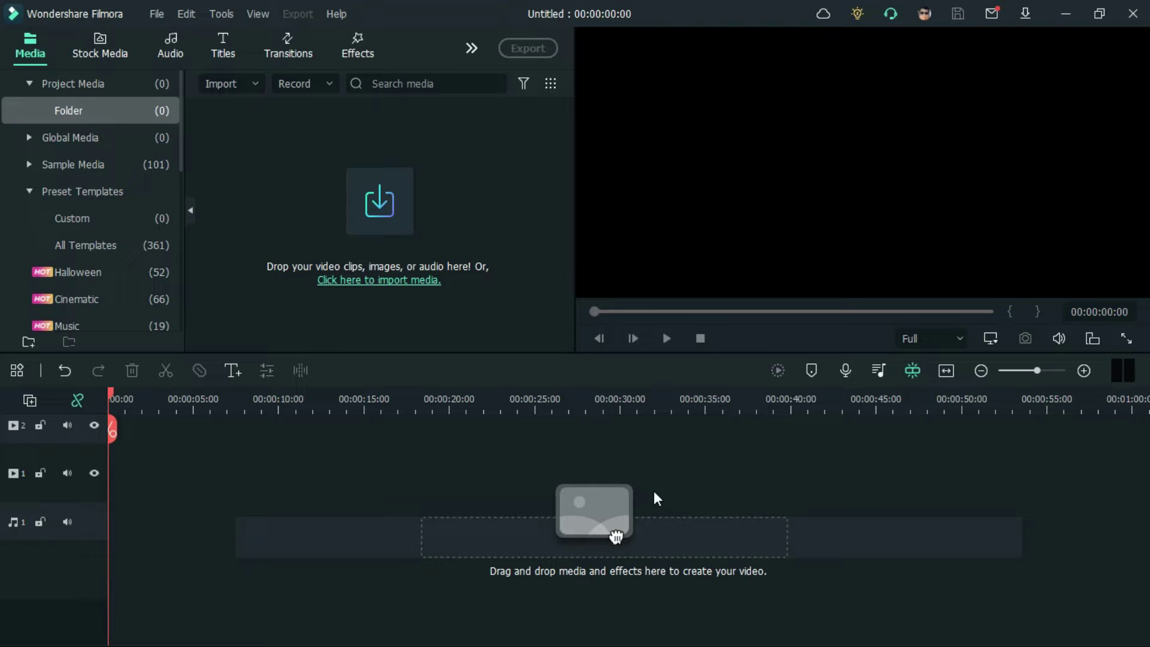
# Step: Place Title 39 at the start of track 1 and replace its Lorem ipsum text with MARK
pyautogui.click(234, 45)
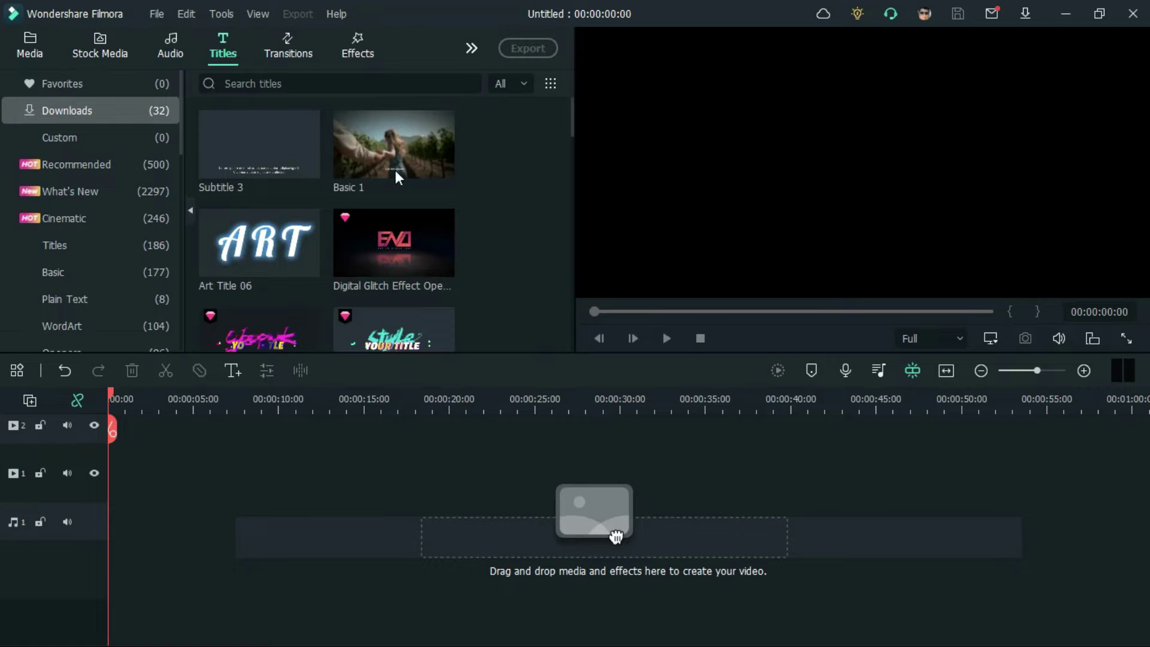
pyautogui.scroll(-5, 515, 204)
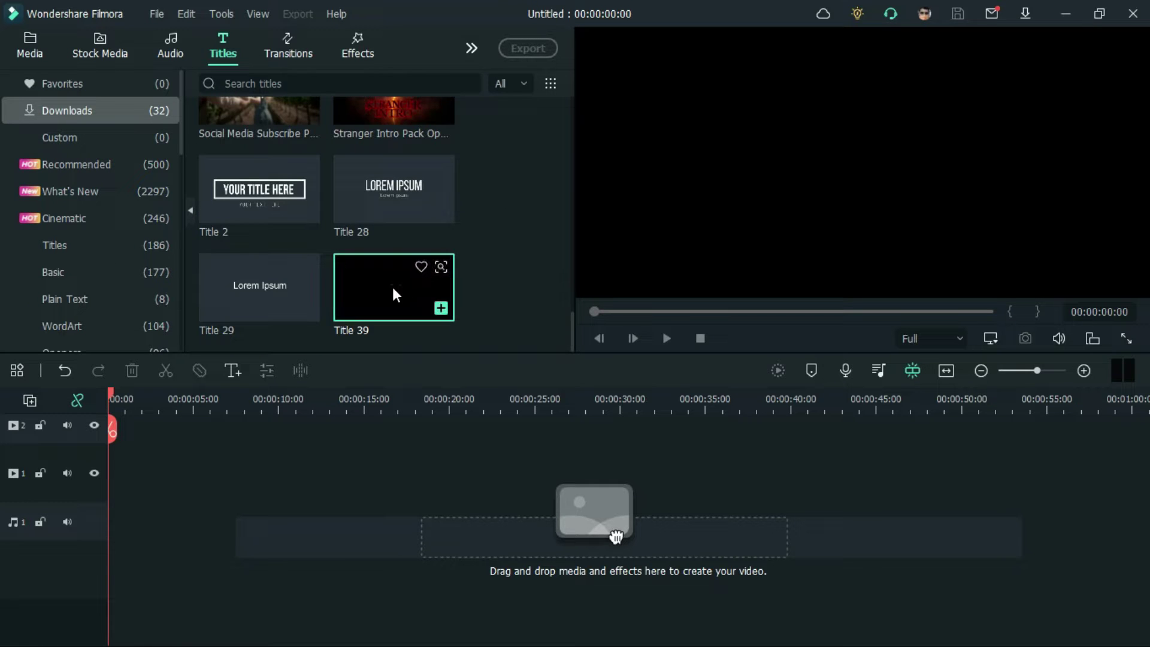
pyautogui.moveTo(392, 295); pyautogui.dragTo(131, 499)
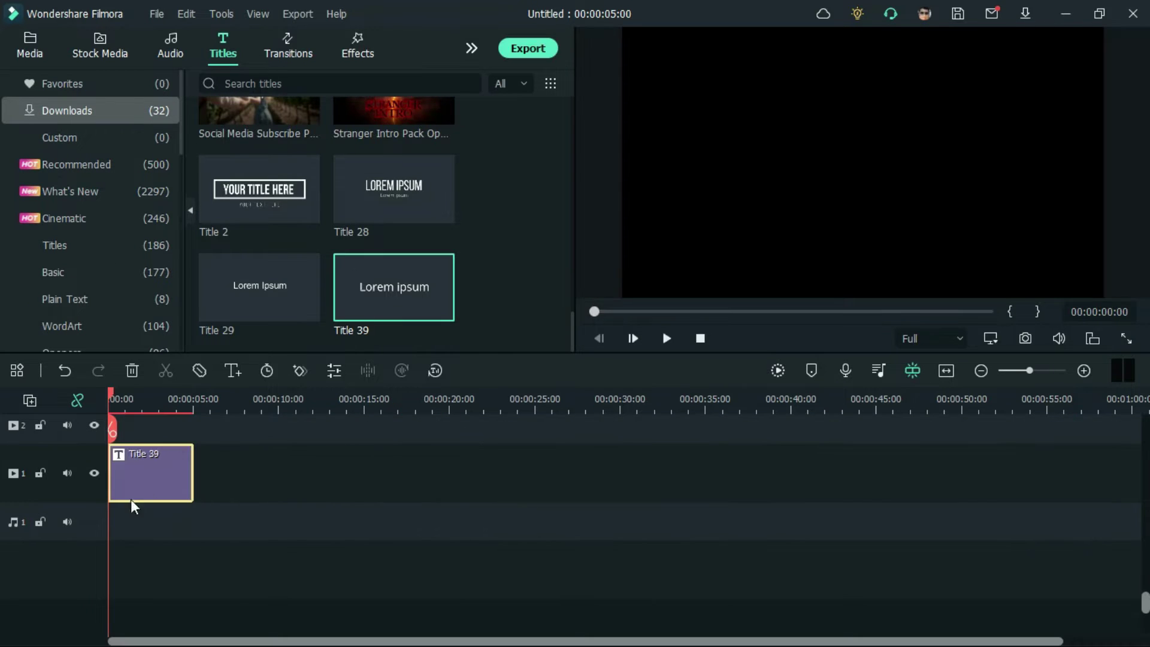
pyautogui.doubleClick(170, 487)
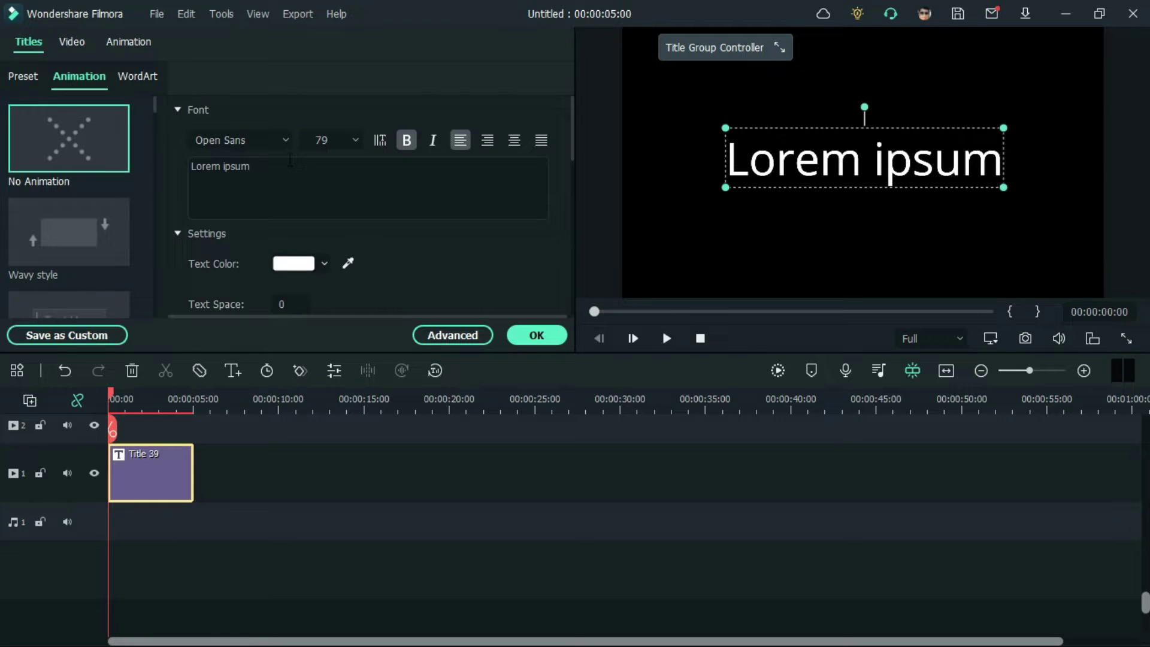
pyautogui.moveTo(290, 160); pyautogui.dragTo(181, 148)
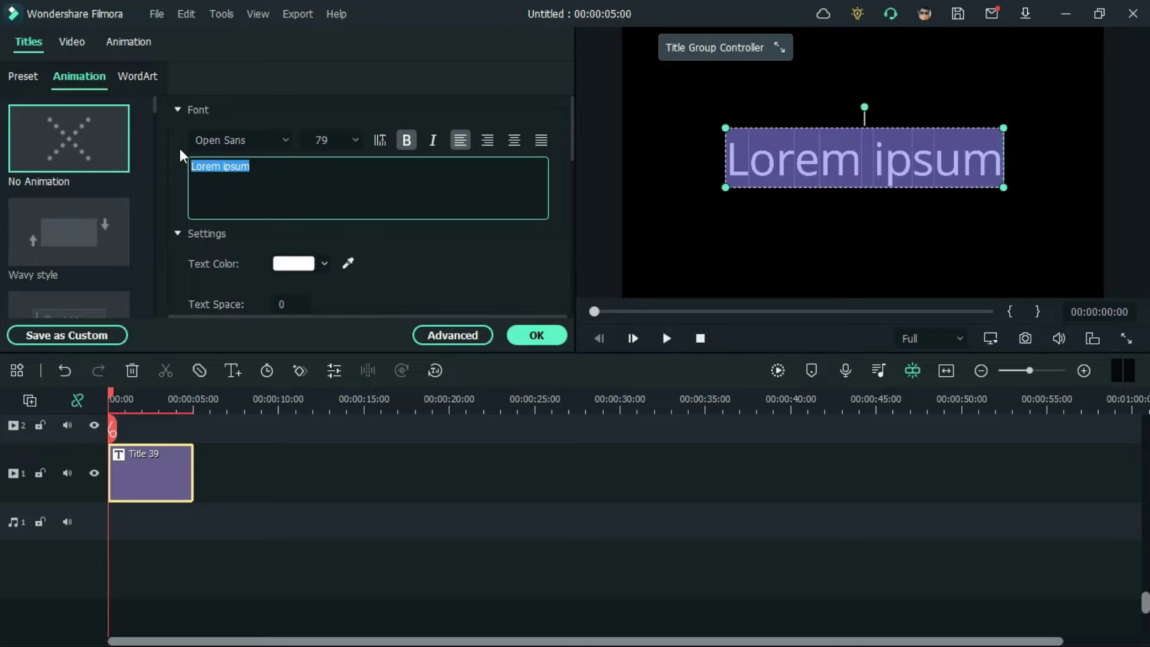
pyautogui.press('BackSpace')
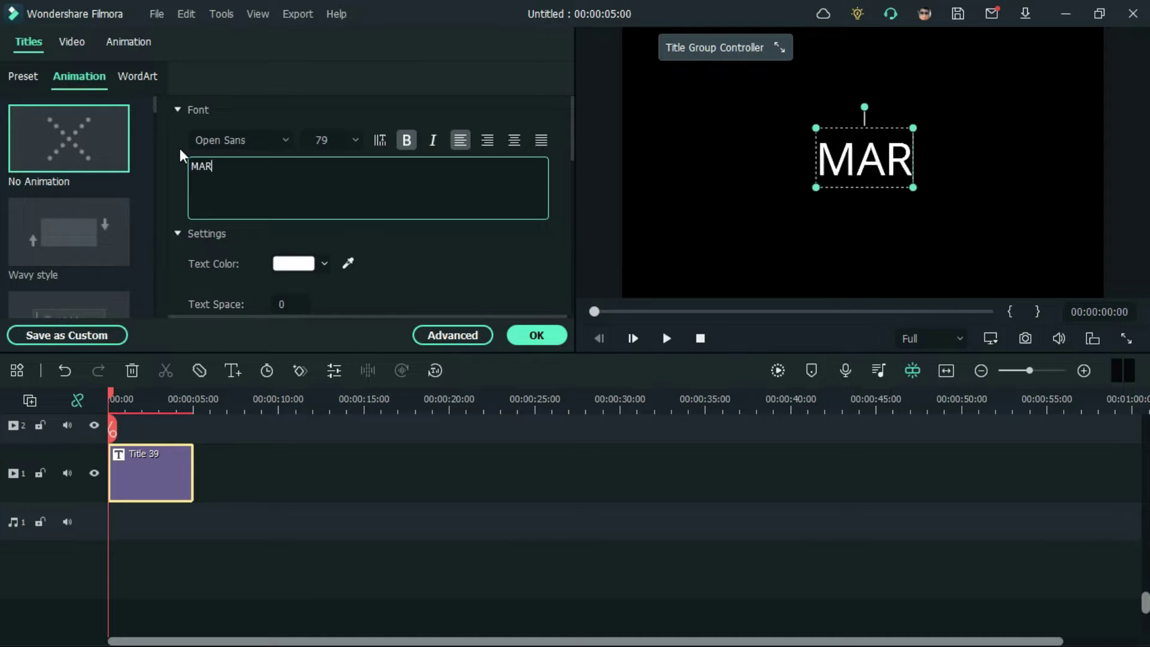
# Step: Copy the MARK title clip and paste a duplicate at about 9 seconds
pyautogui.click(196, 499)
pyautogui.rightClick(143, 472)
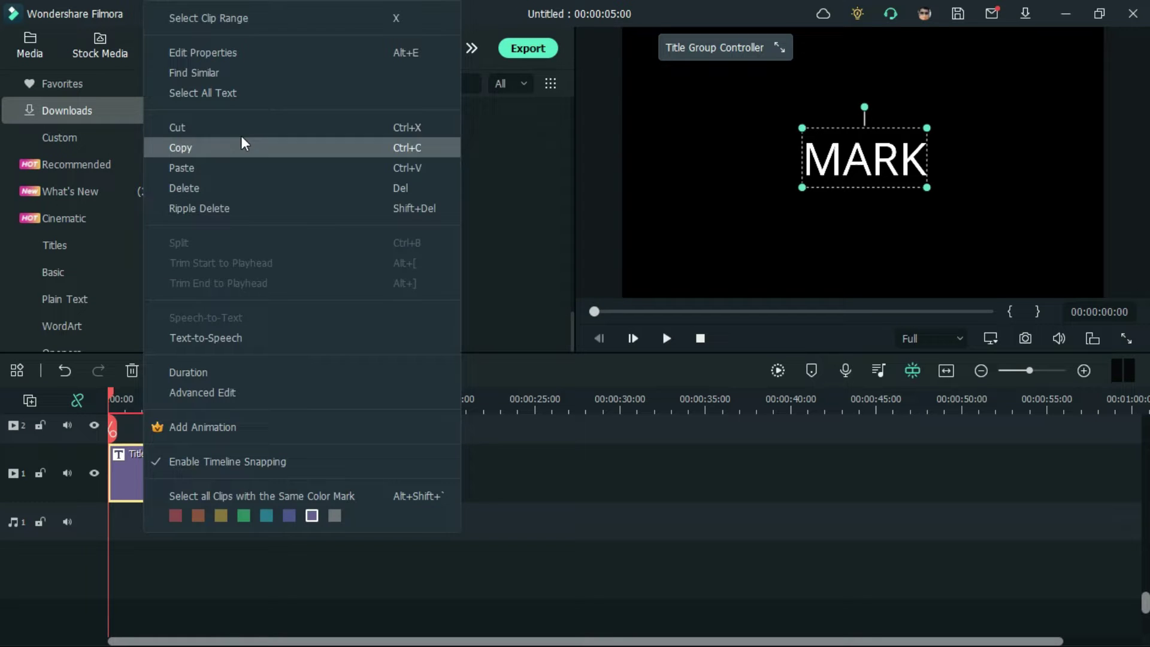
pyautogui.click(235, 148)
pyautogui.click(261, 398)
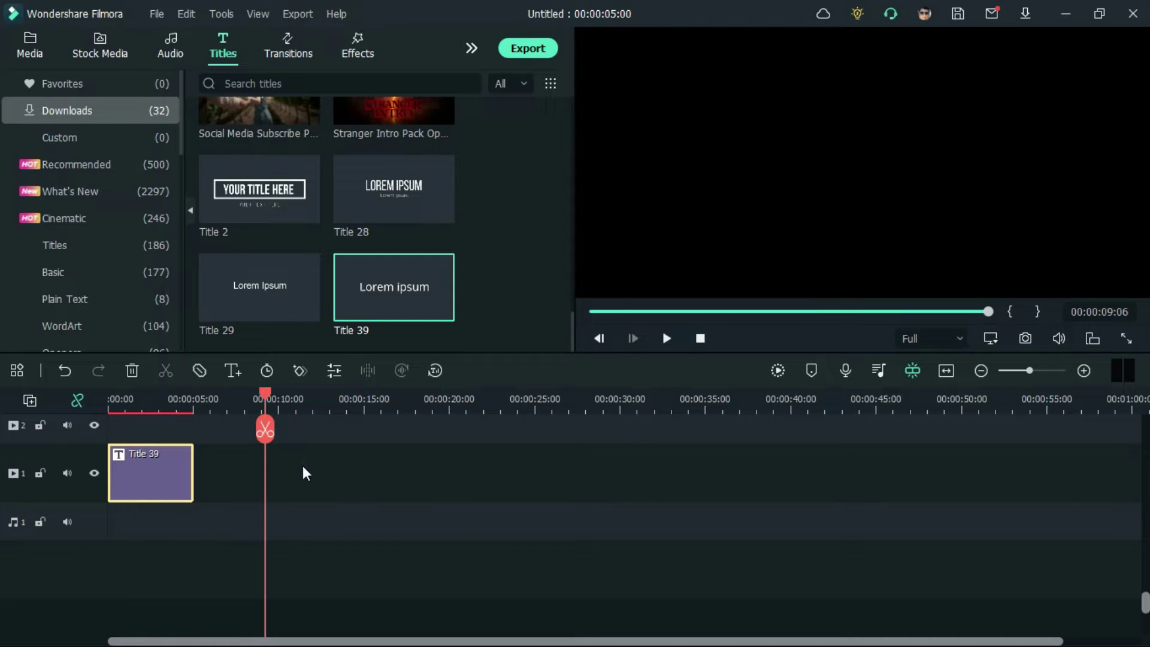
pyautogui.rightClick(303, 465)
pyautogui.click(373, 168)
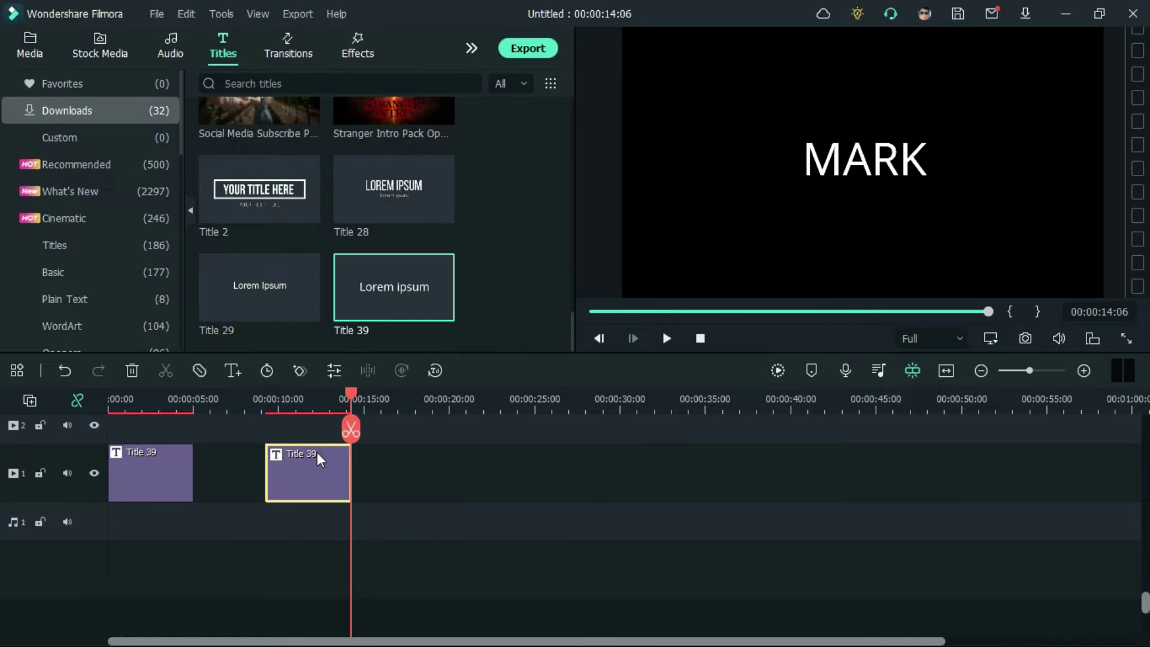
pyautogui.doubleClick(313, 467)
pyautogui.moveTo(385, 192); pyautogui.dragTo(179, 171)
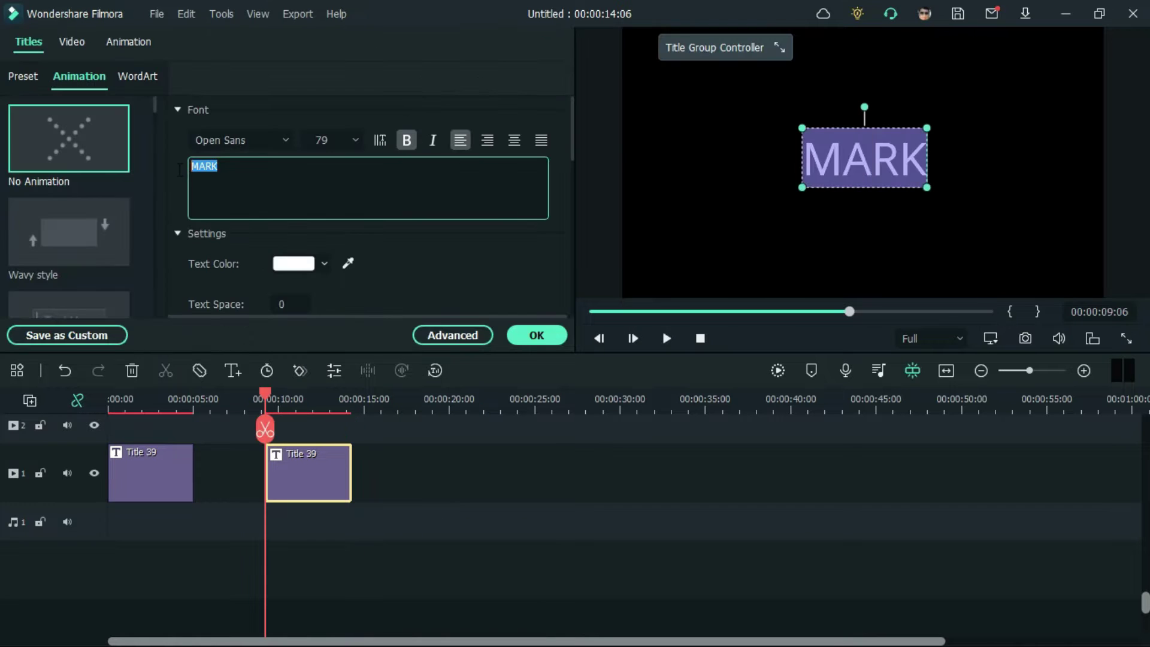
pyautogui.press('BackSpace')
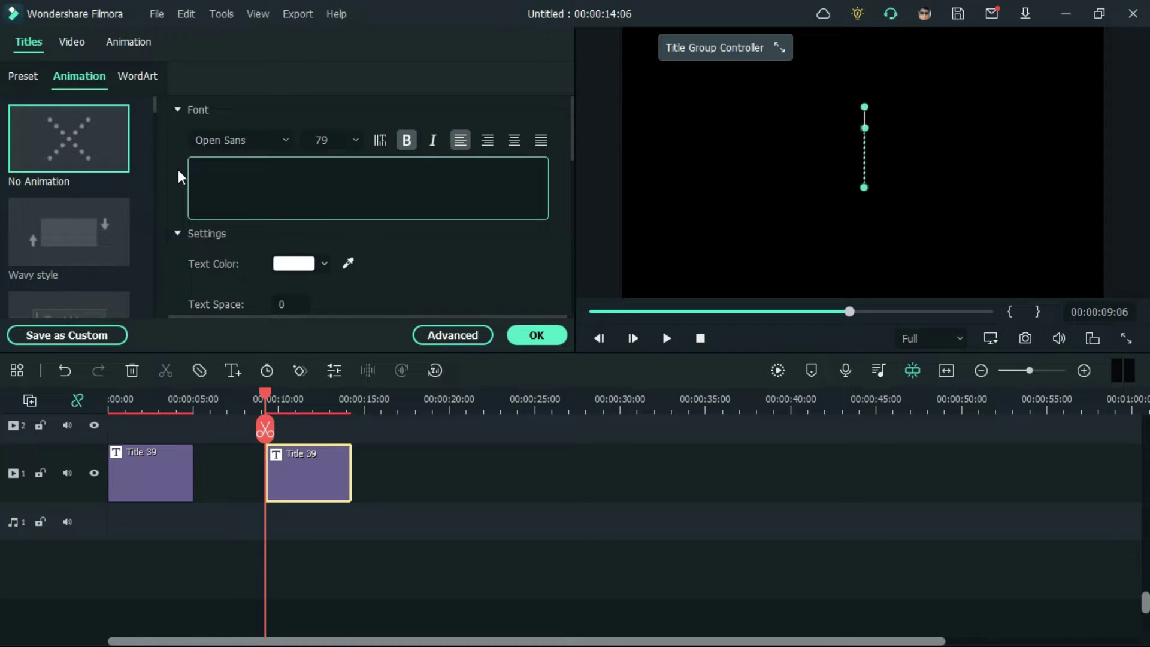
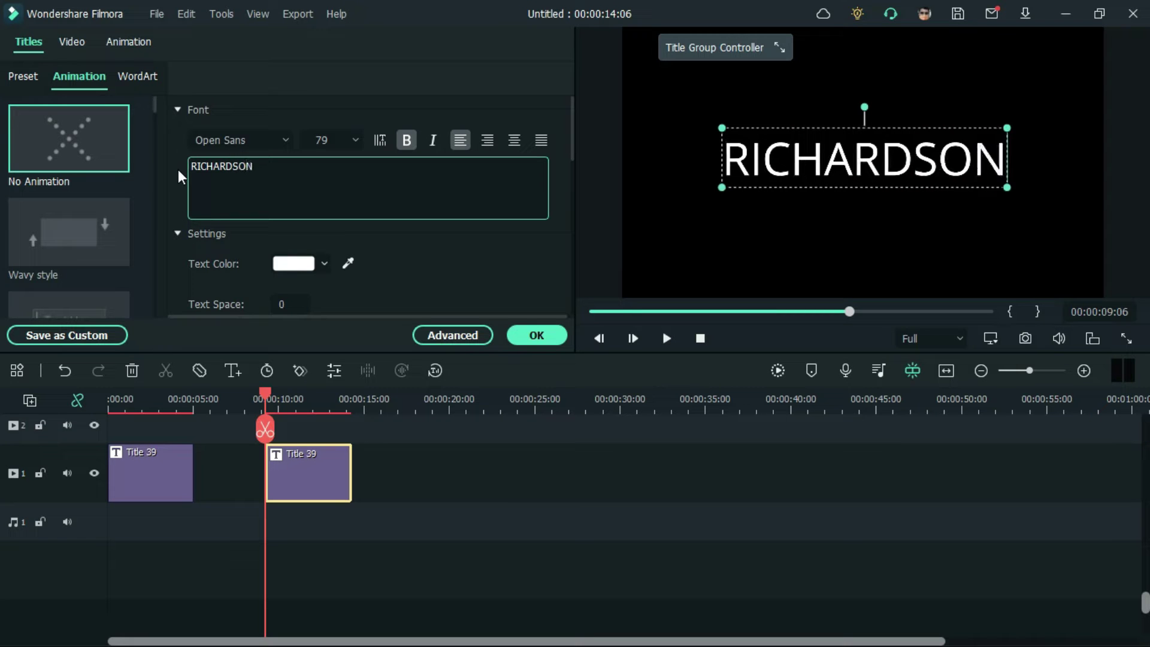
# Step: Apply the PRIMETIME Regular font to both the MARK and RICHARDSON title clips
pyautogui.click(148, 477)
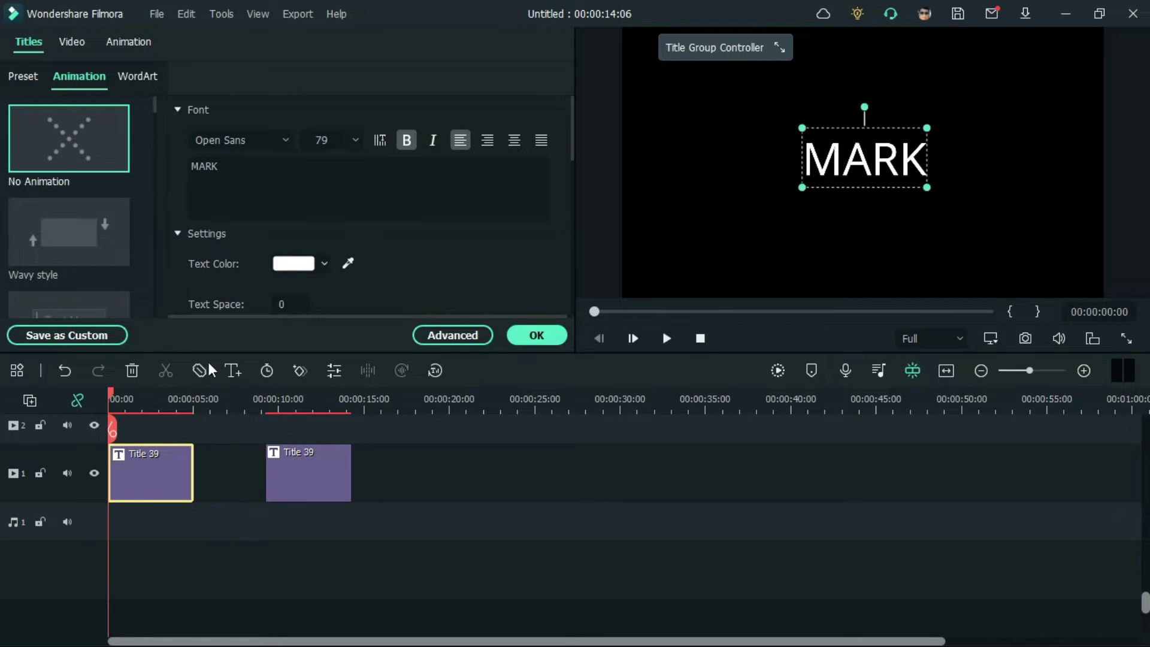
pyautogui.click(279, 141)
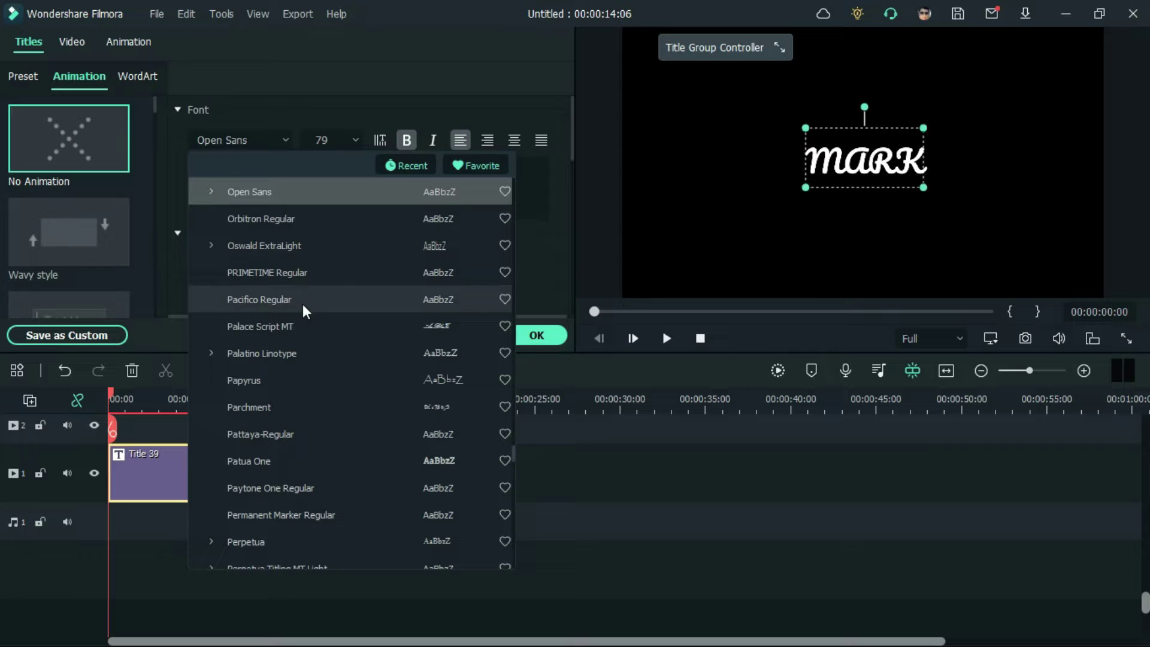
pyautogui.click(312, 272)
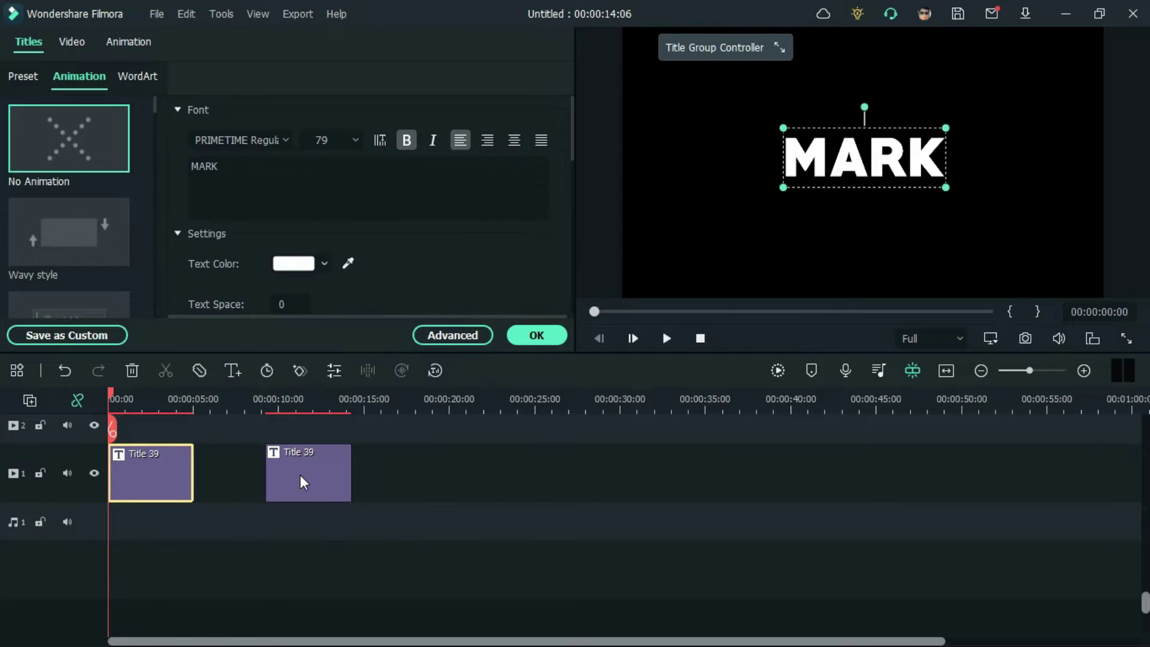
pyautogui.click(300, 475)
pyautogui.click(282, 139)
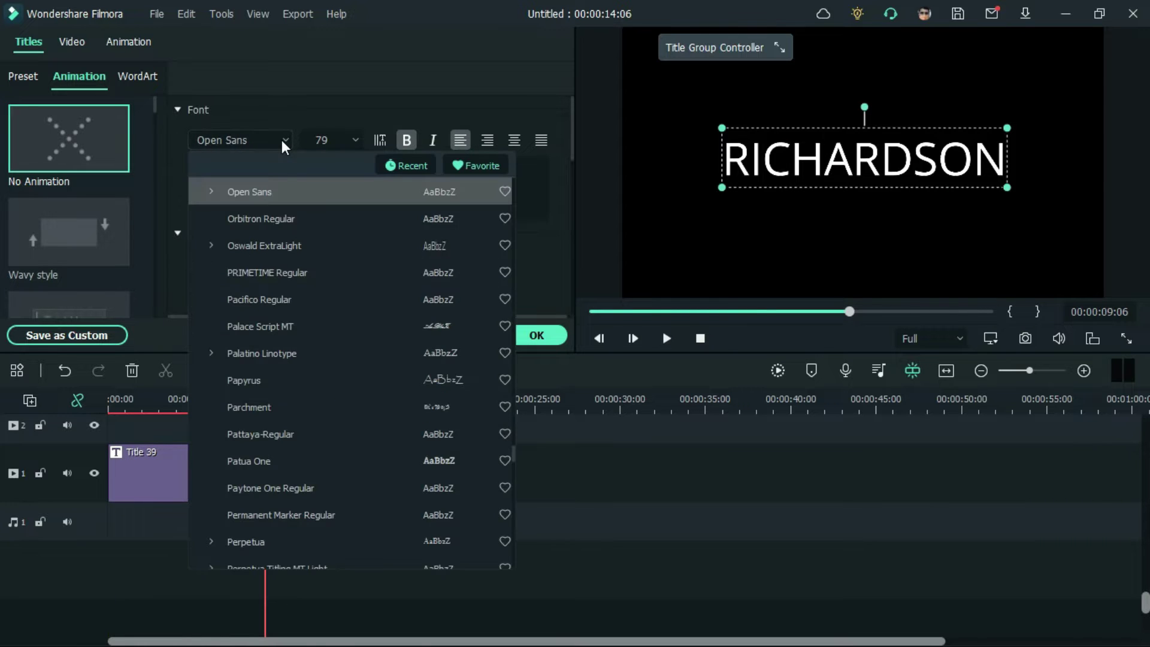
pyautogui.click(283, 272)
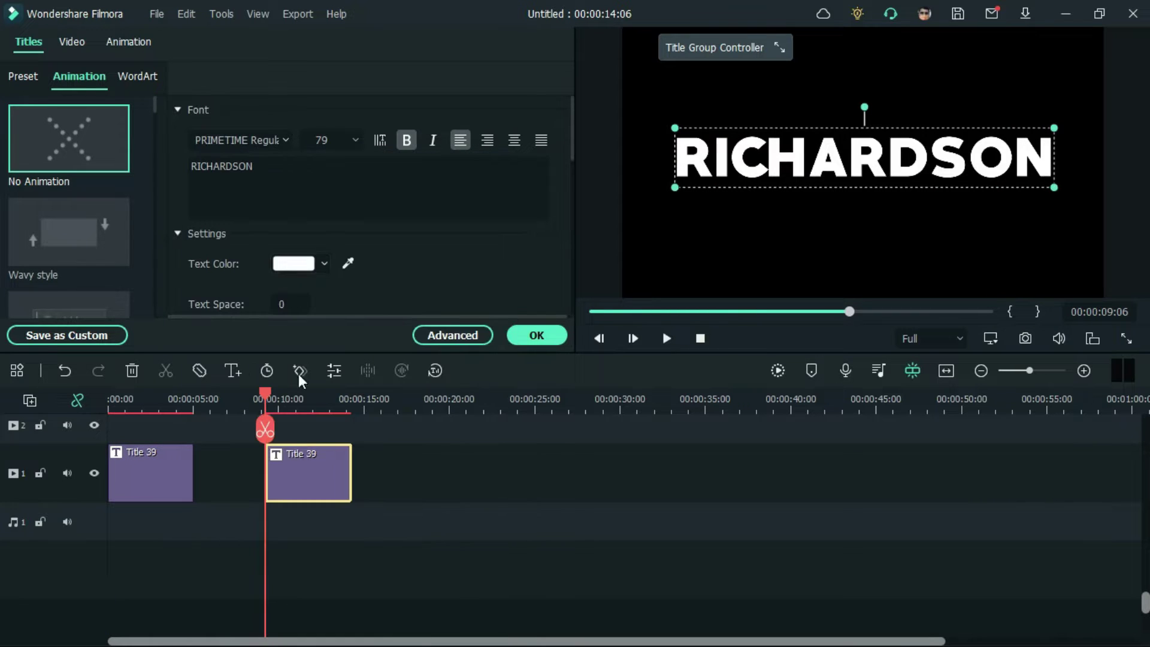
pyautogui.click(160, 490)
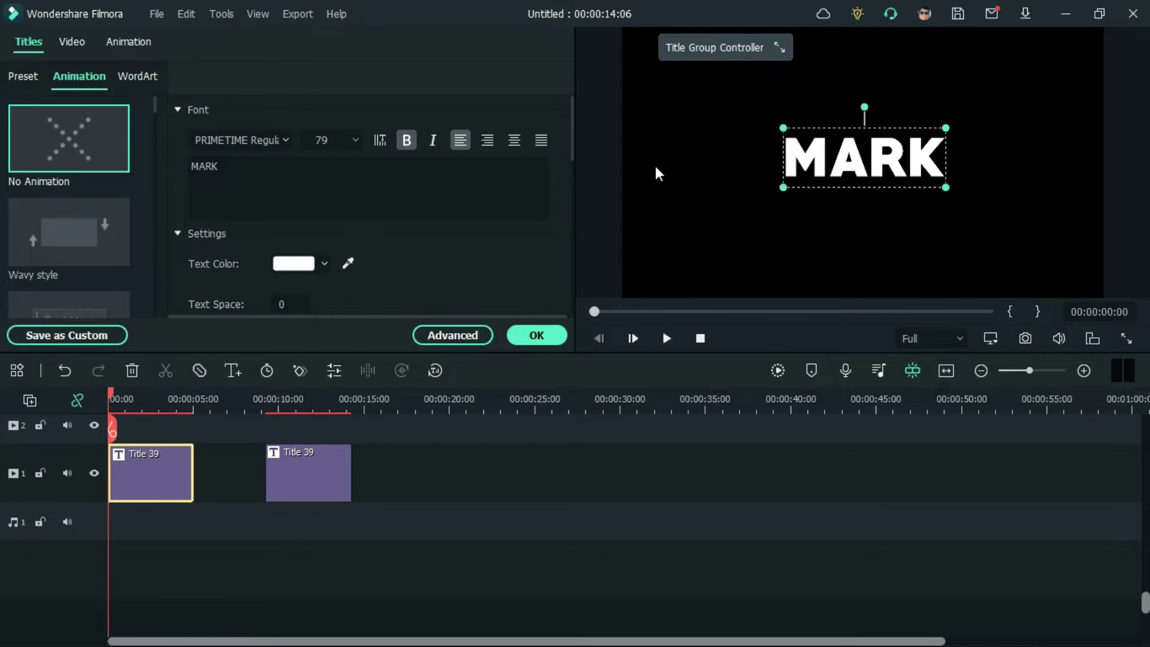
# Step: Scale MARK to 127% and shift it up and to the left in the frame
pyautogui.scroll(-10, 436, 252)
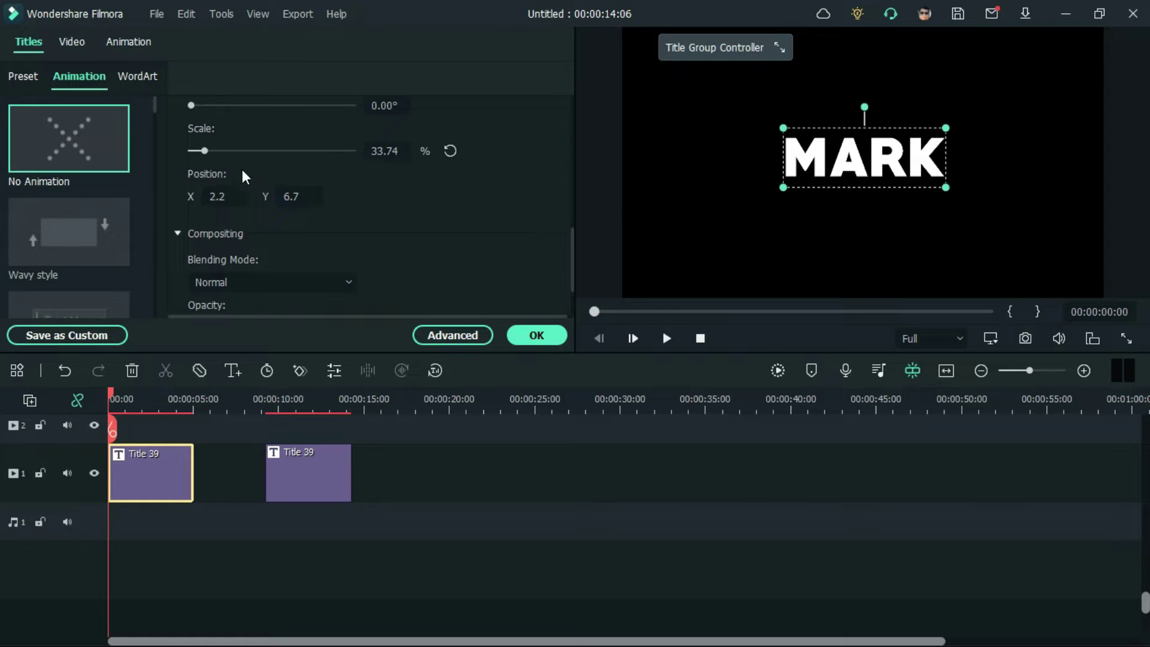
pyautogui.moveTo(203, 152); pyautogui.dragTo(233, 153)
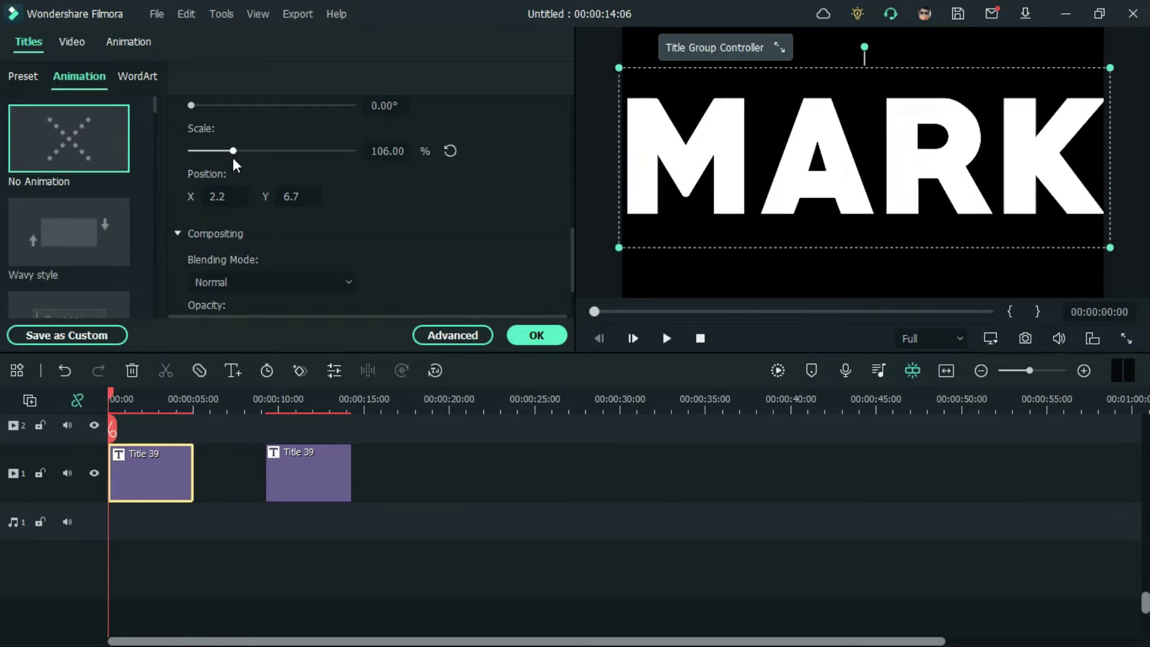
pyautogui.moveTo(762, 194); pyautogui.dragTo(591, 150)
pyautogui.moveTo(232, 151); pyautogui.dragTo(251, 153)
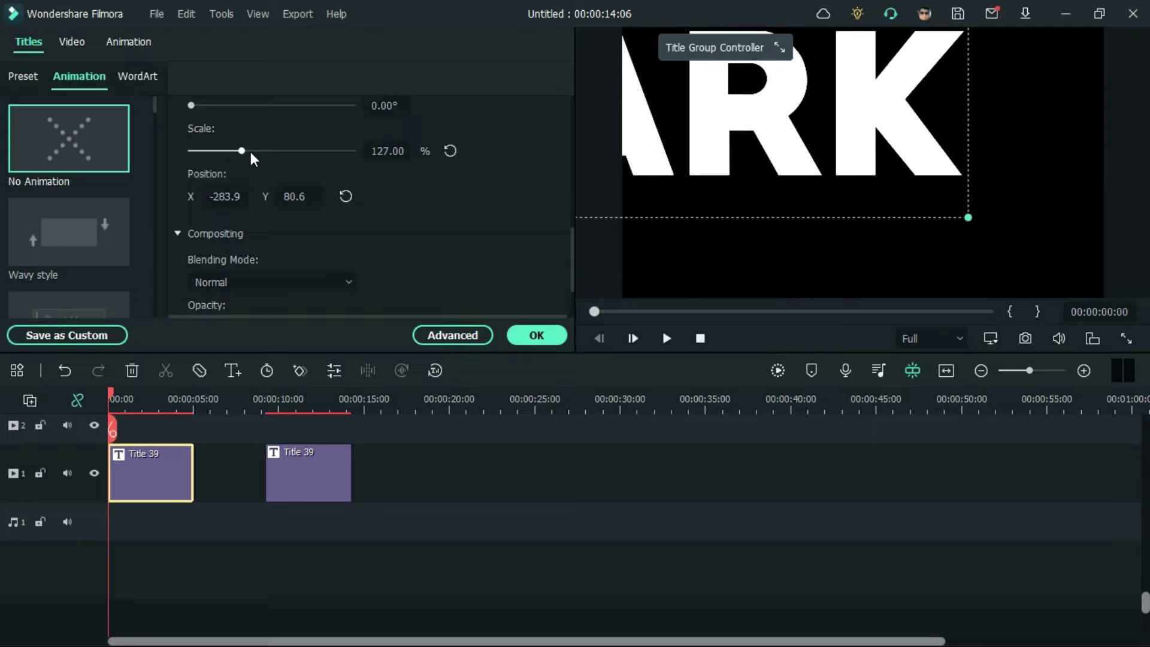
pyautogui.click(536, 335)
# Step: Move RICHARDSON onto track 2 at 0 s and enlarge it to about 240%
pyautogui.moveTo(332, 483); pyautogui.dragTo(160, 449)
pyautogui.doubleClick(160, 425)
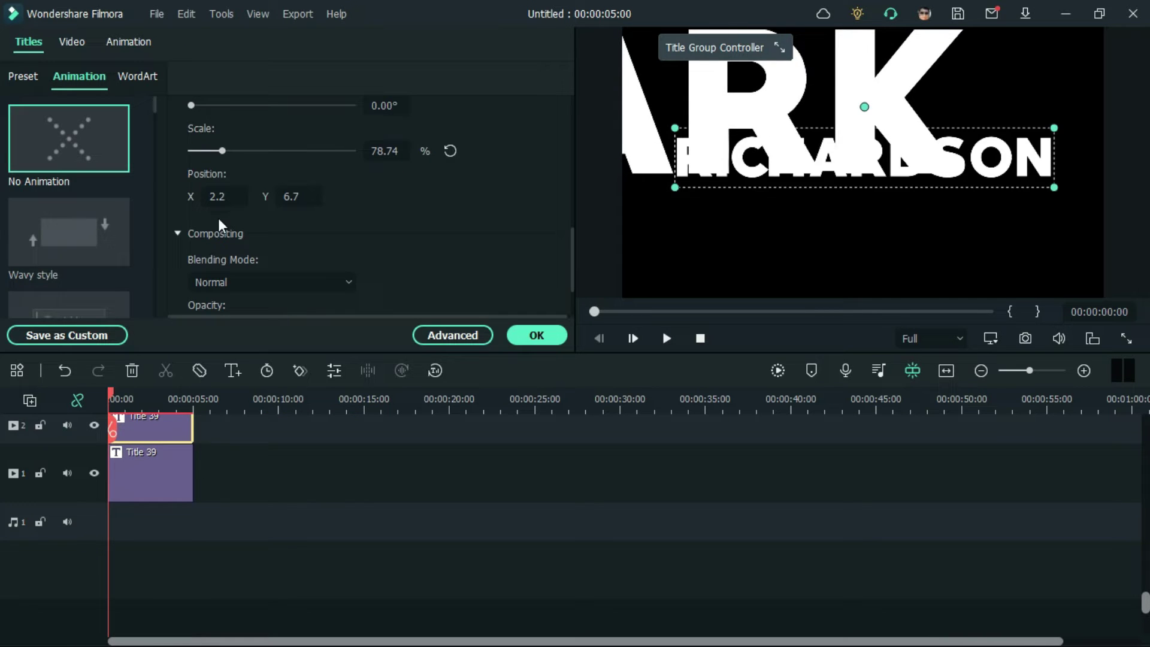
pyautogui.moveTo(221, 151); pyautogui.dragTo(289, 157)
pyautogui.moveTo(750, 272); pyautogui.dragTo(767, 270)
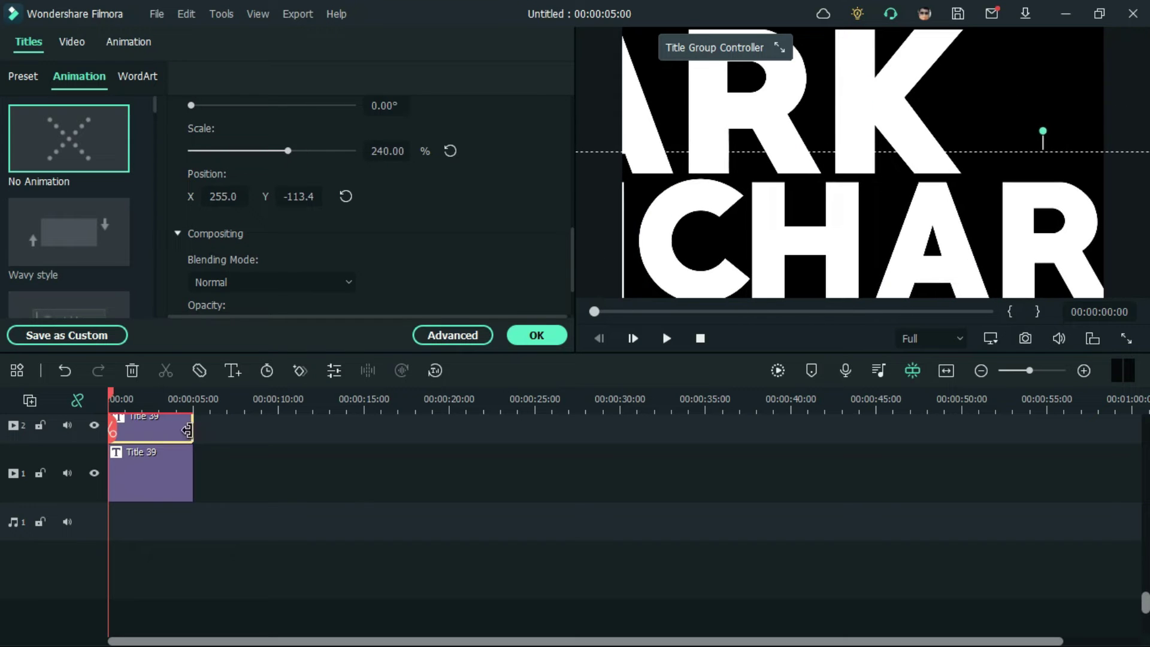
pyautogui.click(873, 101)
pyautogui.moveTo(907, 272); pyautogui.dragTo(919, 275)
pyautogui.click(174, 477)
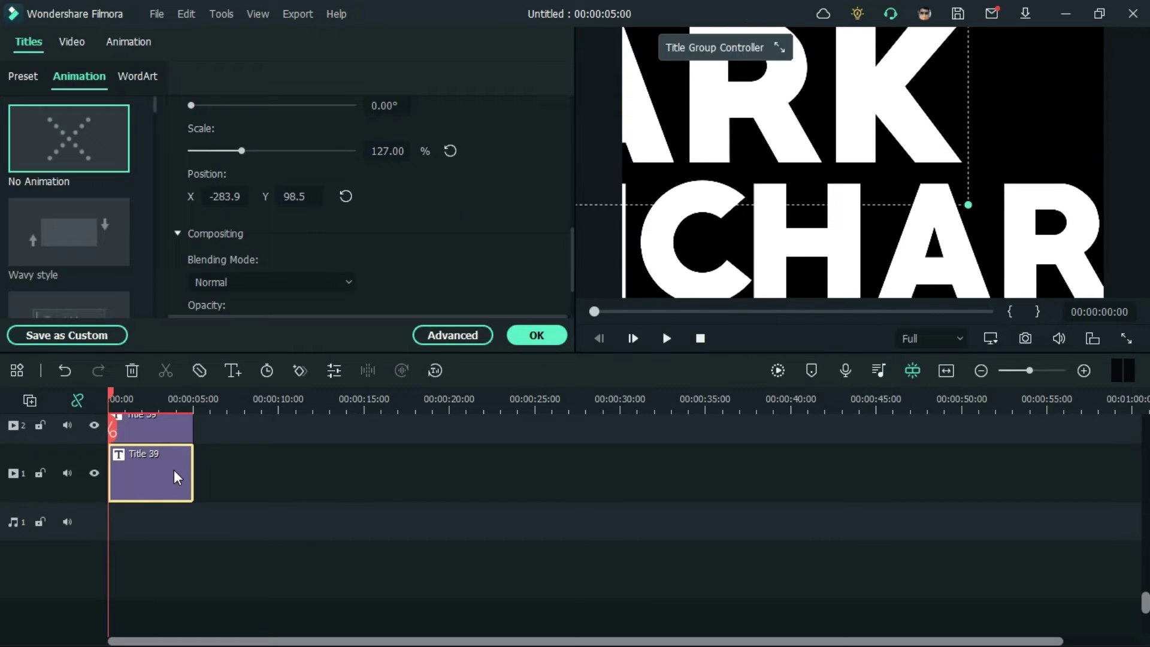
# Step: Add a start keyframe to MARK and move the second title onto track 1 near 10 s
pyautogui.click(134, 48)
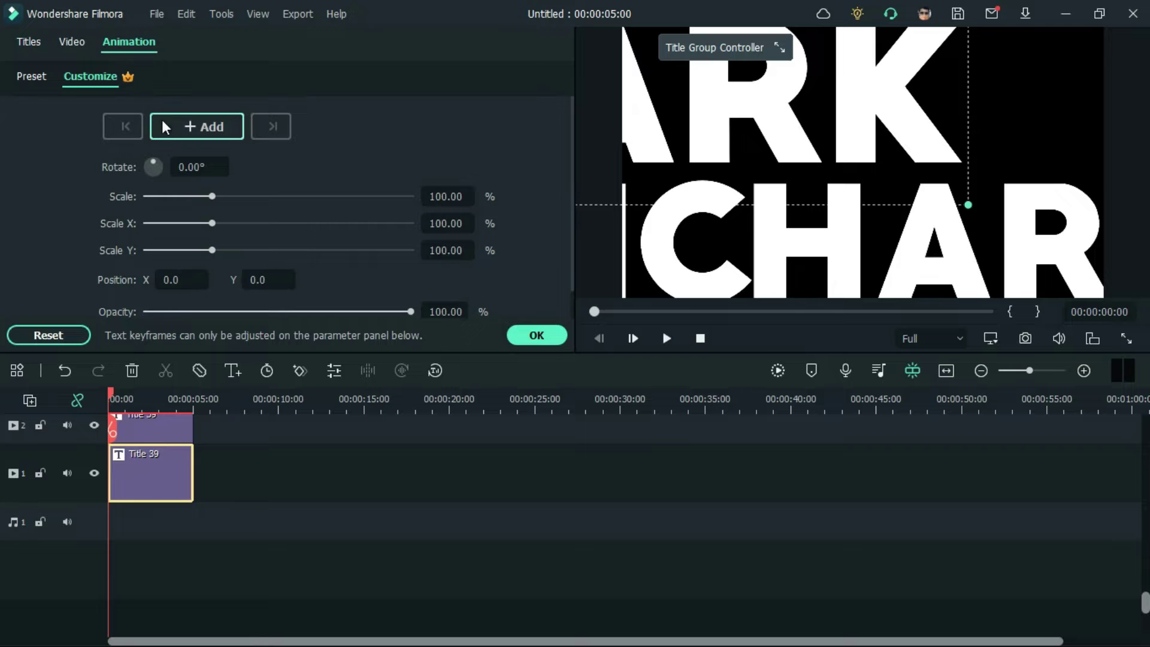
pyautogui.click(179, 127)
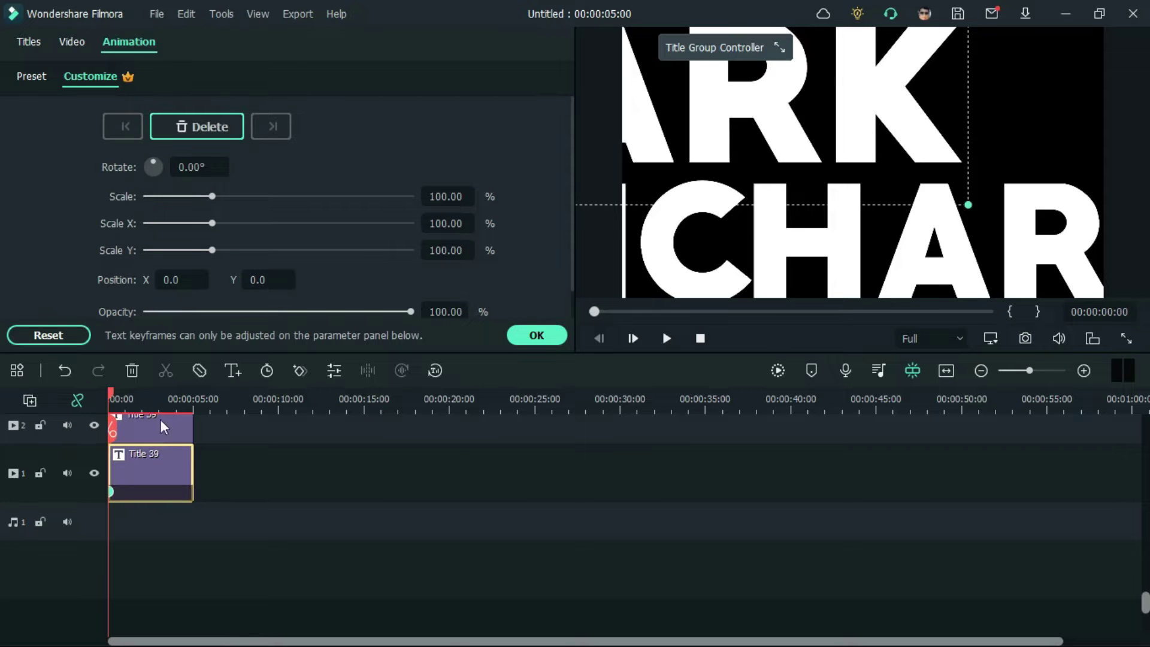
pyautogui.moveTo(160, 419); pyautogui.dragTo(361, 448)
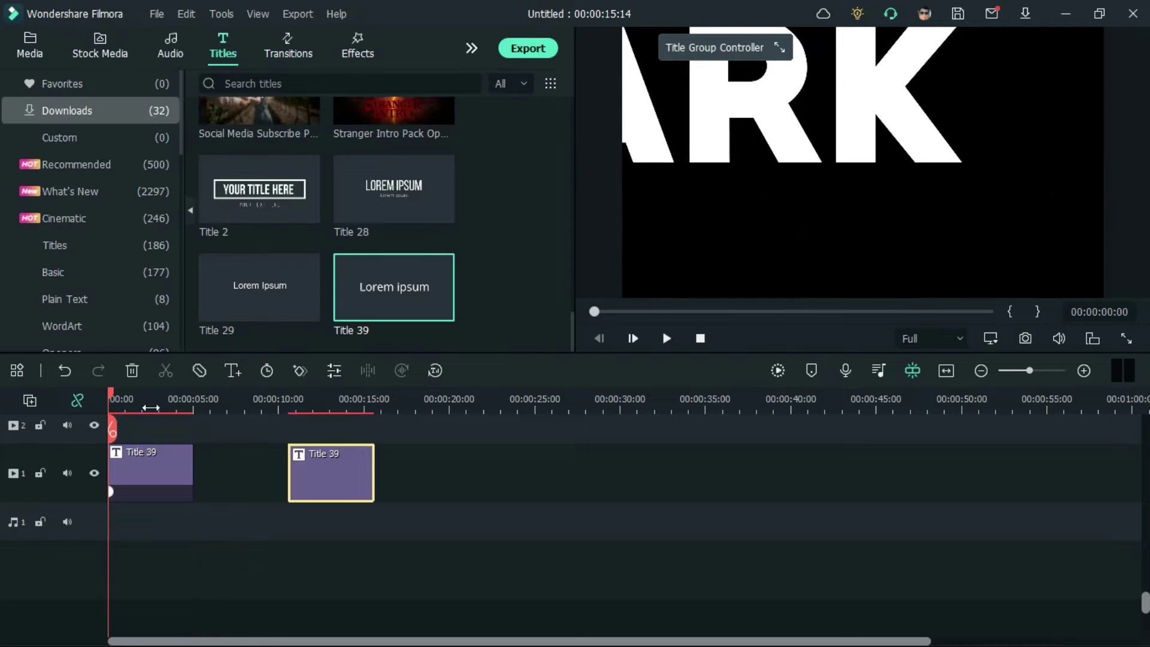
pyautogui.click(159, 403)
# Step: Keyframe MARK sliding right to Position X 250, with the end keyframe at the clip's end
pyautogui.doubleClick(174, 464)
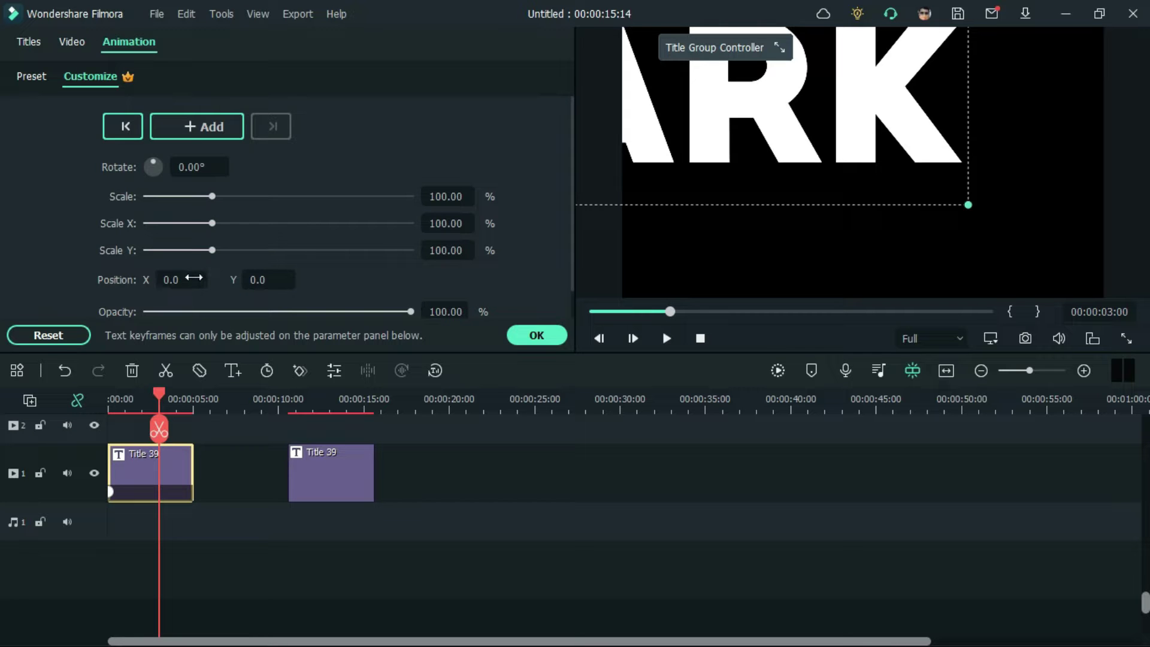
pyautogui.click(194, 278)
pyautogui.press('Return')
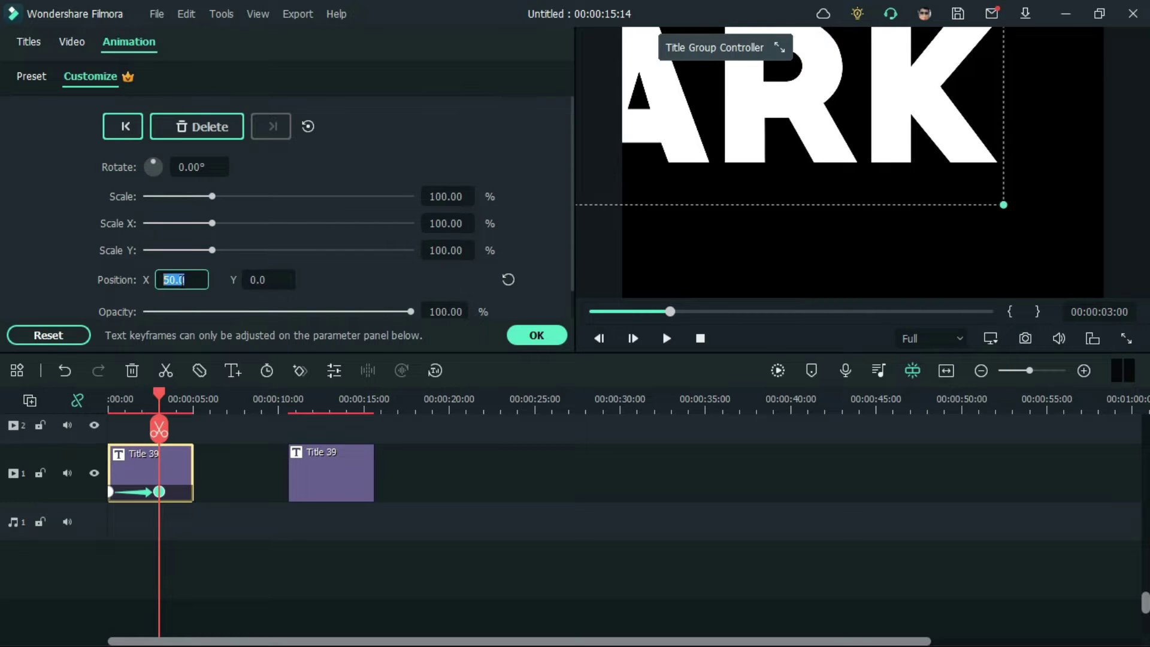
pyautogui.write('150')
pyautogui.press('Return')
pyautogui.click(183, 280)
pyautogui.write('250')
pyautogui.press('Return')
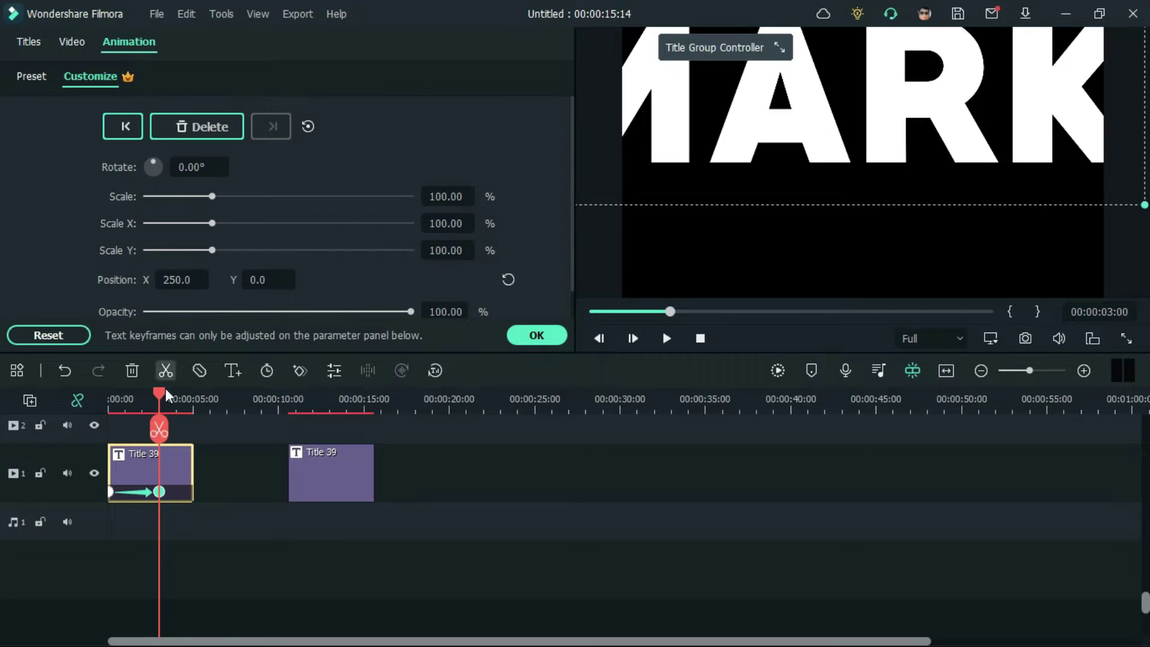
pyautogui.moveTo(162, 495); pyautogui.dragTo(211, 495)
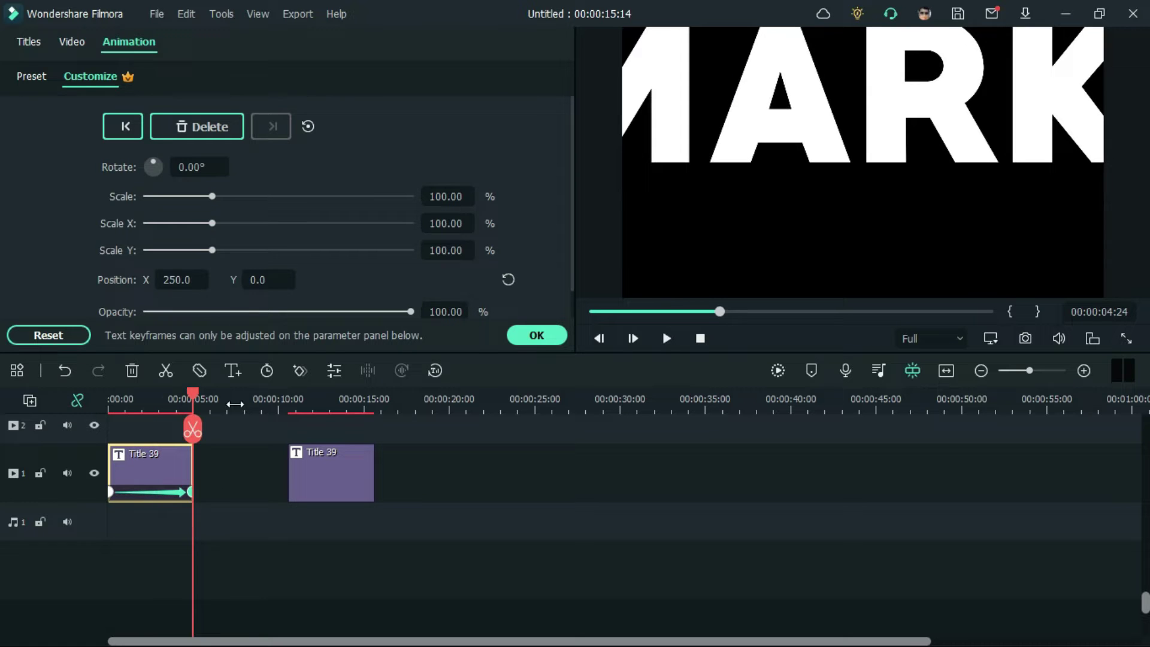
# Step: Preview the slide animation and confirm the title settings with no preset animation
pyautogui.click(592, 312)
pyautogui.click(667, 338)
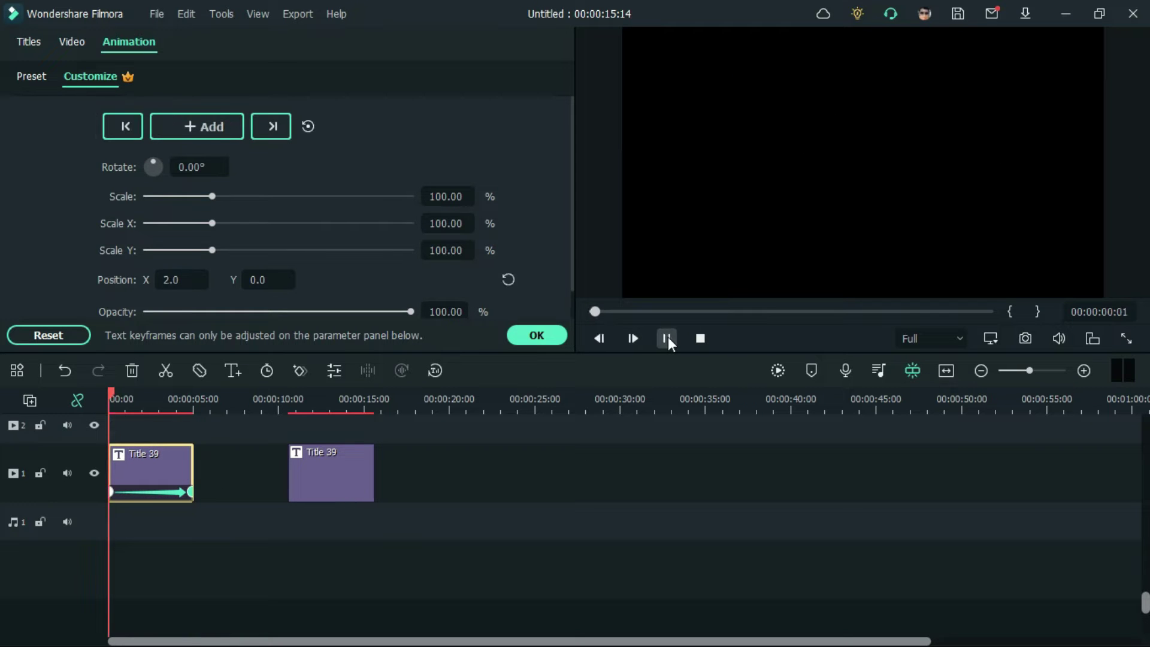
pyautogui.click(666, 338)
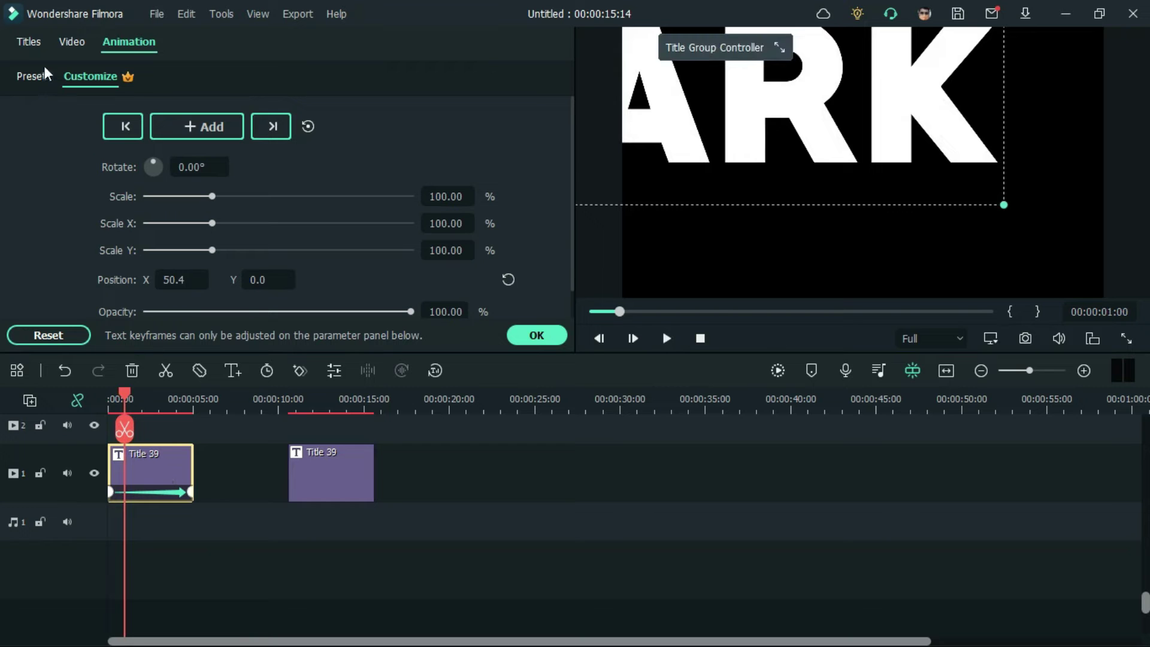
pyautogui.click(35, 48)
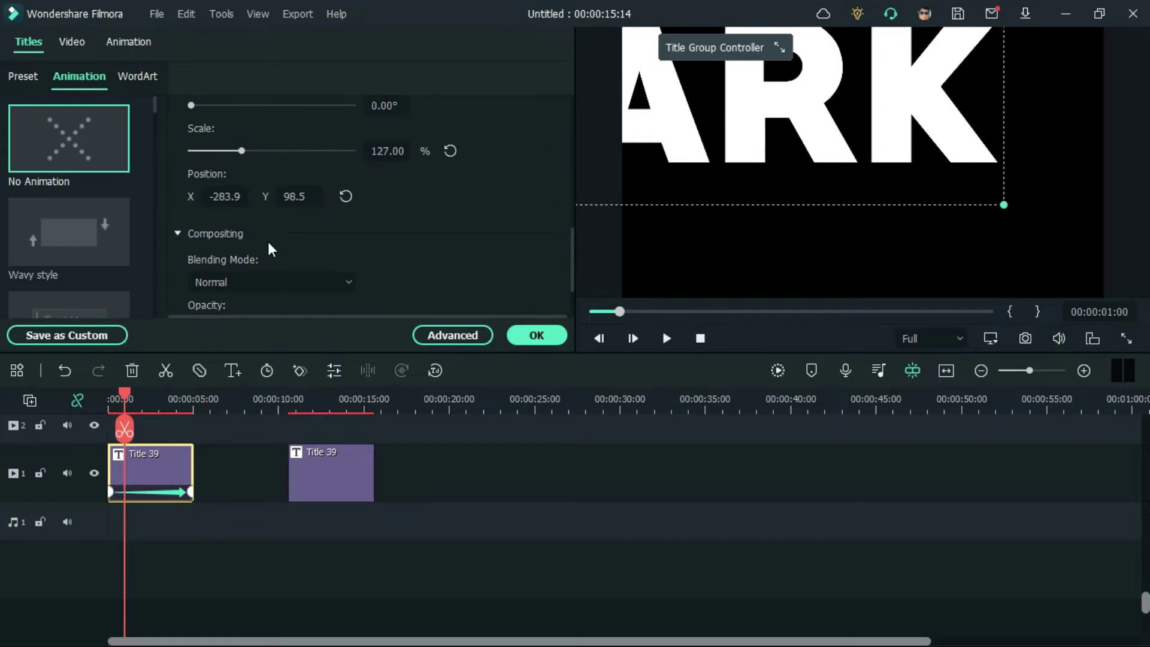
pyautogui.click(74, 145)
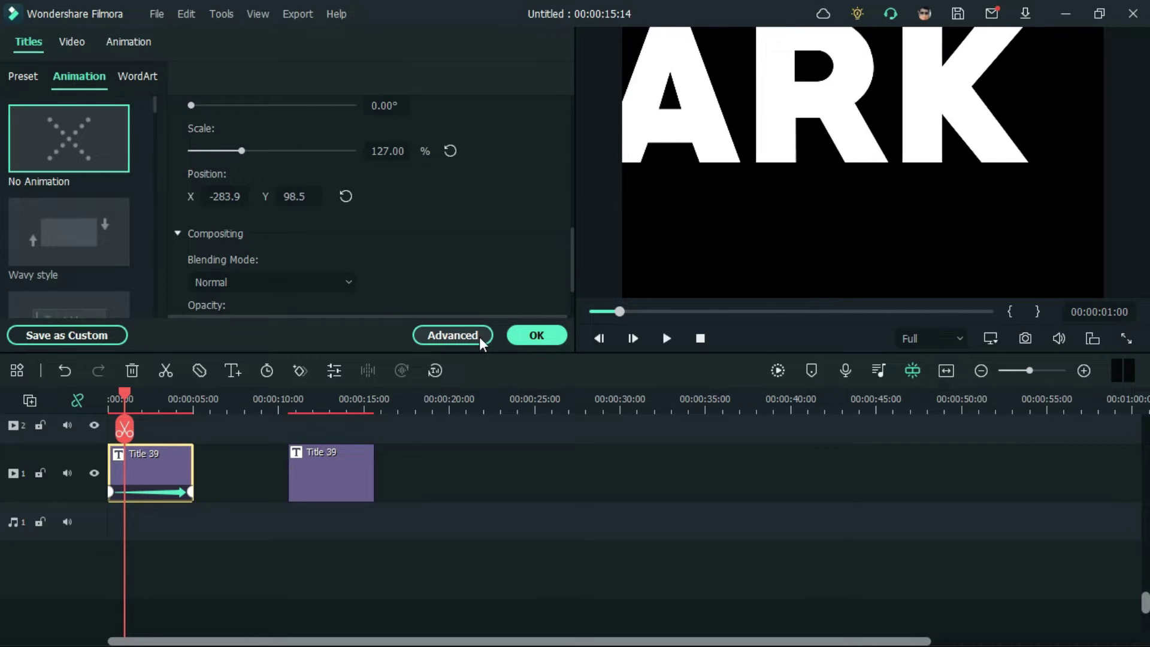
pyautogui.click(509, 333)
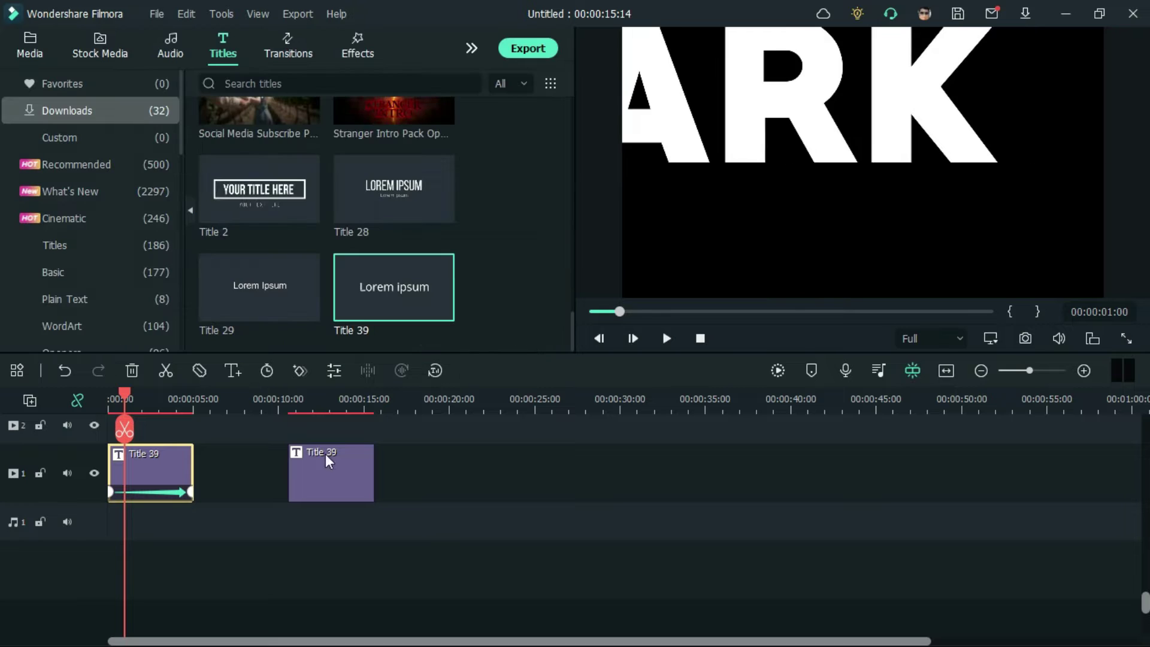
# Step: Lengthen the MARK clip to 00:00:09:06 and play back the animation
pyautogui.moveTo(191, 460); pyautogui.dragTo(264, 461)
pyautogui.moveTo(603, 315); pyautogui.dragTo(575, 303)
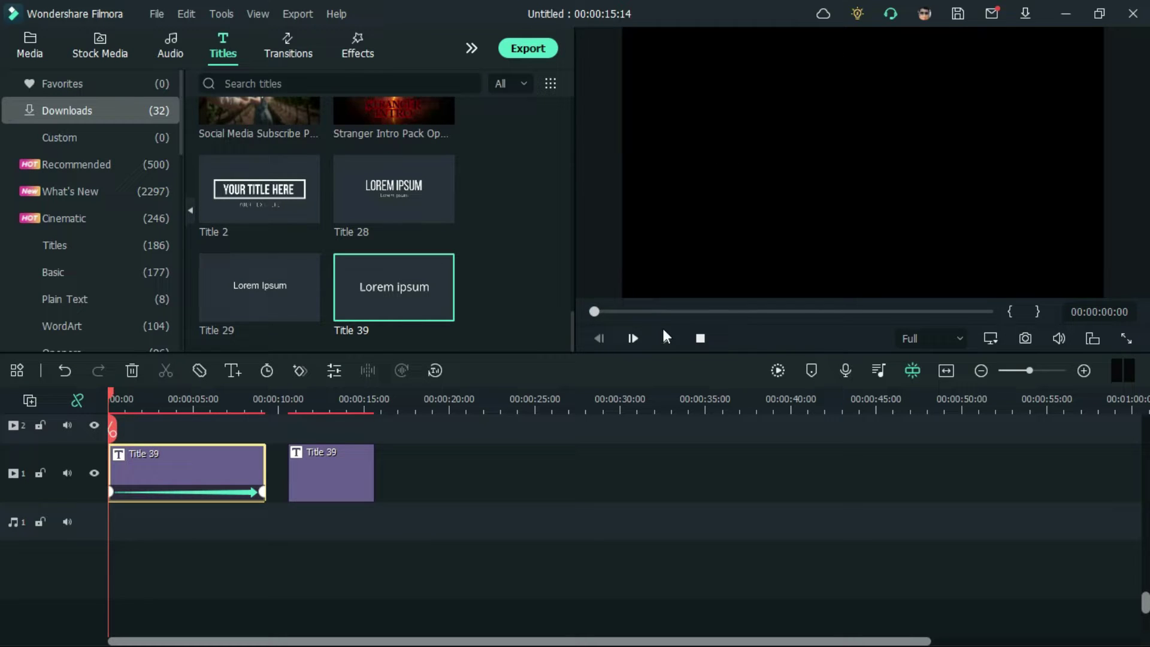
pyautogui.click(666, 339)
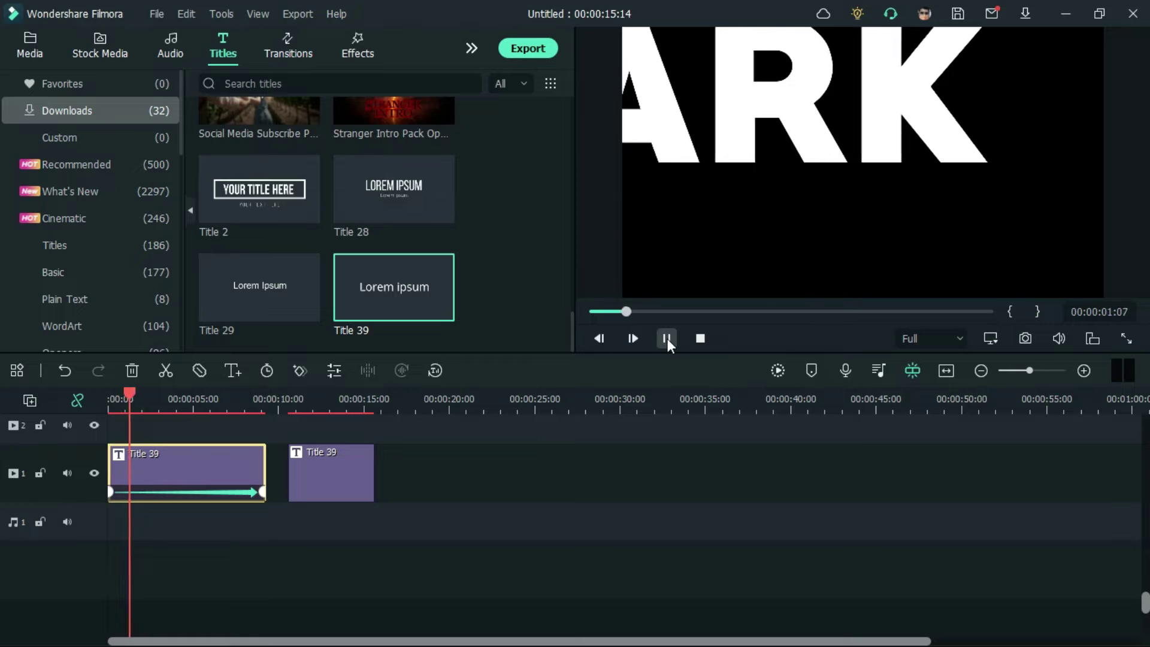
pyautogui.click(667, 339)
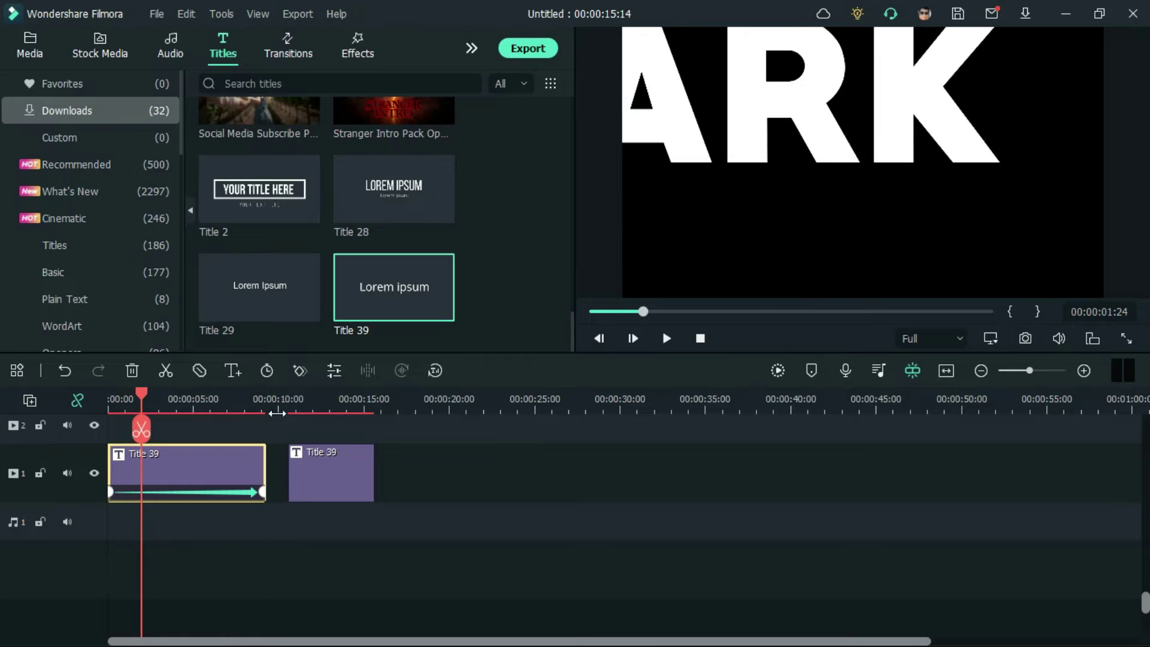
pyautogui.doubleClick(205, 459)
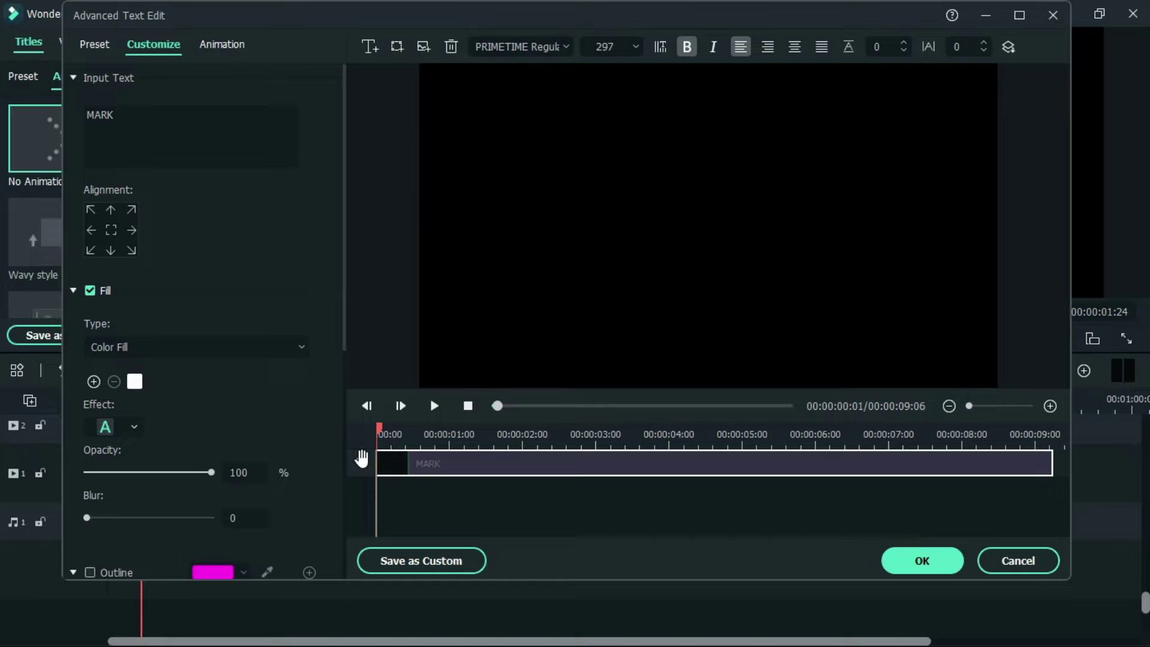
pyautogui.click(895, 560)
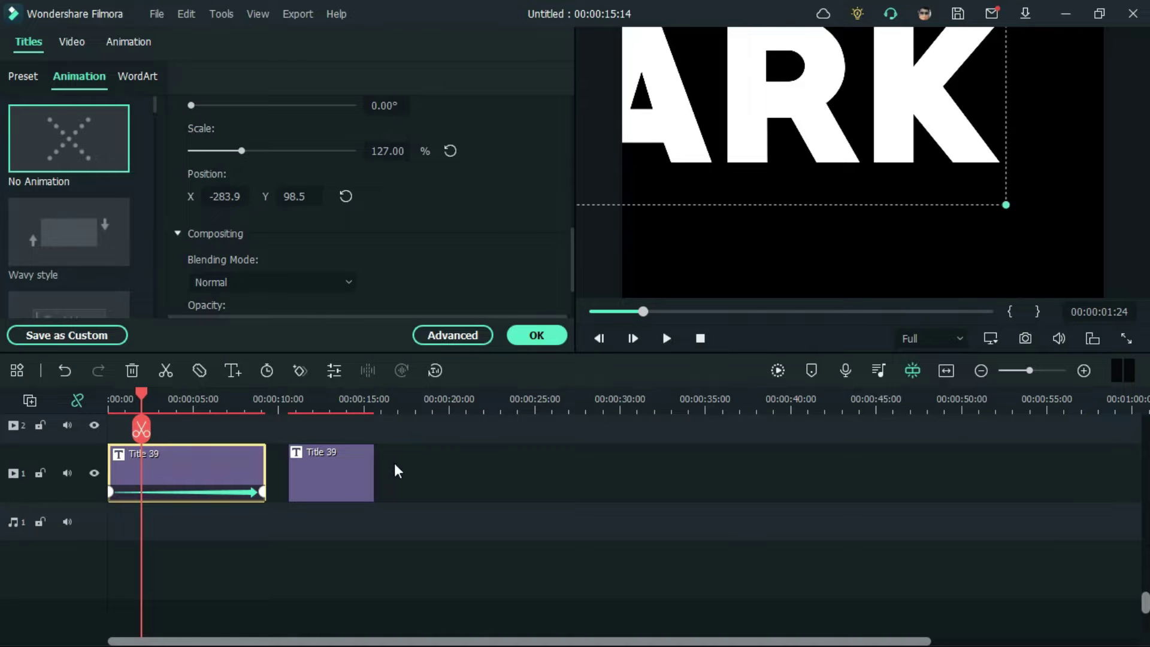
# Step: Add a starting position keyframe at the beginning of the second title clip
pyautogui.click(353, 462)
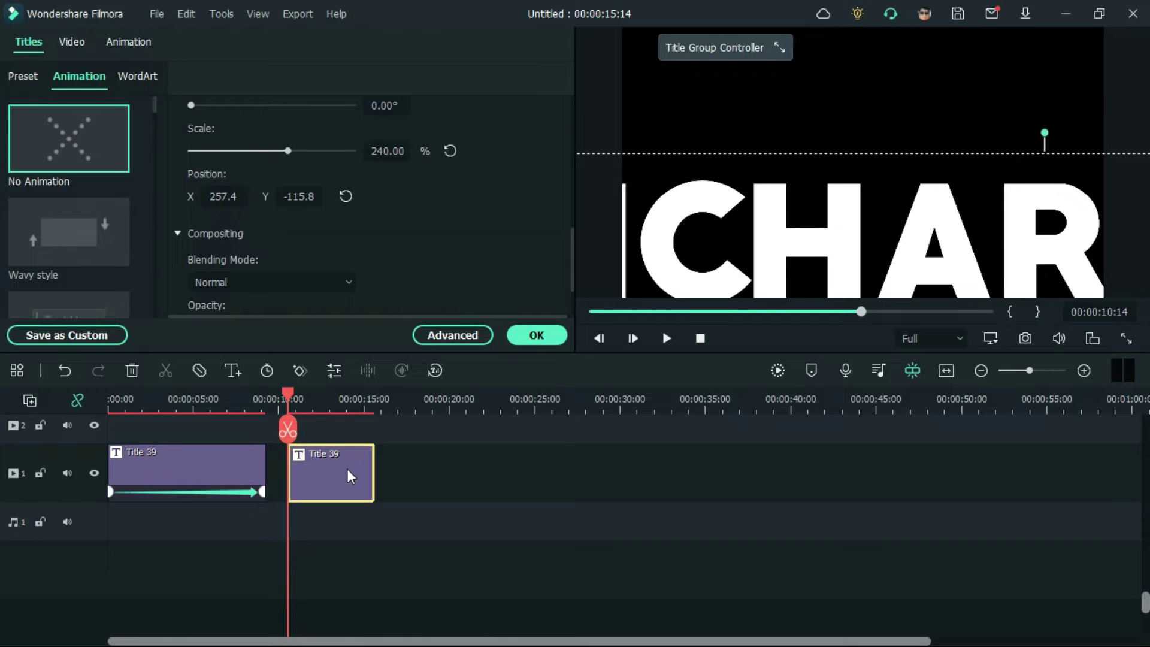
pyautogui.click(433, 335)
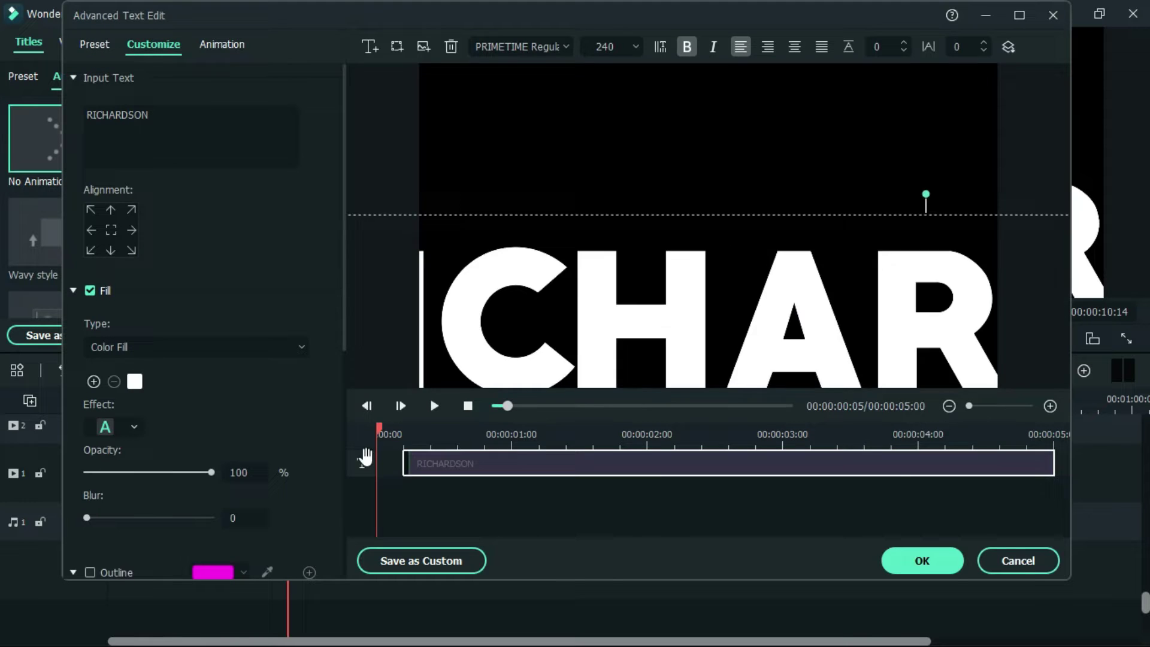
pyautogui.click(922, 560)
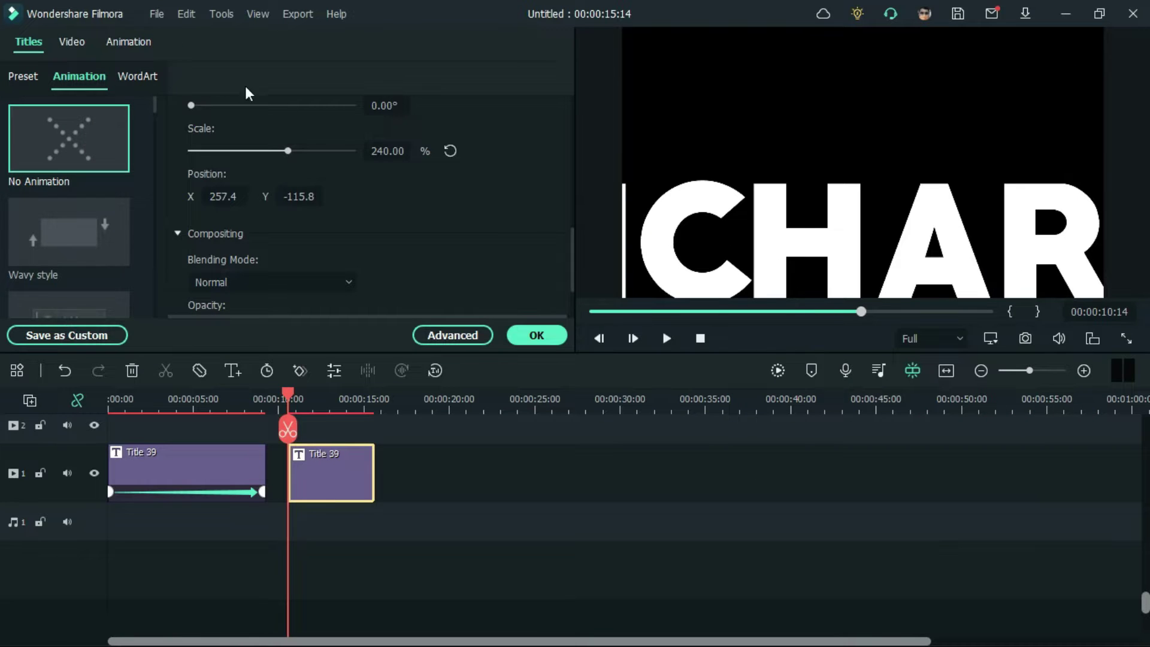
pyautogui.click(130, 43)
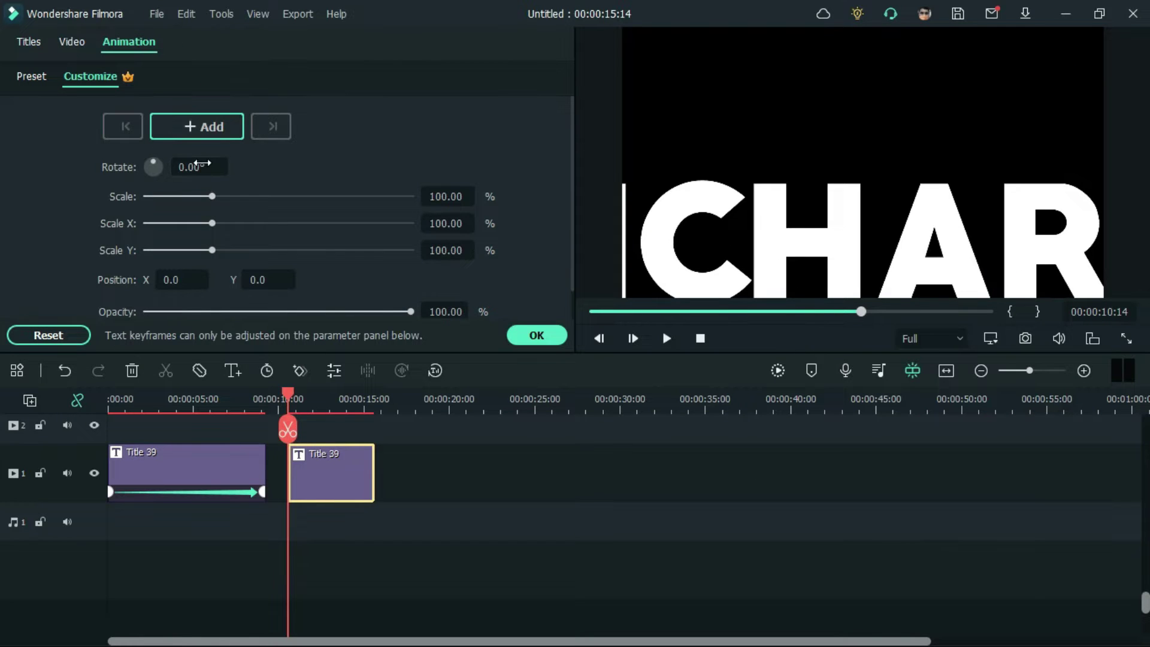
pyautogui.click(211, 127)
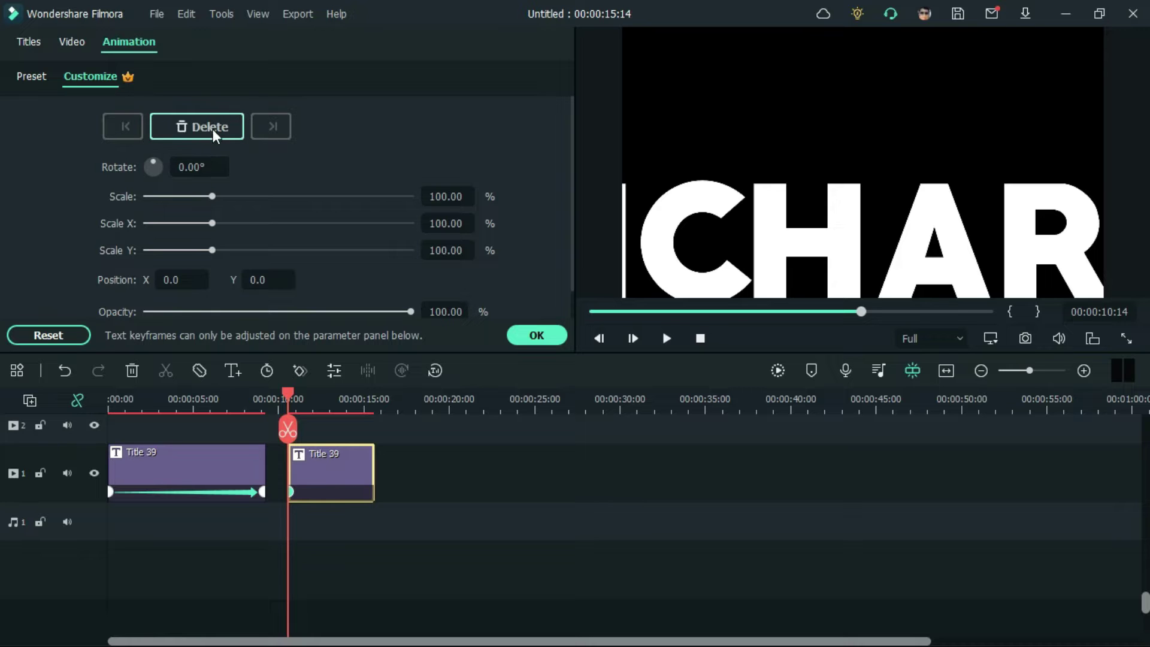
# Step: At 00:00:14:00, keyframe the second title's Position X to -300
pyautogui.click(347, 407)
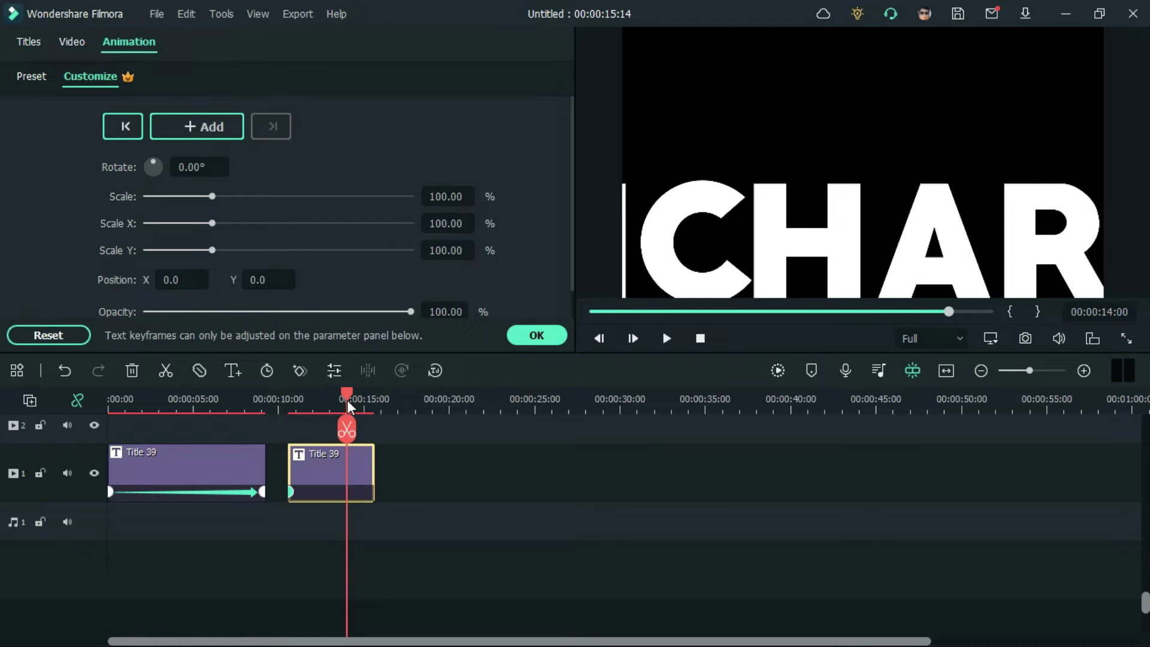
pyautogui.click(195, 278)
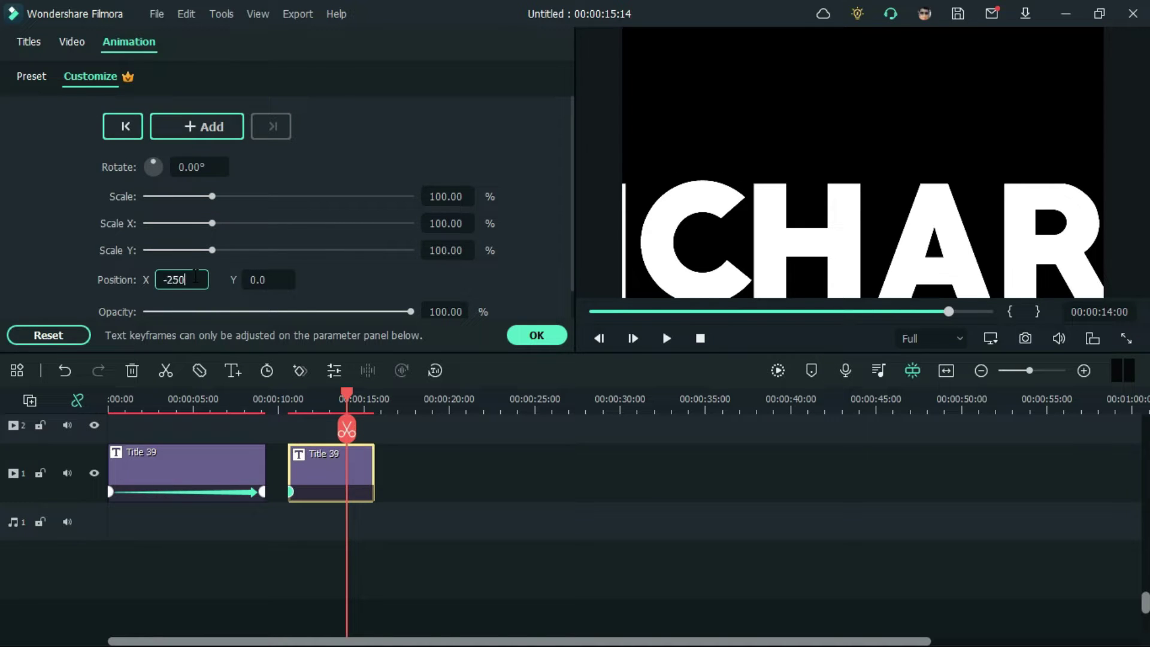
pyautogui.press('Return')
pyautogui.moveTo(346, 397)
pyautogui.mouseDown()
pyautogui.moveTo(291, 396)
pyautogui.moveTo(339, 397)
pyautogui.mouseUp()
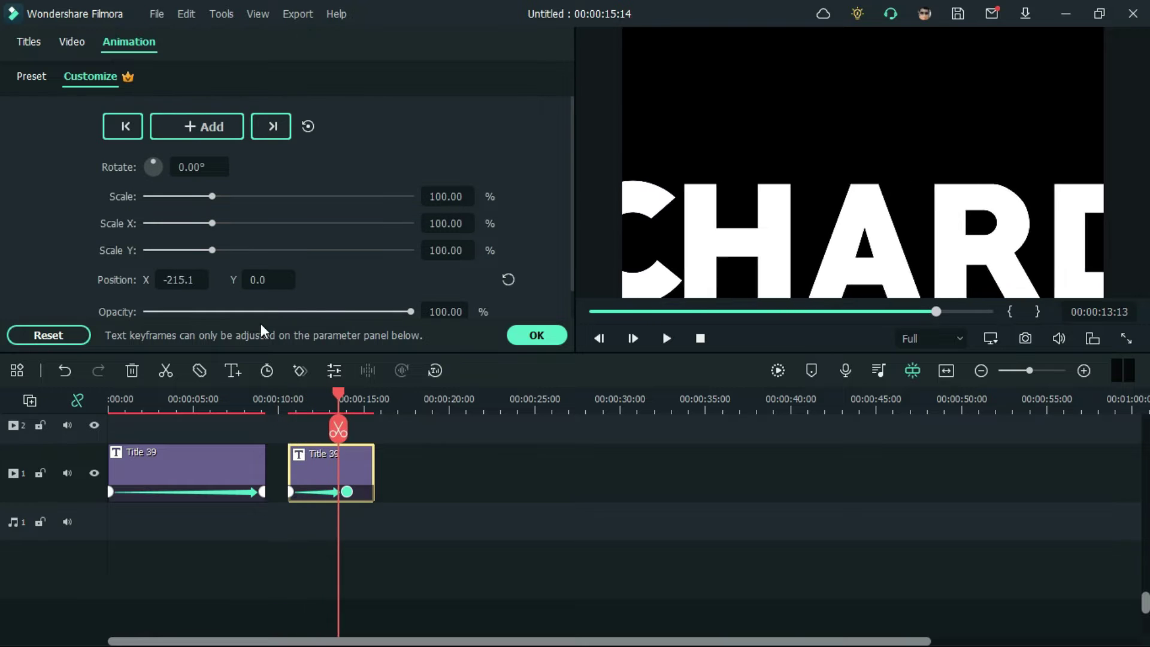
pyautogui.click(191, 279)
pyautogui.write('-300')
pyautogui.press('Return')
pyautogui.press('space')
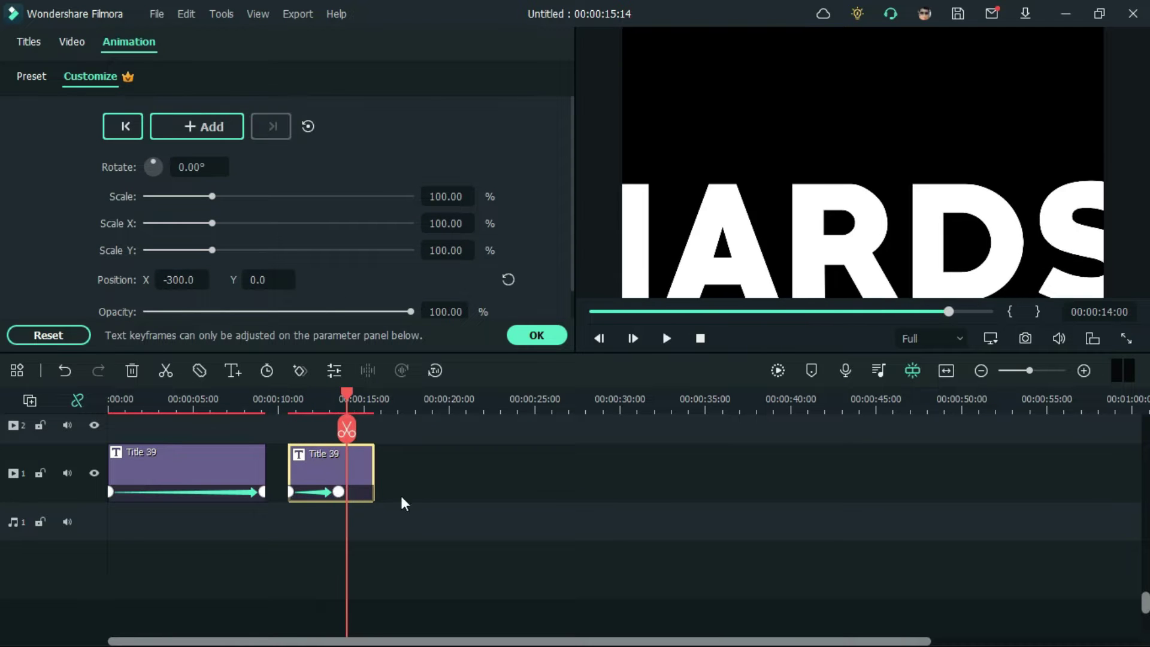
# Step: Move RICHARDSON to the top track at 0:00, stretch it to MARK's 9 s length, and scrub to check
pyautogui.moveTo(333, 474); pyautogui.dragTo(102, 490)
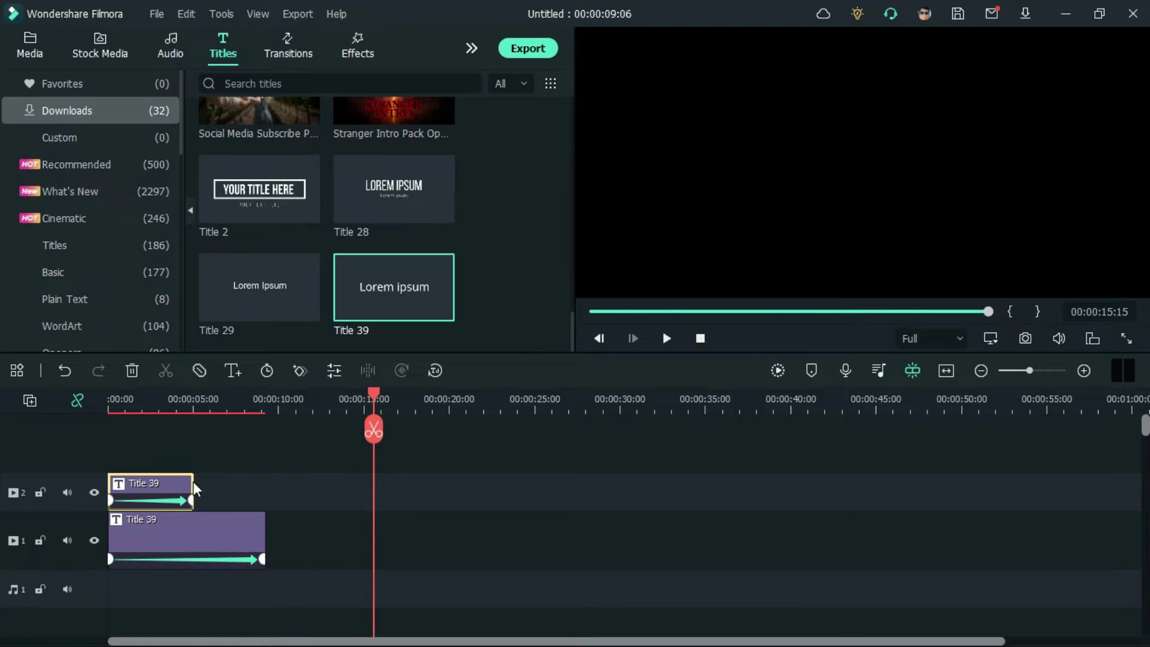
pyautogui.moveTo(192, 483); pyautogui.dragTo(265, 486)
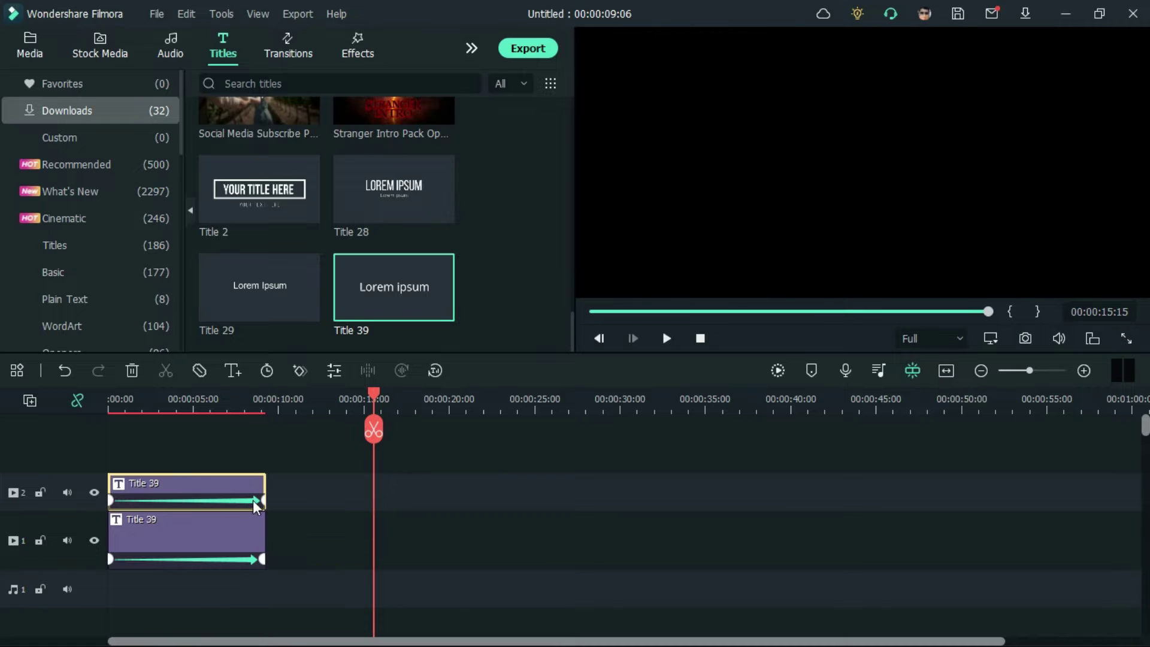
pyautogui.click(199, 405)
pyautogui.click(598, 311)
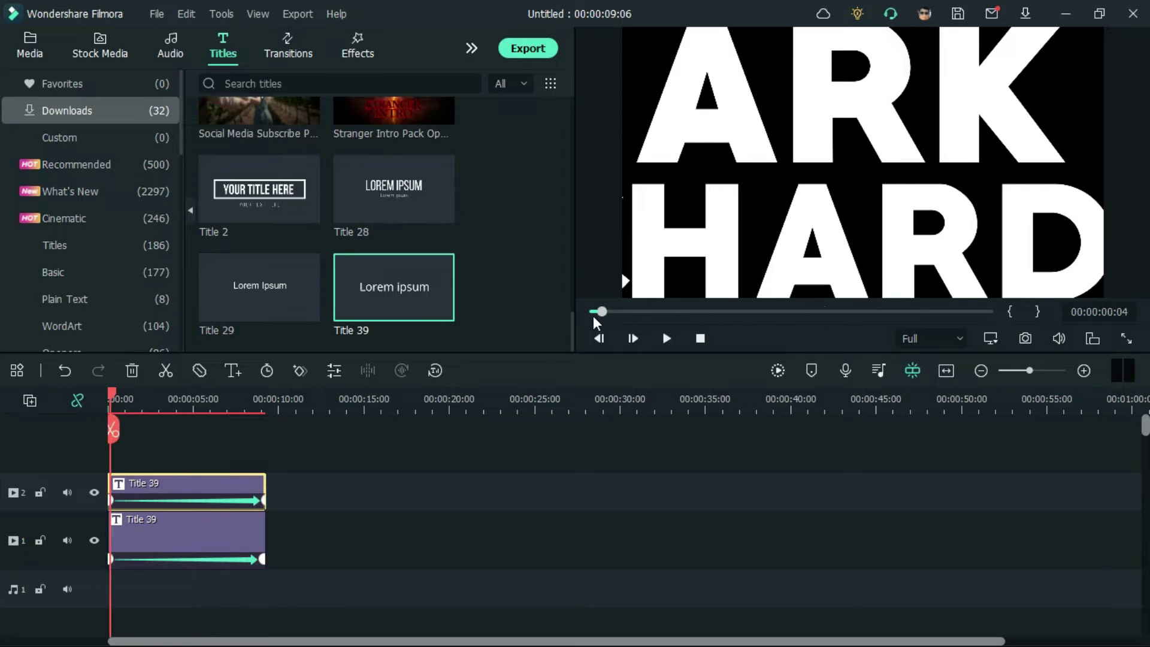
pyautogui.click(662, 312)
pyautogui.moveTo(678, 310); pyautogui.dragTo(984, 302)
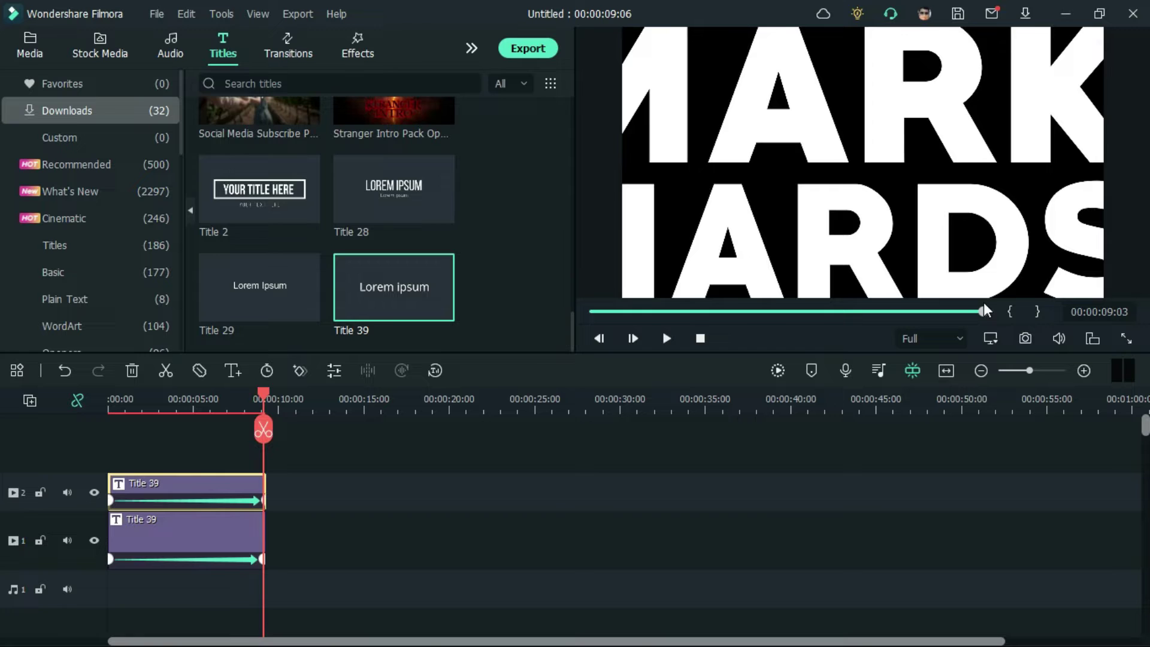
# Step: Open MARK in the full text editor and lower its opacity to about 35%
pyautogui.doubleClick(164, 530)
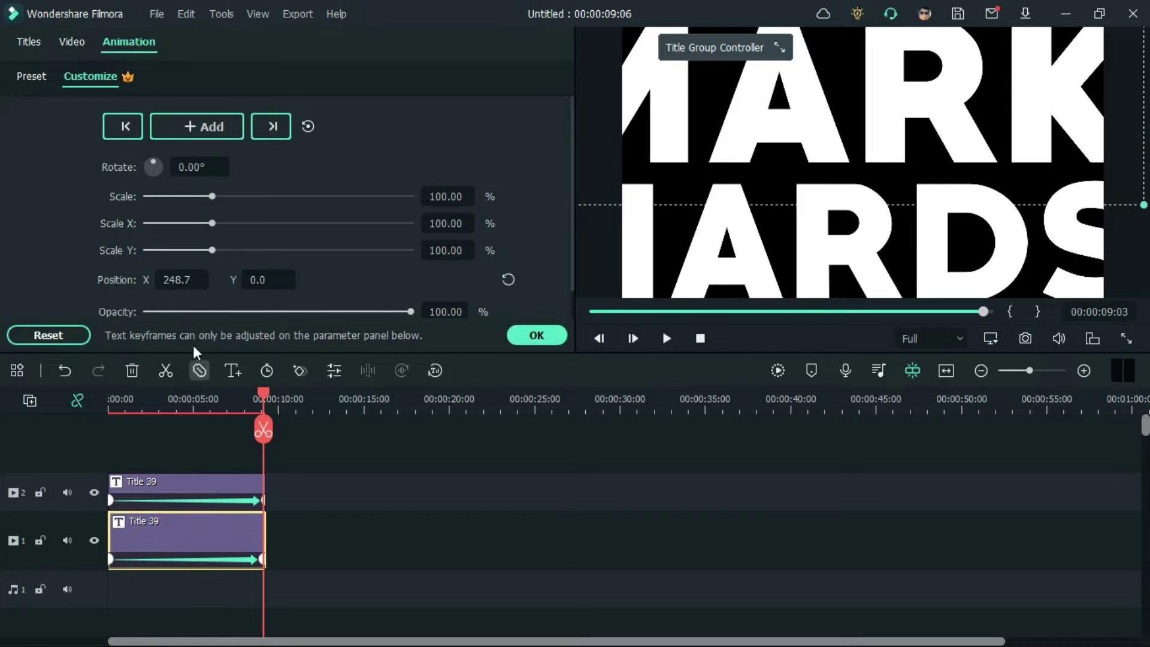
pyautogui.click(23, 48)
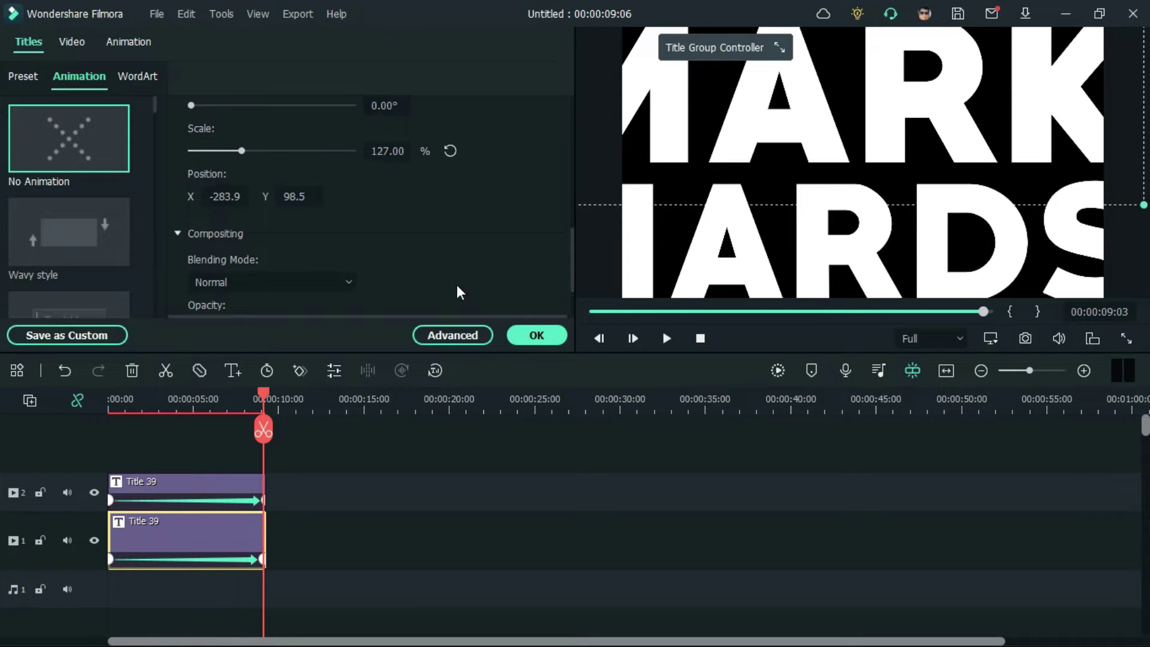
pyautogui.click(460, 334)
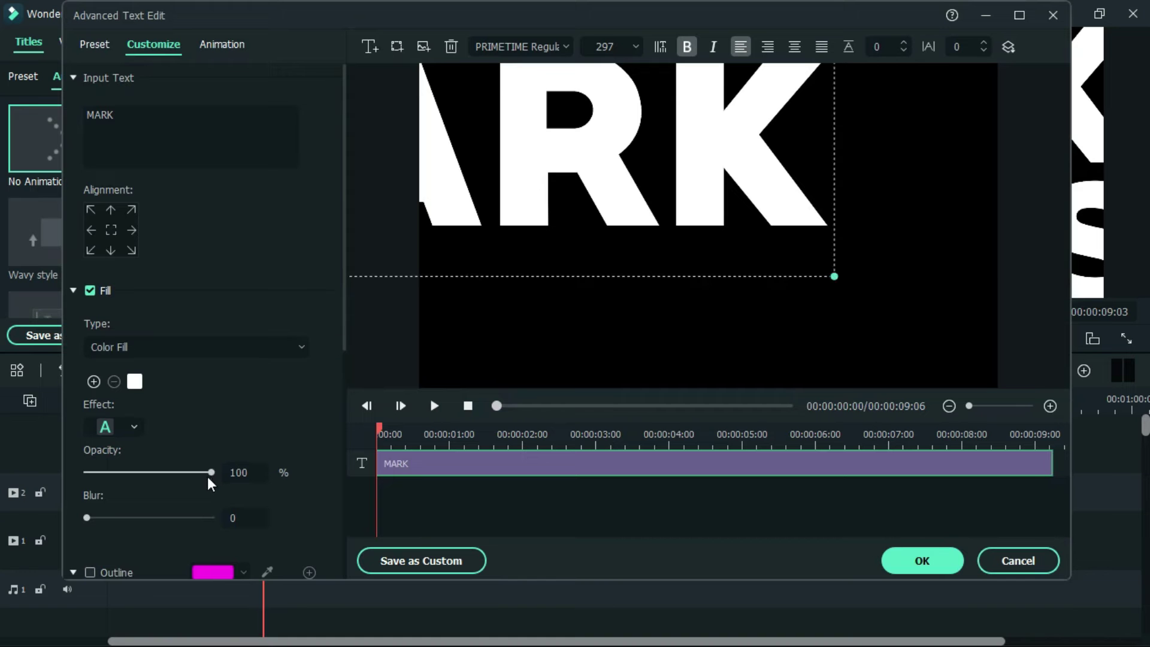
pyautogui.moveTo(197, 472); pyautogui.dragTo(124, 473)
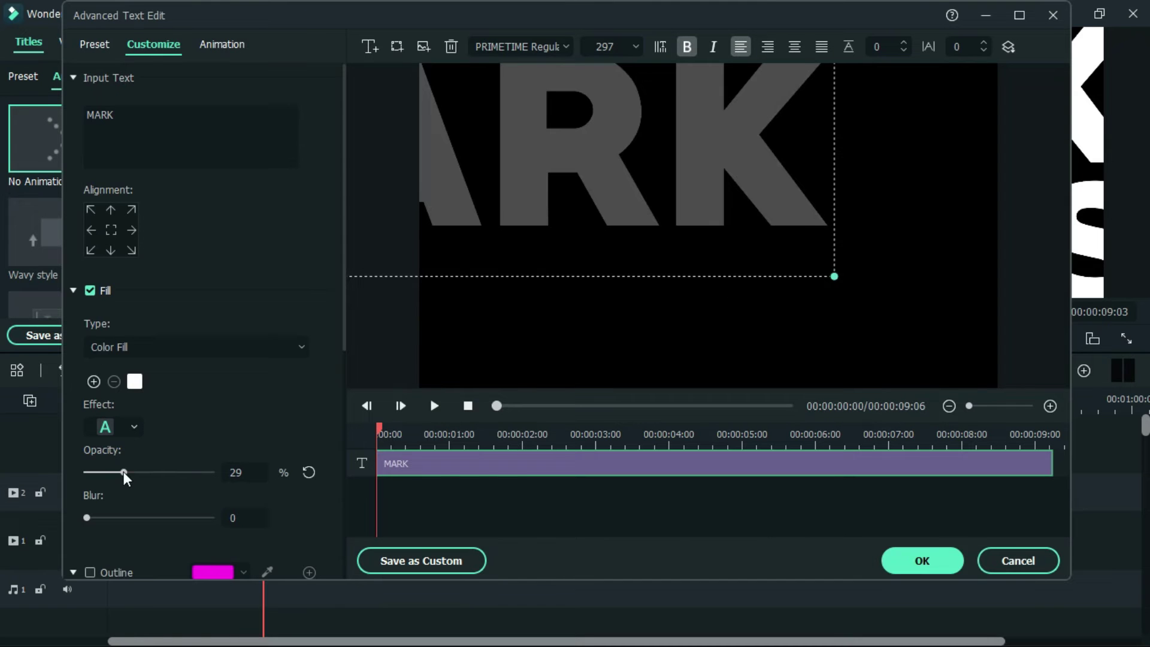
pyautogui.click(130, 473)
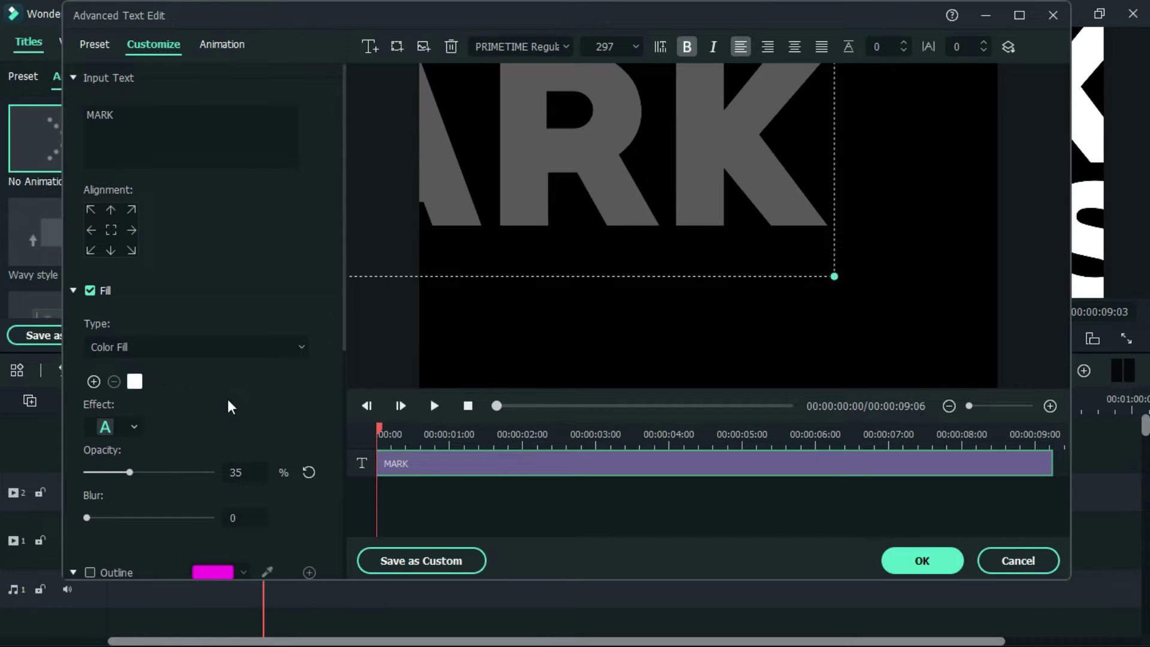
# Step: Give MARK a solid pale yellow (#ffd573) fill at 45% opacity and apply
pyautogui.click(161, 352)
pyautogui.click(154, 385)
pyautogui.click(136, 387)
pyautogui.click(180, 500)
pyautogui.moveTo(291, 440); pyautogui.dragTo(379, 378)
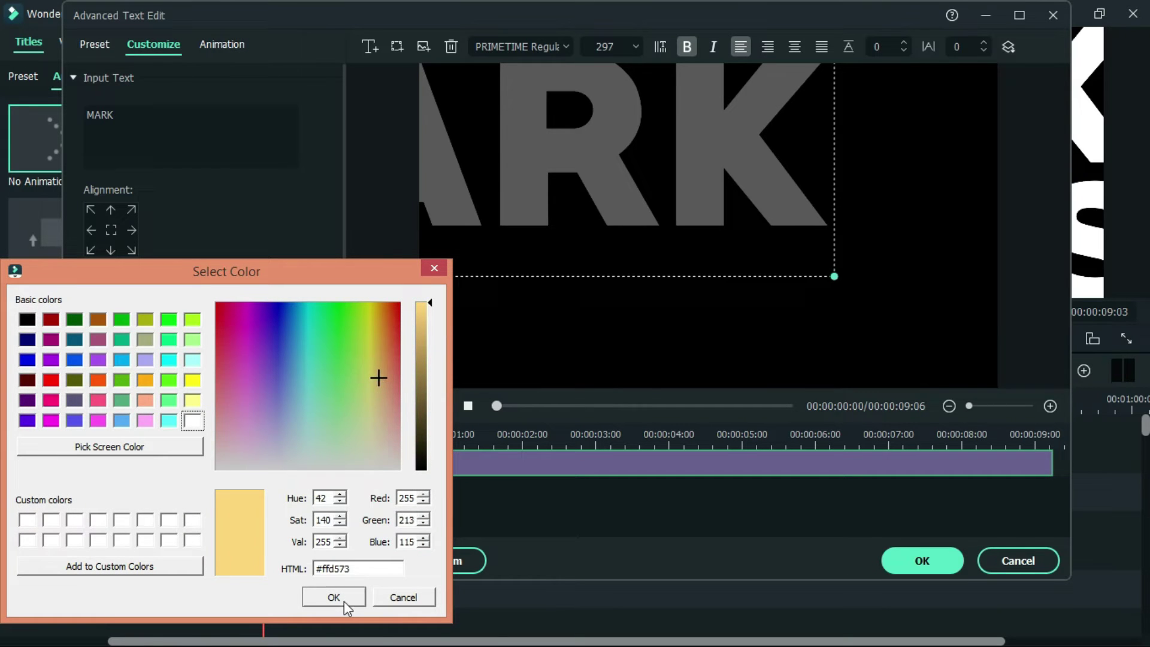
pyautogui.click(344, 599)
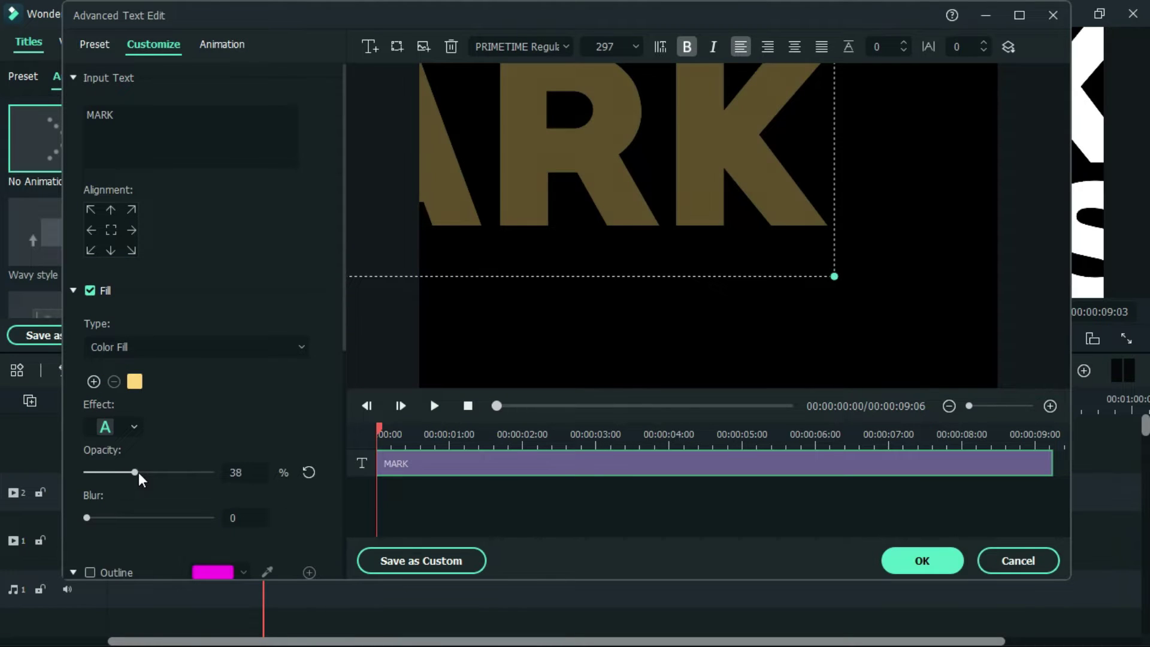
pyautogui.moveTo(136, 473); pyautogui.dragTo(143, 474)
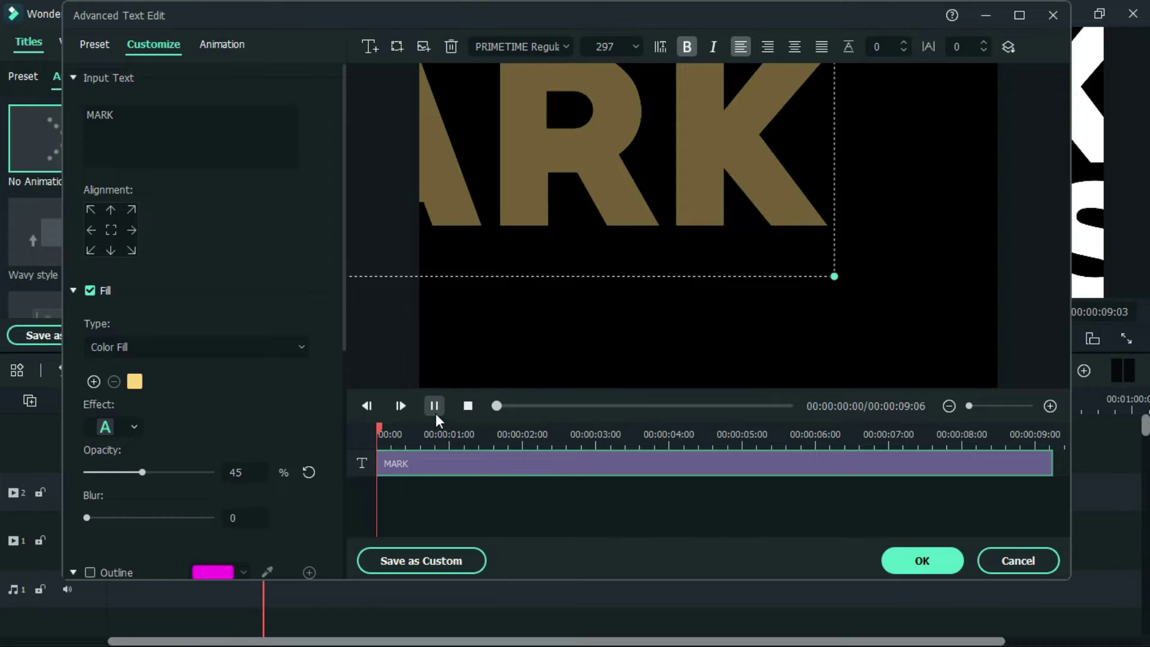
pyautogui.click(434, 412)
pyautogui.click(930, 559)
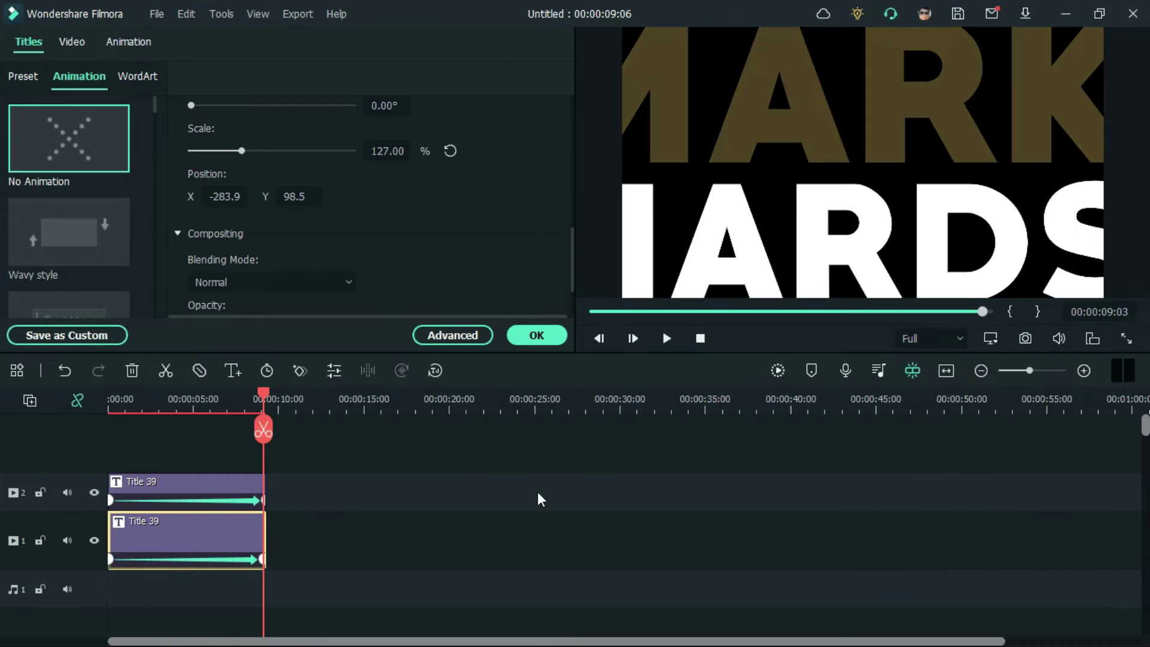
# Step: Give the RICHARDSON title a solid lilac fill colour
pyautogui.click(171, 479)
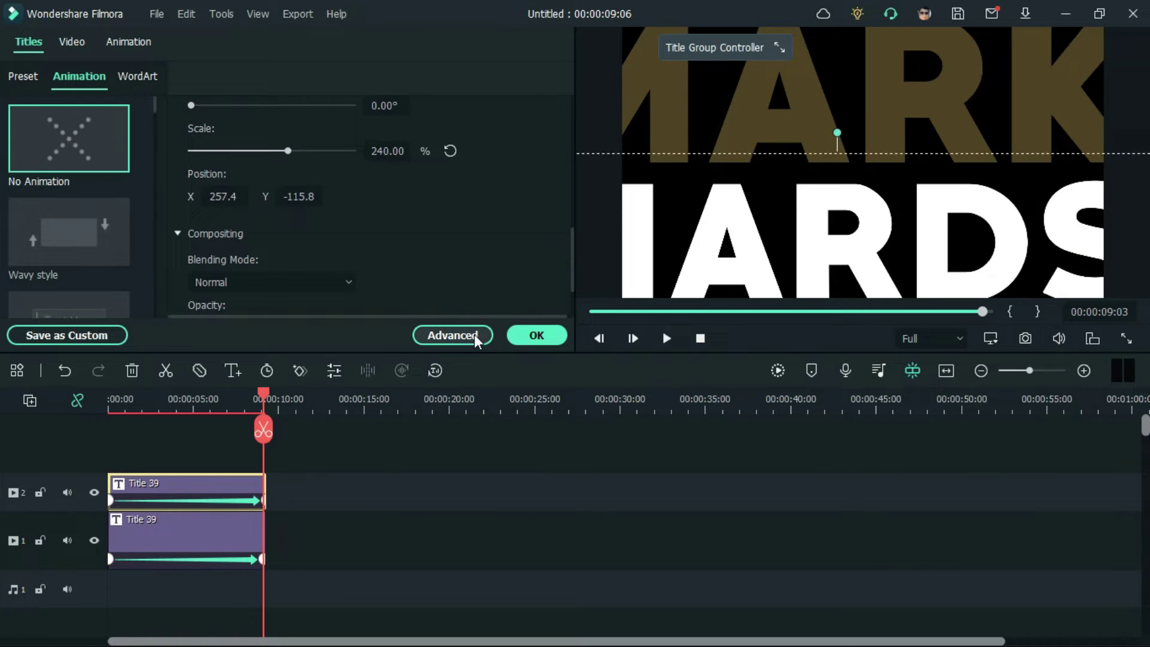
pyautogui.click(473, 334)
pyautogui.click(267, 349)
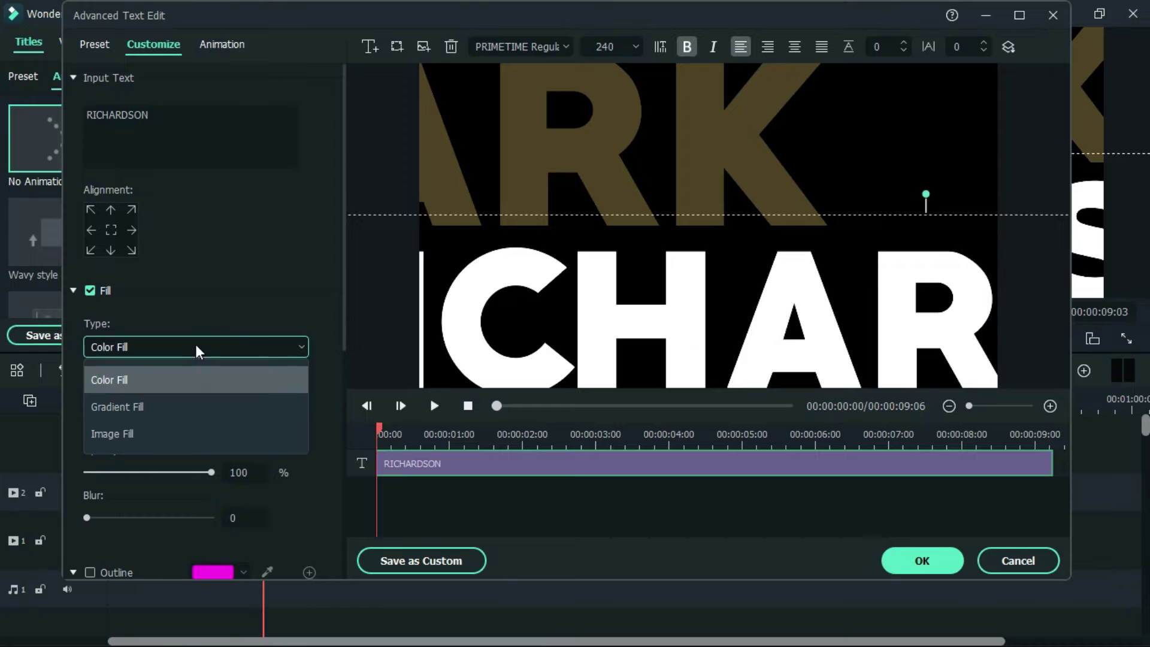
pyautogui.click(186, 495)
pyautogui.click(135, 381)
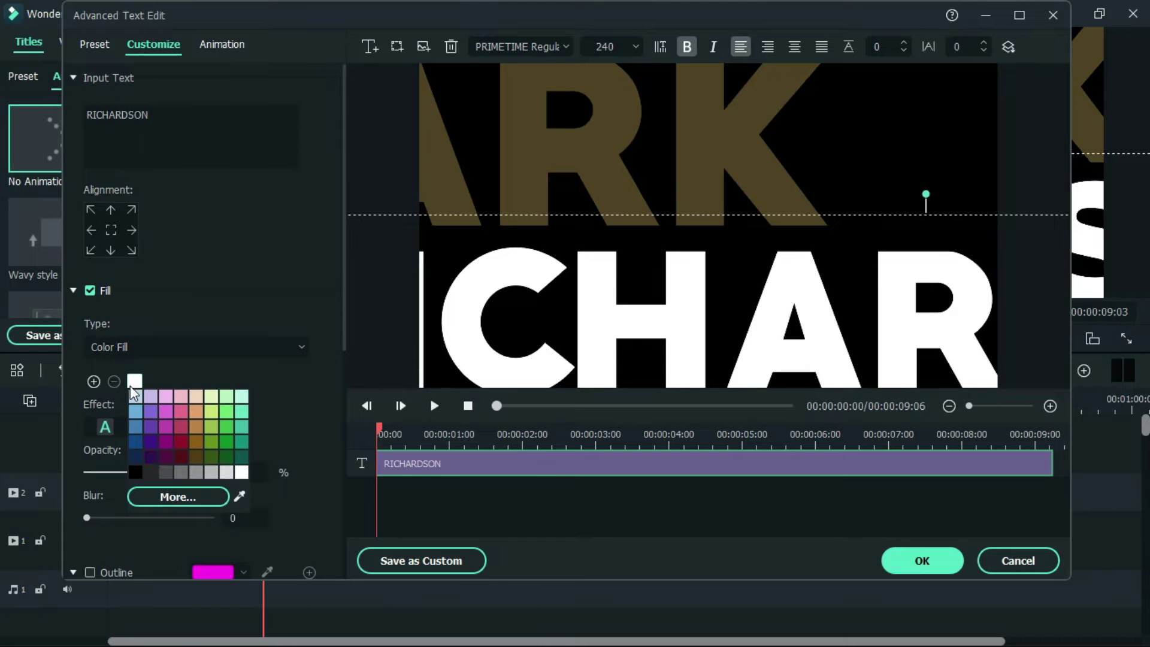
pyautogui.click(174, 496)
pyautogui.click(264, 418)
pyautogui.click(324, 597)
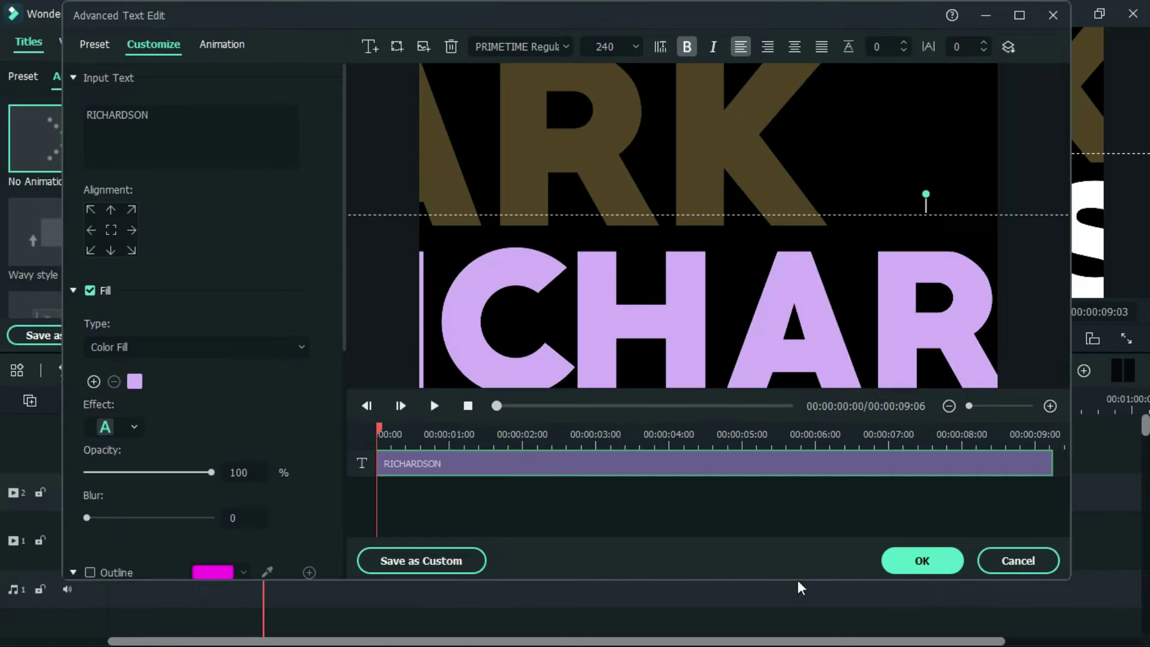
pyautogui.click(894, 569)
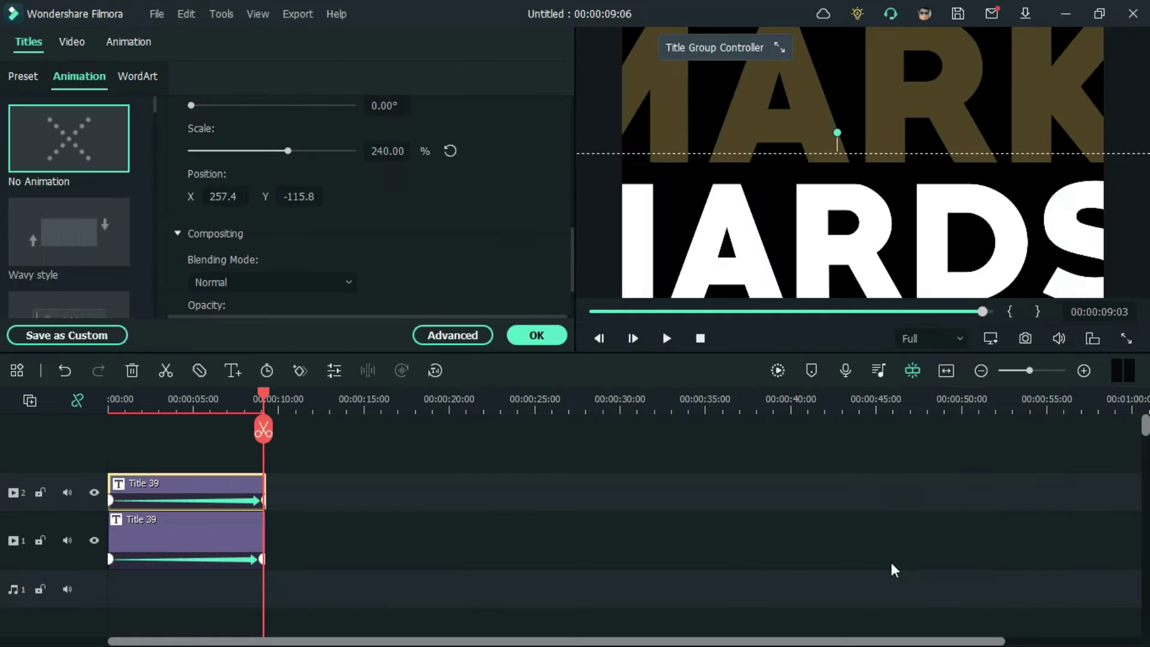
# Step: Fade RICHARDSON's opacity down to about 28%
pyautogui.click(416, 339)
pyautogui.moveTo(179, 481); pyautogui.dragTo(122, 481)
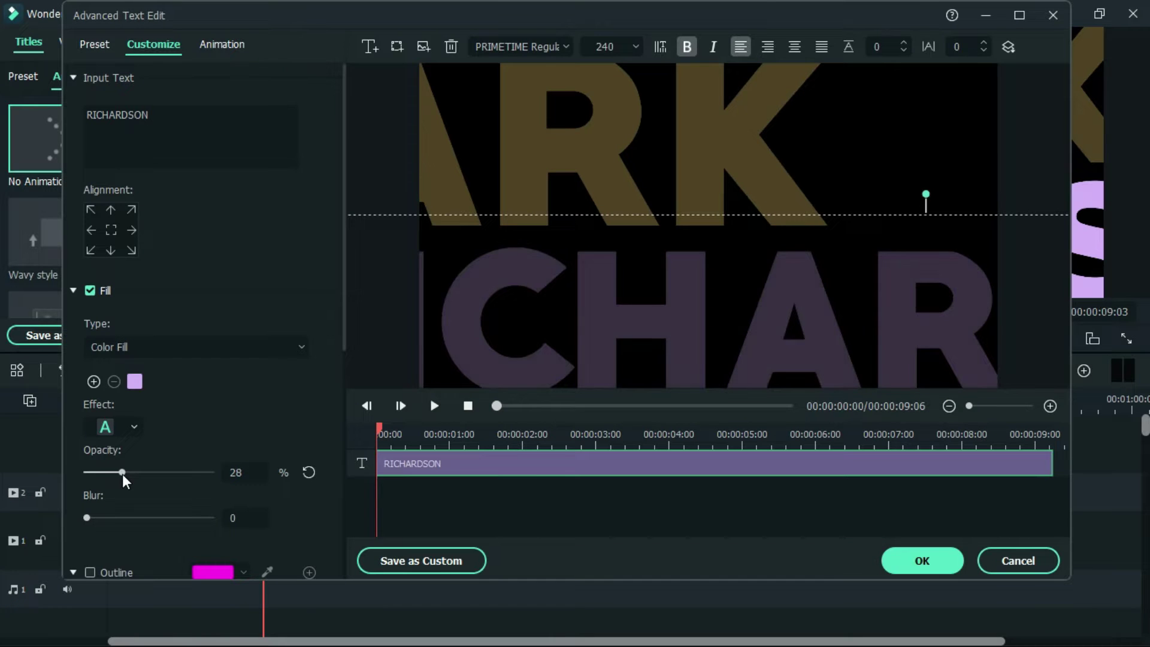
pyautogui.click(922, 561)
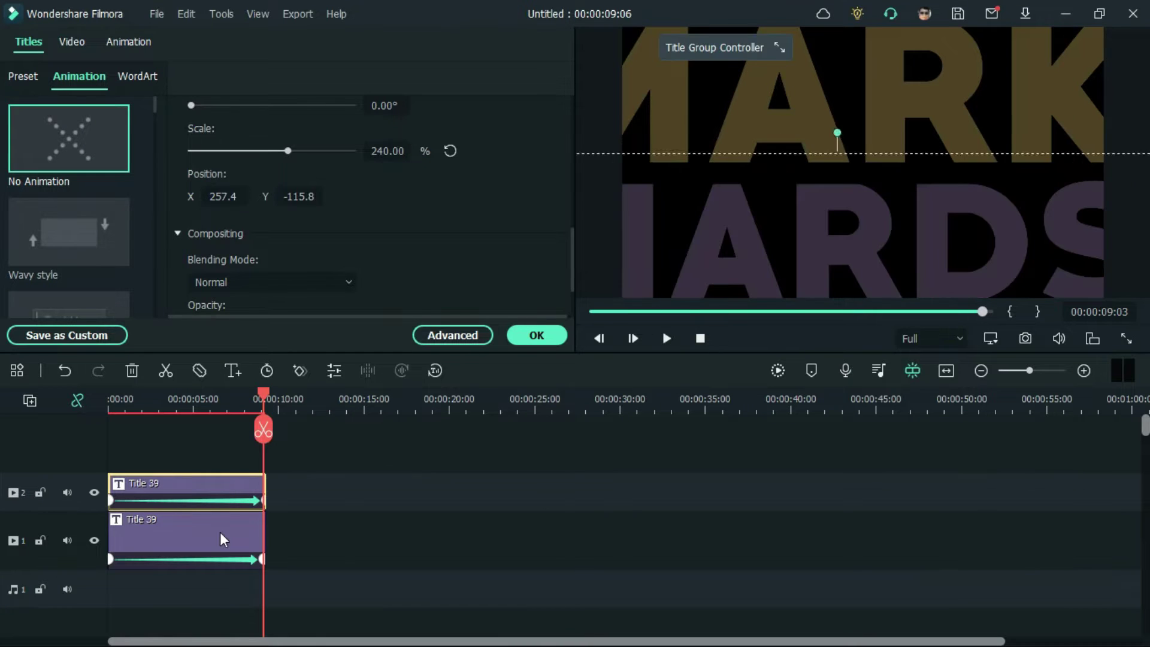
# Step: Slightly lower MARK's opacity and shift it further left to X -341.0
pyautogui.click(235, 536)
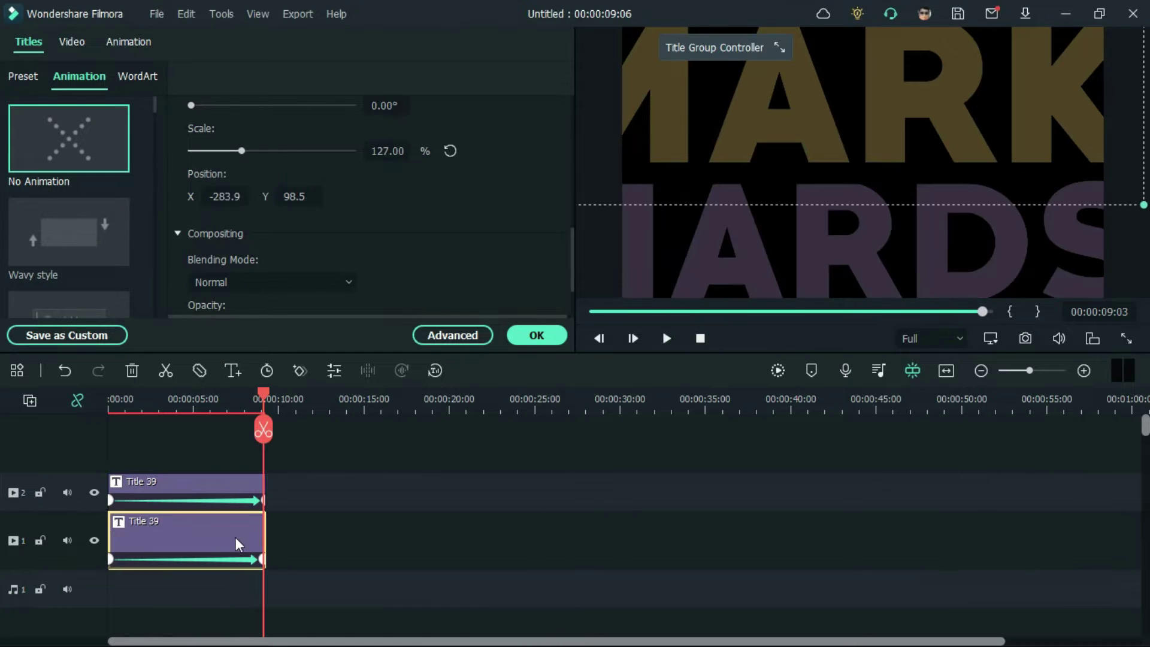
pyautogui.click(452, 333)
pyautogui.moveTo(121, 477); pyautogui.dragTo(117, 477)
pyautogui.moveTo(917, 108); pyautogui.dragTo(878, 107)
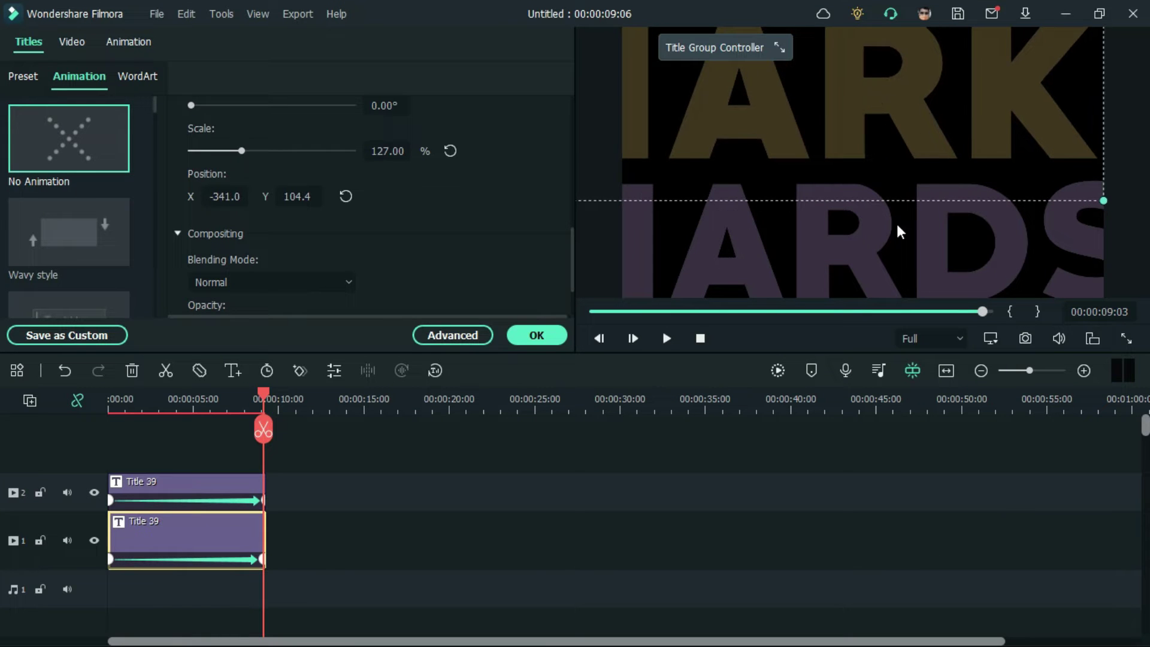
# Step: Enlarge RICHARDSON to 260% and move it right and up to X 387.5, Y -107.4
pyautogui.click(902, 244)
pyautogui.moveTo(938, 251); pyautogui.dragTo(985, 243)
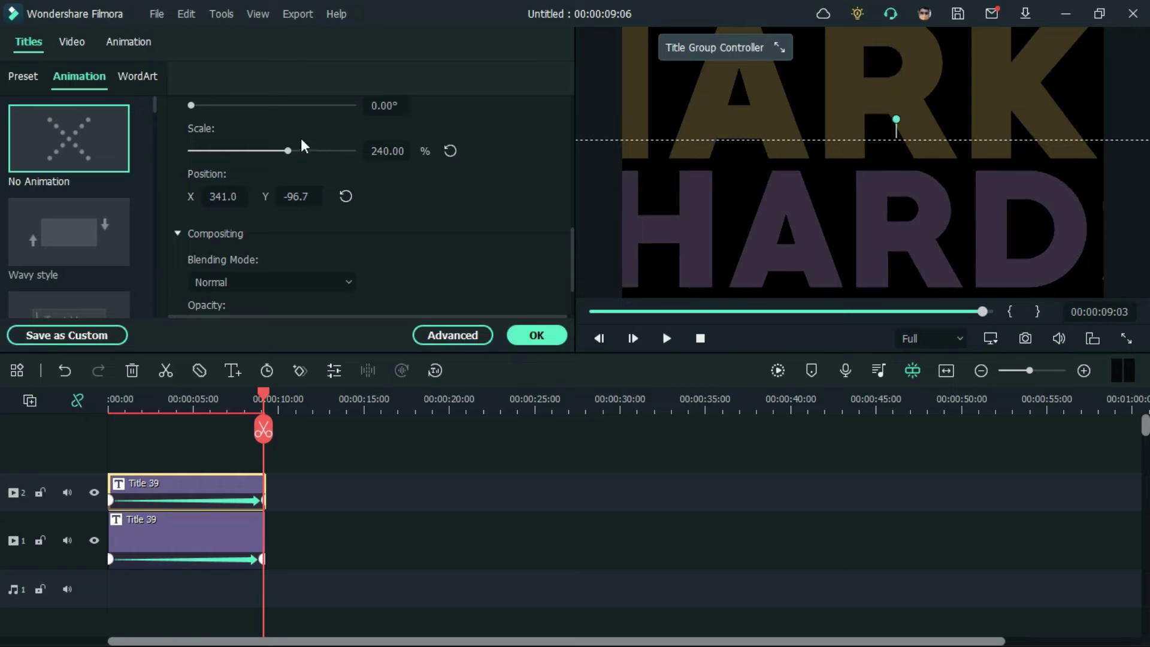
pyautogui.moveTo(289, 151); pyautogui.dragTo(297, 152)
pyautogui.moveTo(799, 215); pyautogui.dragTo(828, 222)
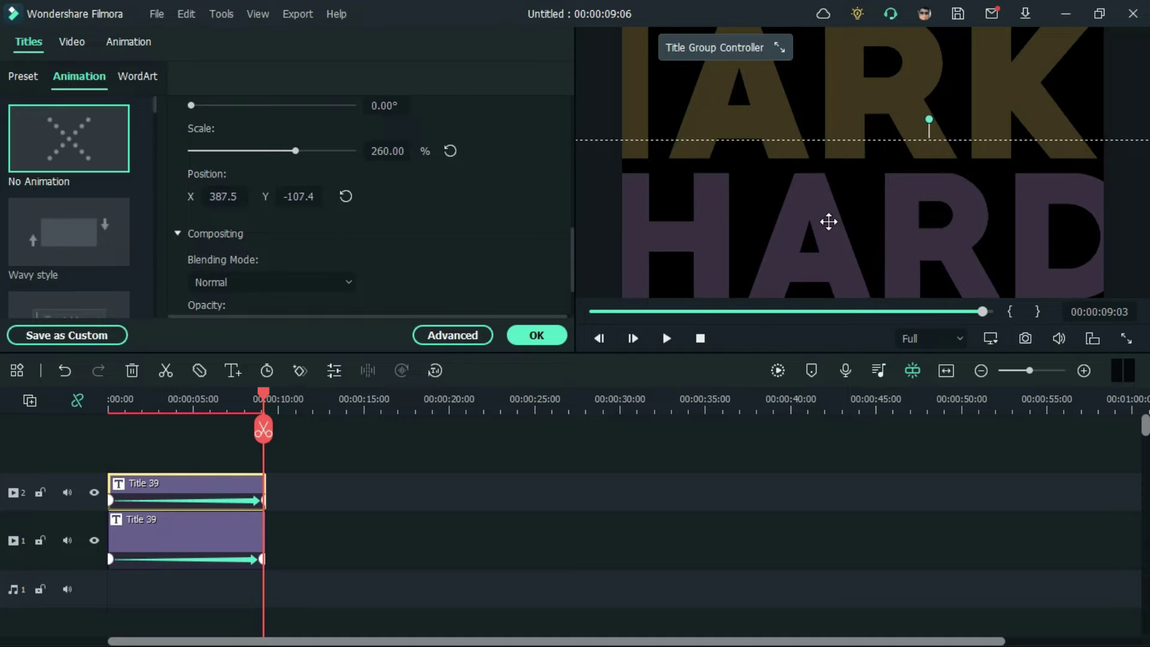
# Step: Play the stacked names from the start and shift the top name title slightly right in the frame
pyautogui.click(781, 498)
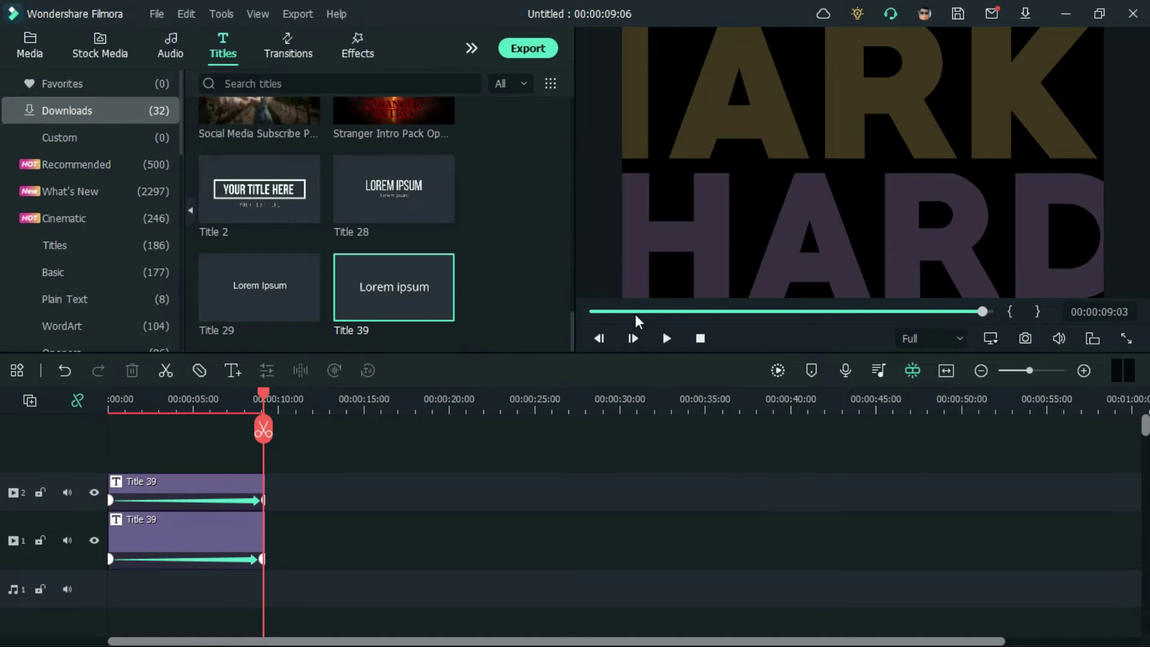
pyautogui.click(599, 338)
pyautogui.click(671, 342)
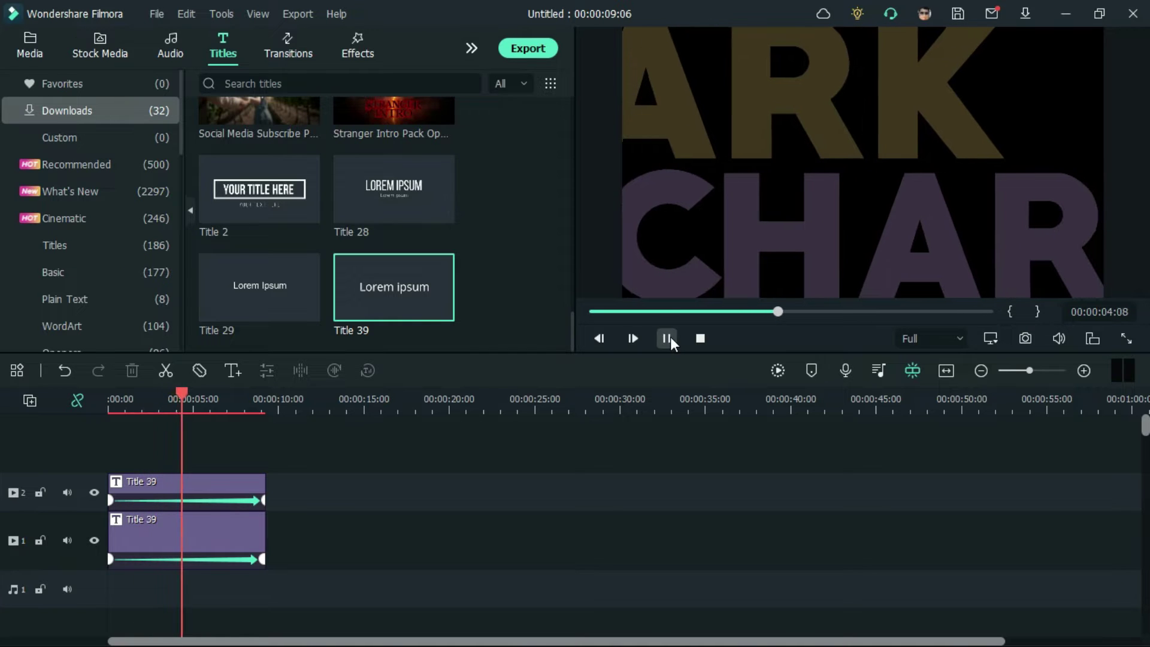
pyautogui.click(667, 339)
pyautogui.moveTo(760, 112); pyautogui.dragTo(832, 100)
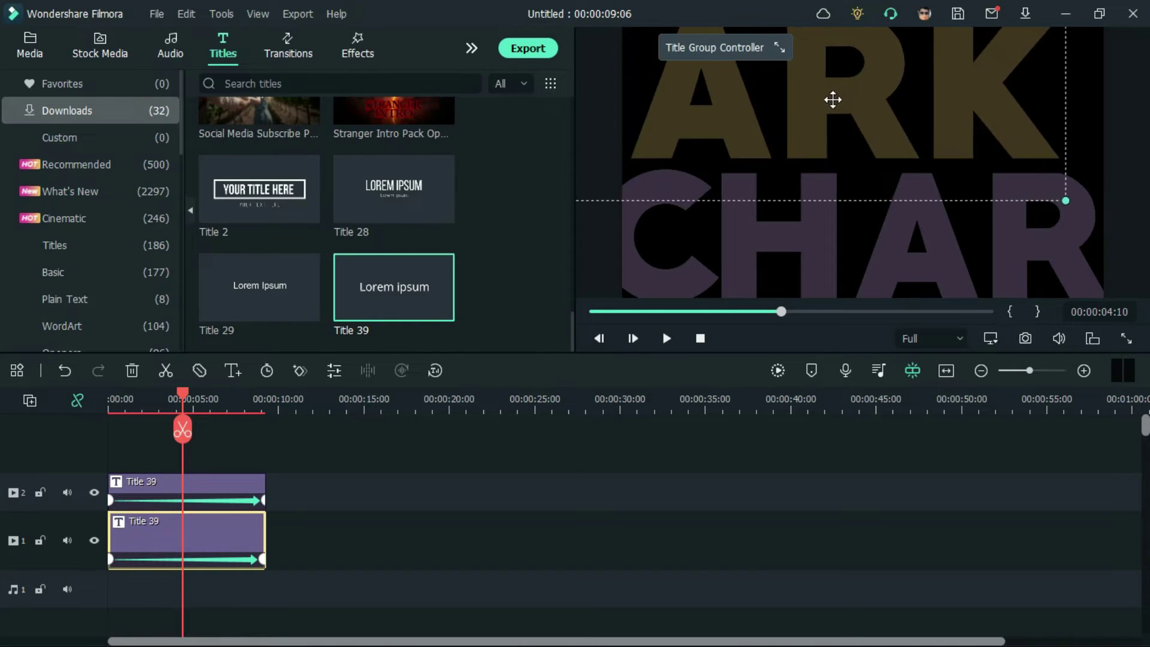
pyautogui.click(675, 335)
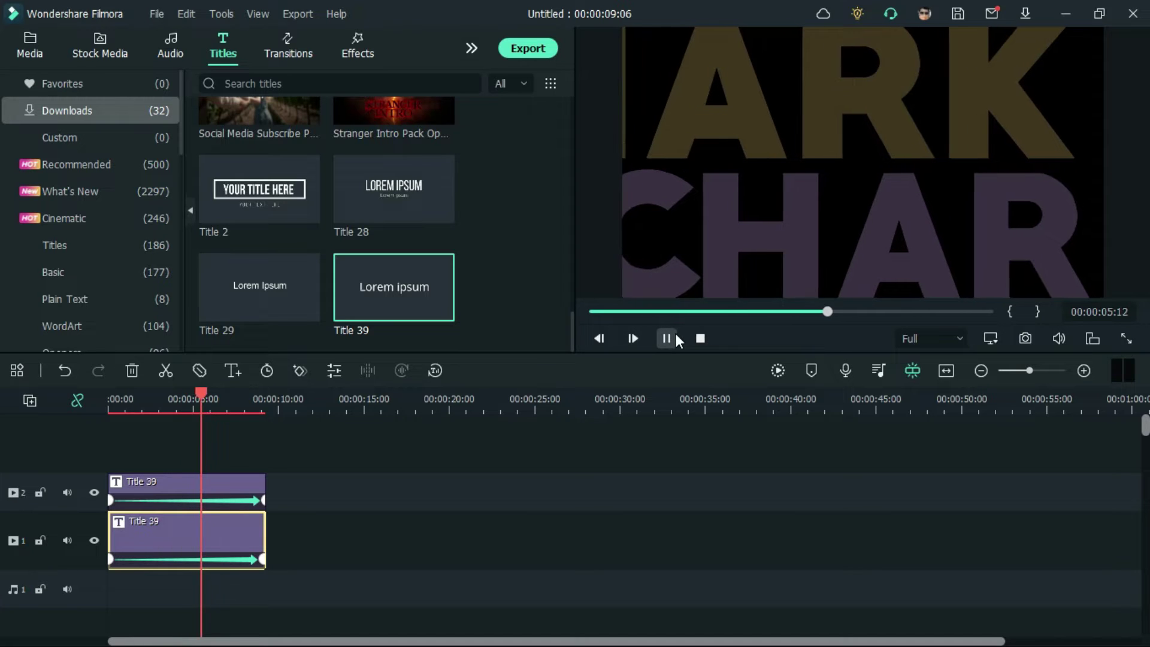
# Step: Add another Title 39 clip on track 2 around 15 seconds and open its settings
pyautogui.click(676, 333)
pyautogui.click(641, 530)
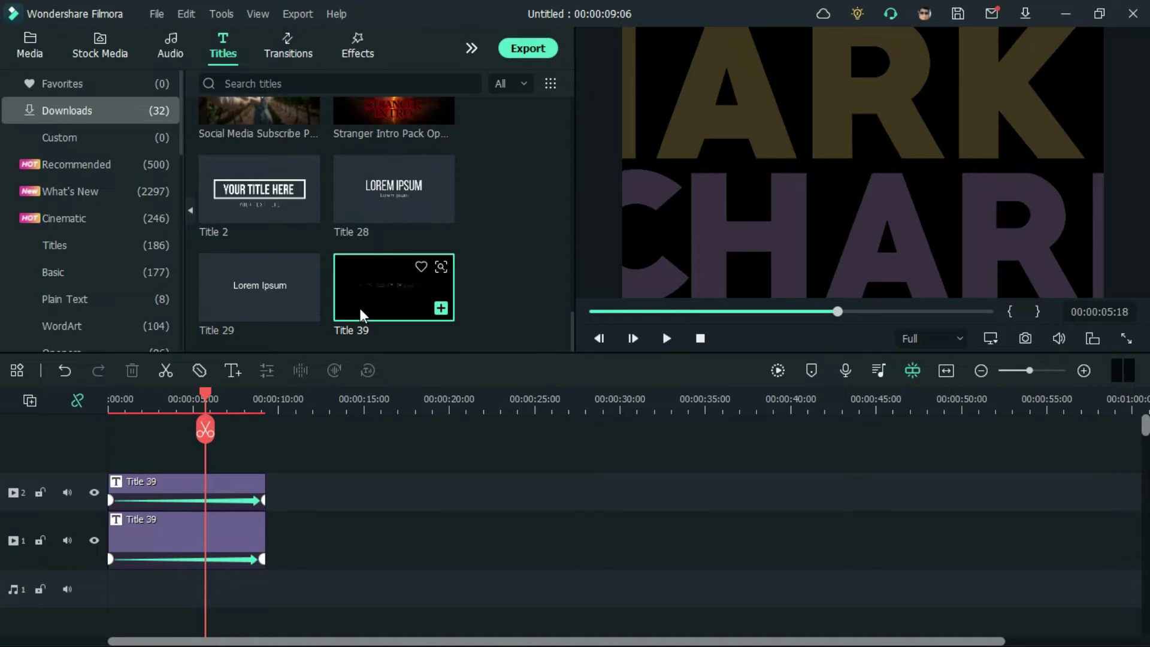
pyautogui.moveTo(336, 296); pyautogui.dragTo(362, 487)
pyautogui.doubleClick(362, 486)
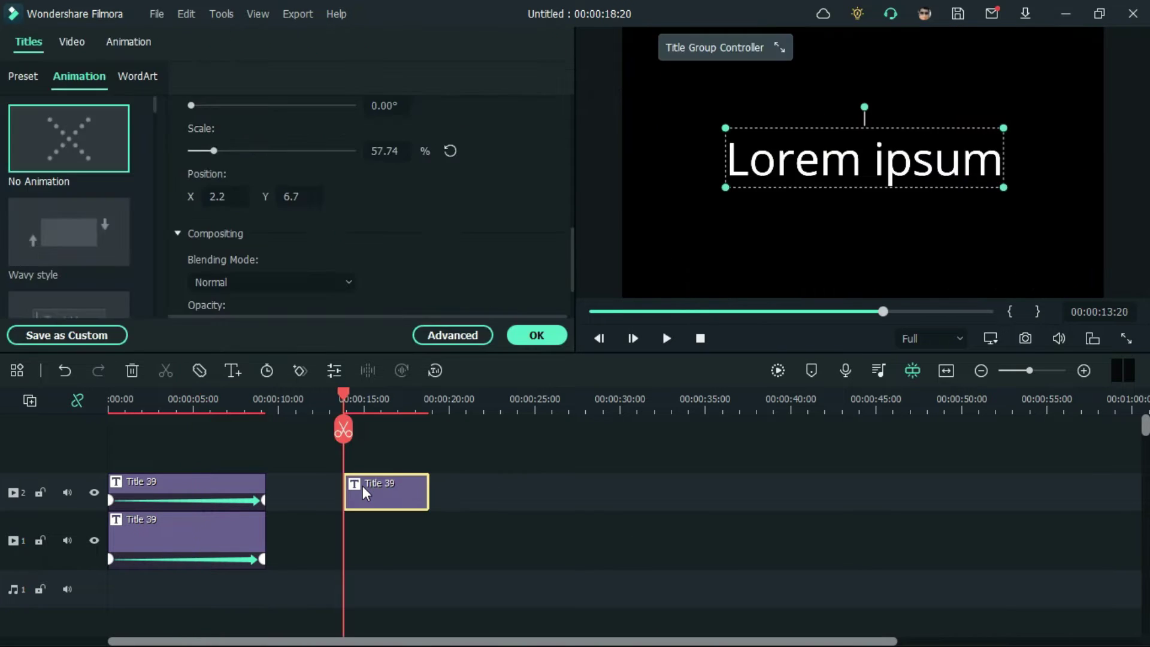
pyautogui.scroll(5, 336, 185)
# Step: Replace the placeholder text with STARRING and set the font to Manrope SemiBold
pyautogui.click(319, 182)
pyautogui.hotkey('ctrl', 'a')
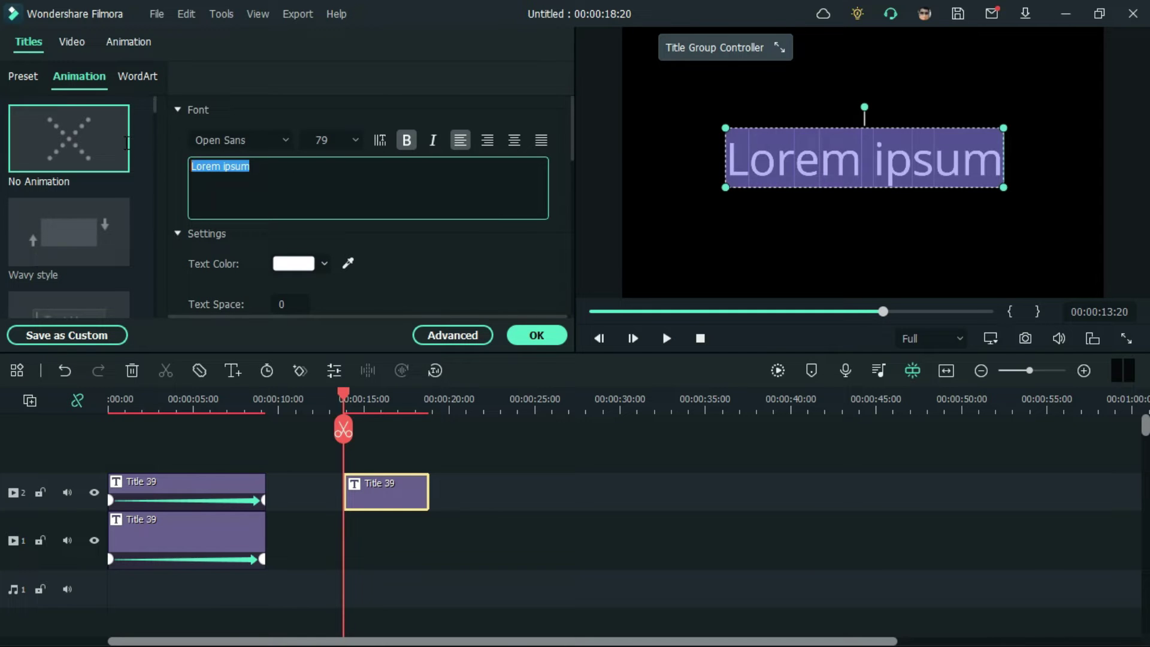
pyautogui.press('BackSpace')
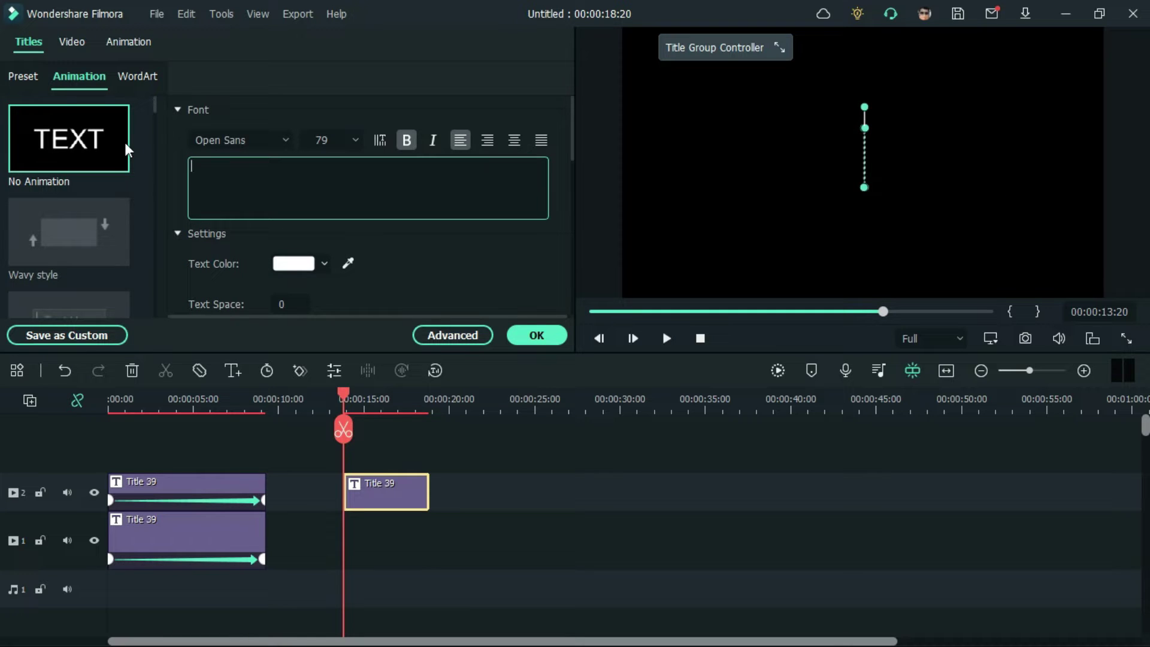
pyautogui.write('STARRING')
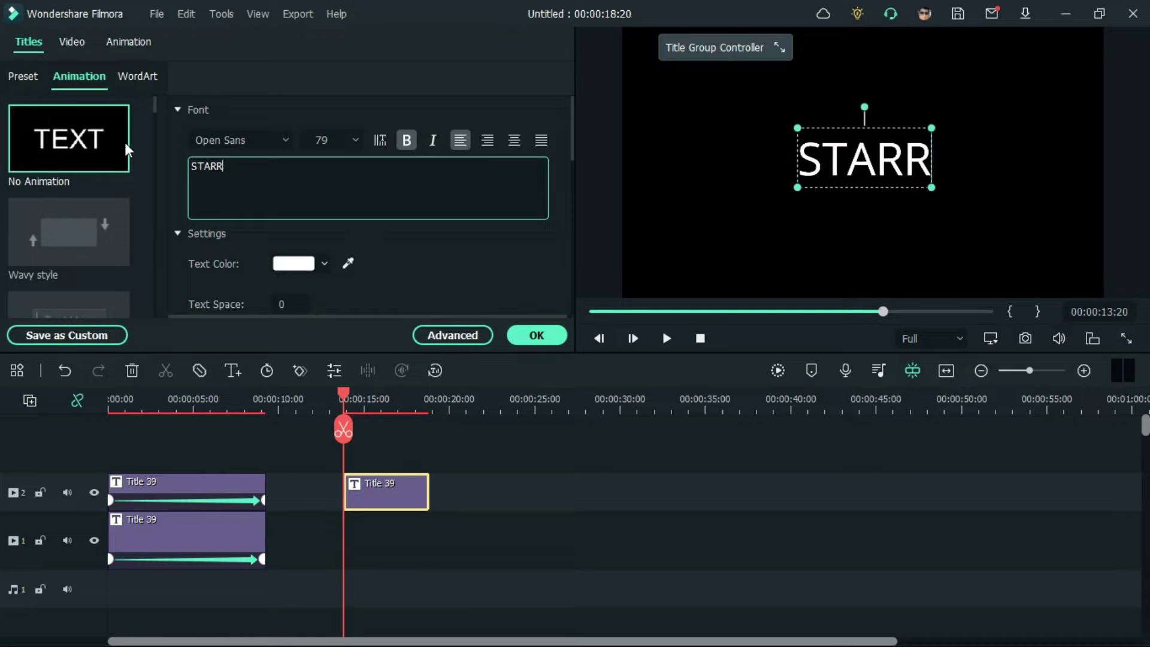
pyautogui.click(270, 140)
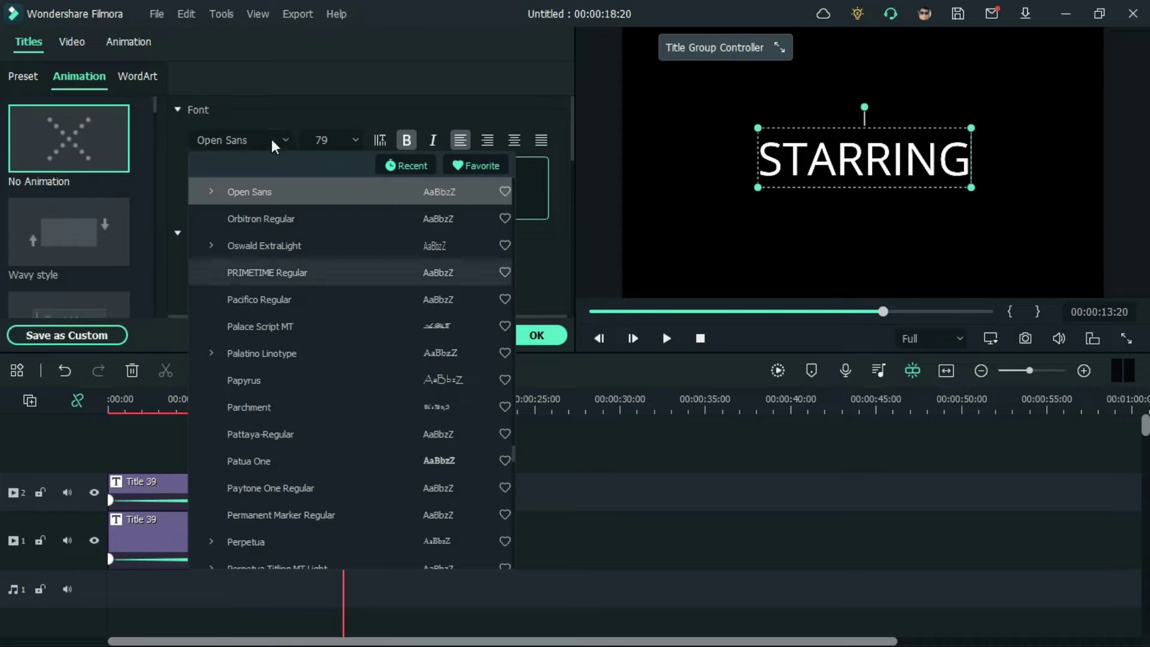
pyautogui.write('ROP')
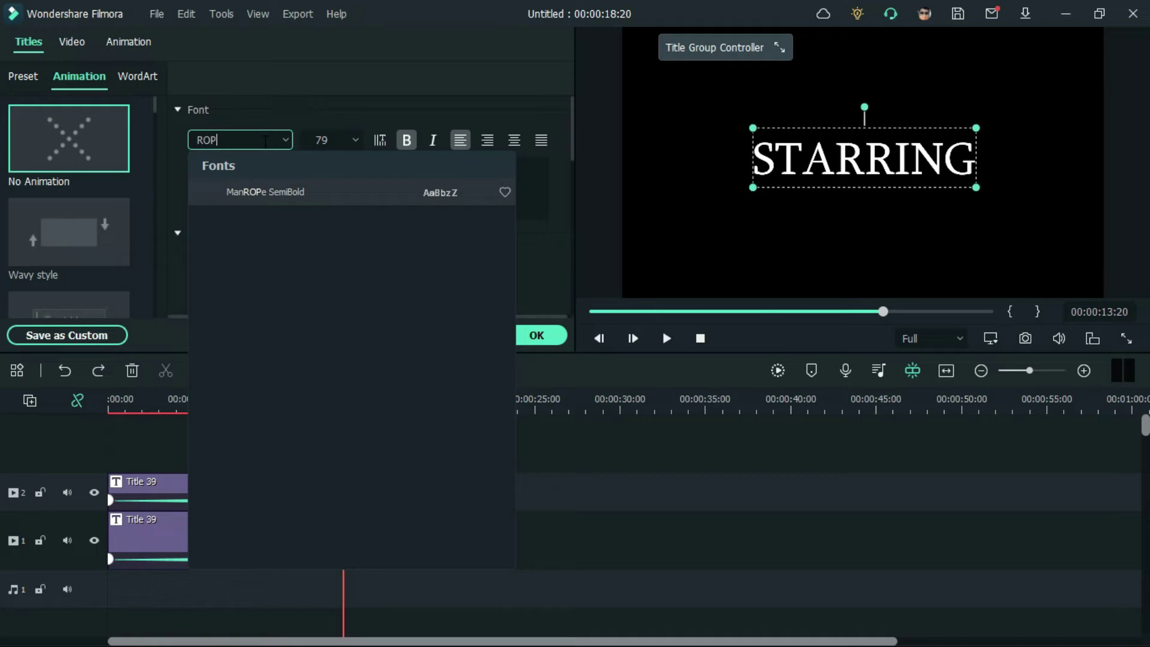
pyautogui.click(326, 193)
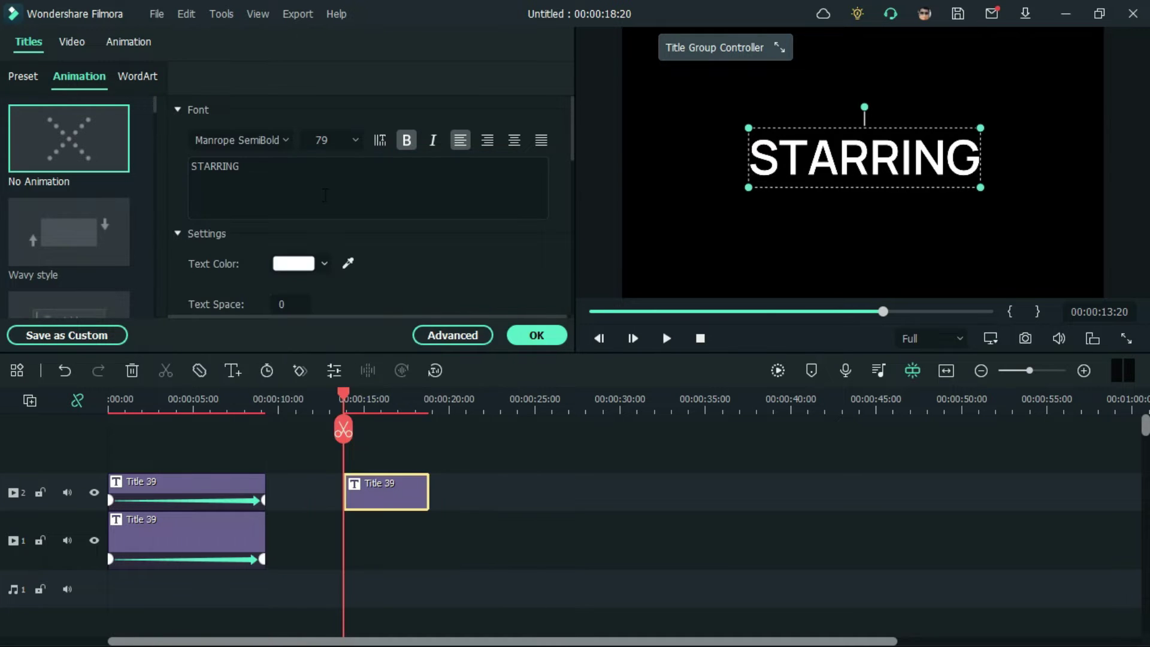
# Step: Give STARRING letter spacing 50 and size 33, centre it, and move its clip to a new track at 0:00
pyautogui.click(436, 333)
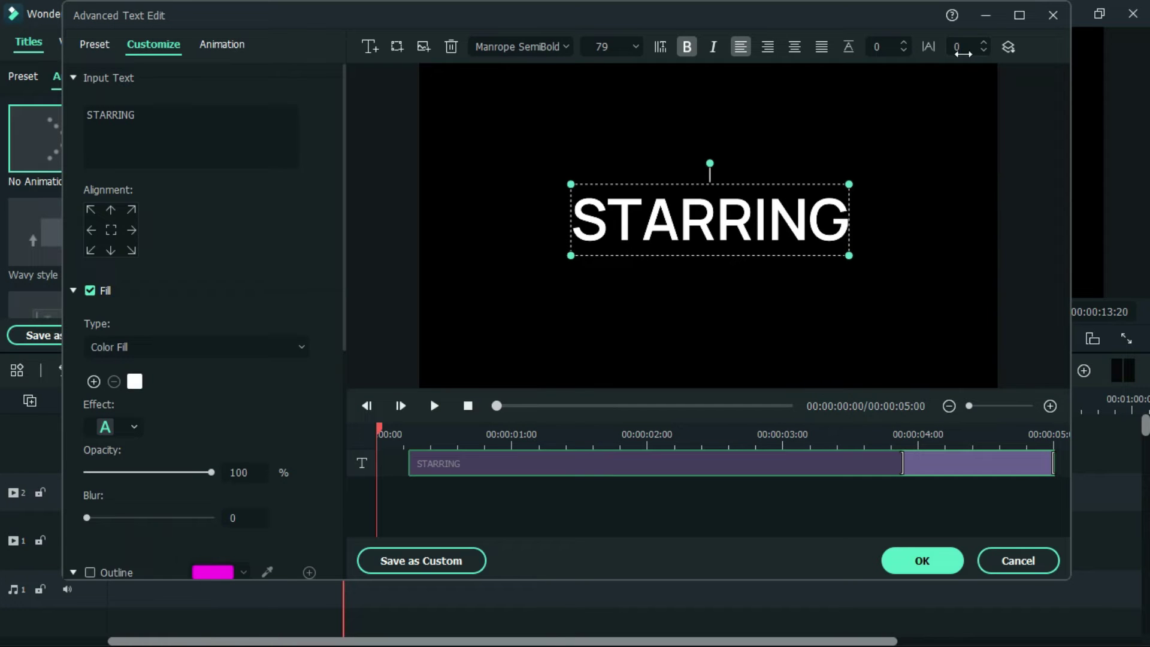
pyautogui.click(964, 55)
pyautogui.write('50')
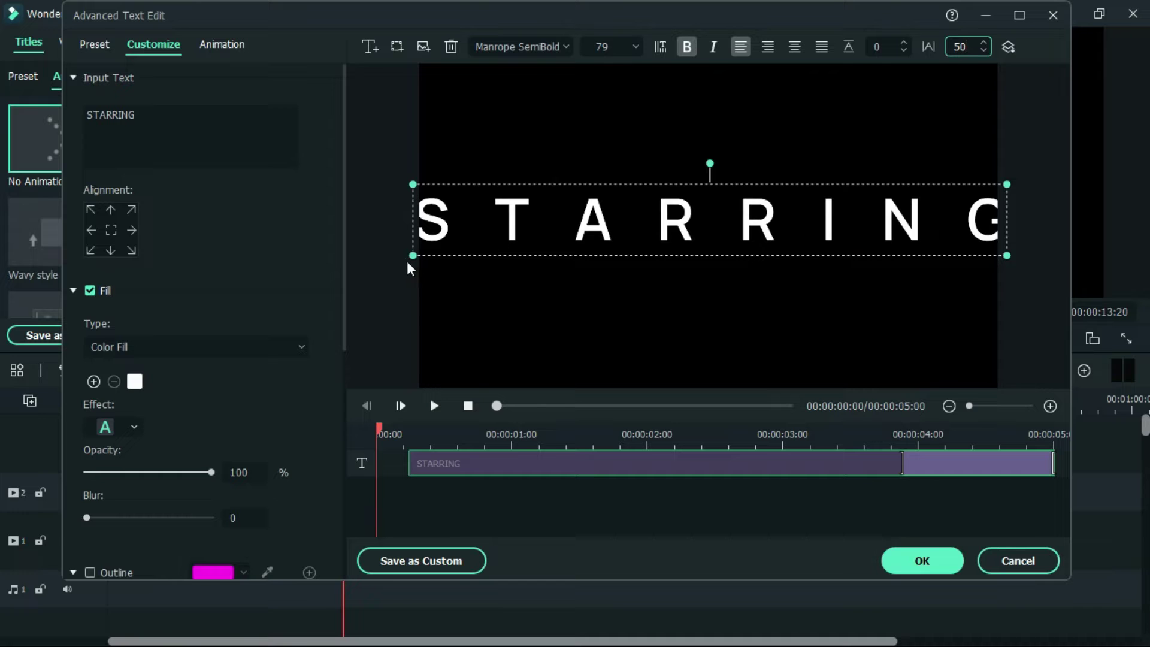
pyautogui.moveTo(412, 256); pyautogui.dragTo(754, 215)
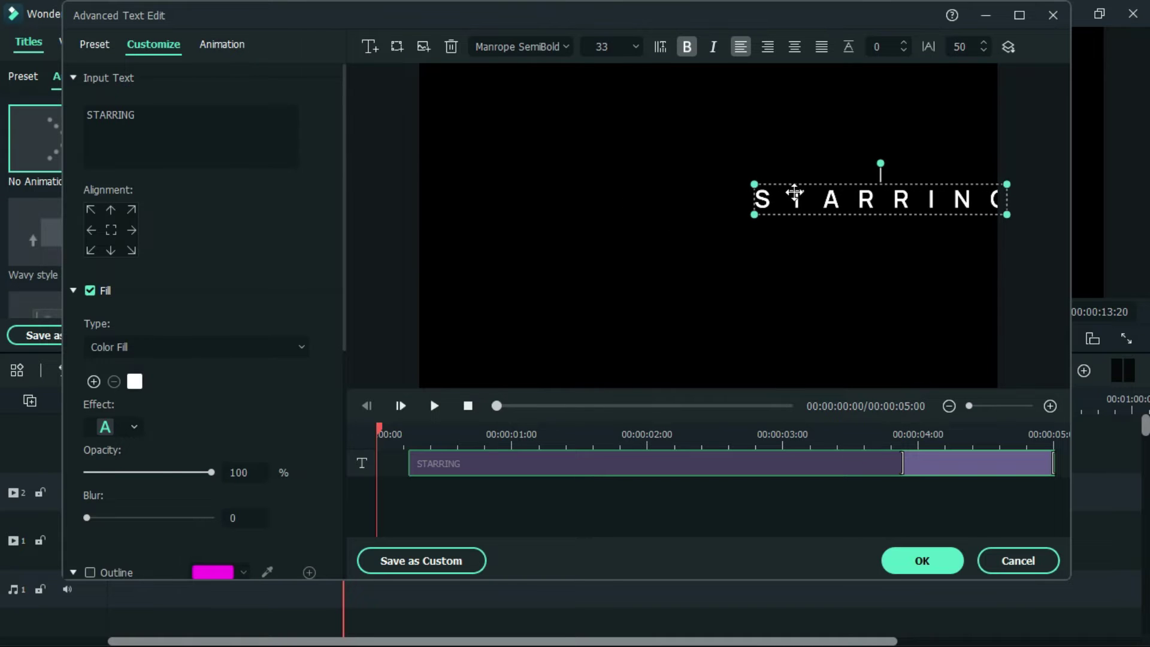
pyautogui.moveTo(851, 198); pyautogui.dragTo(699, 199)
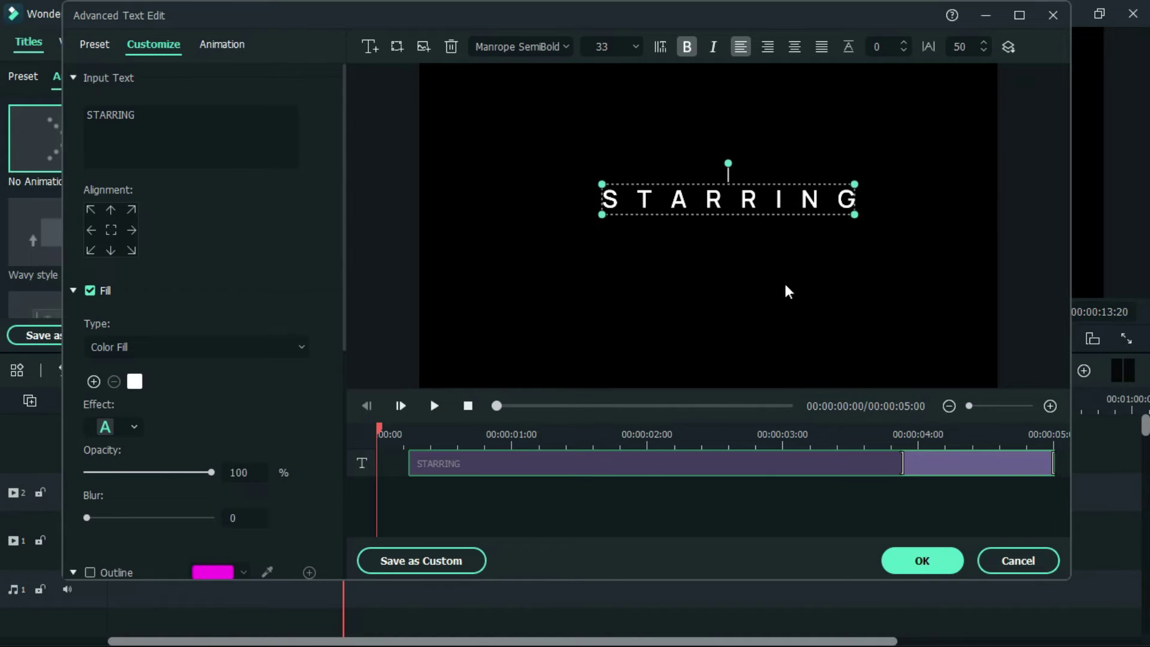
pyautogui.click(935, 570)
pyautogui.moveTo(390, 501); pyautogui.dragTo(96, 479)
pyautogui.moveTo(193, 491); pyautogui.dragTo(268, 494)
# Step: Stretch the STARRING text span back to the start in the advanced text editor
pyautogui.click(172, 399)
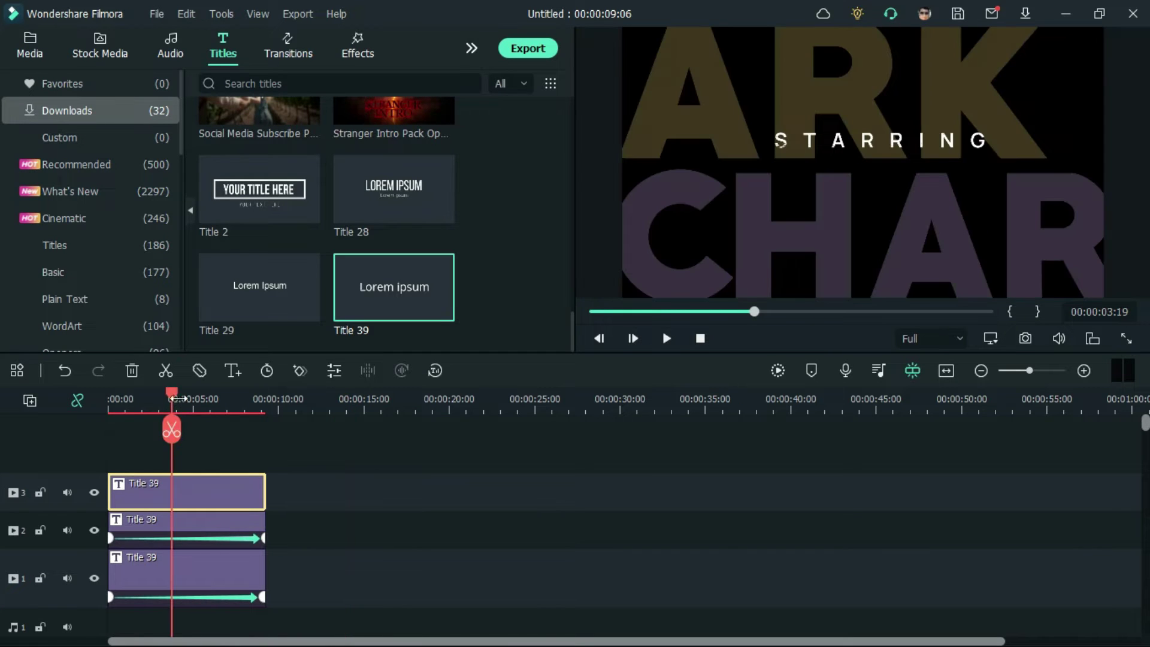
pyautogui.moveTo(173, 399); pyautogui.dragTo(41, 387)
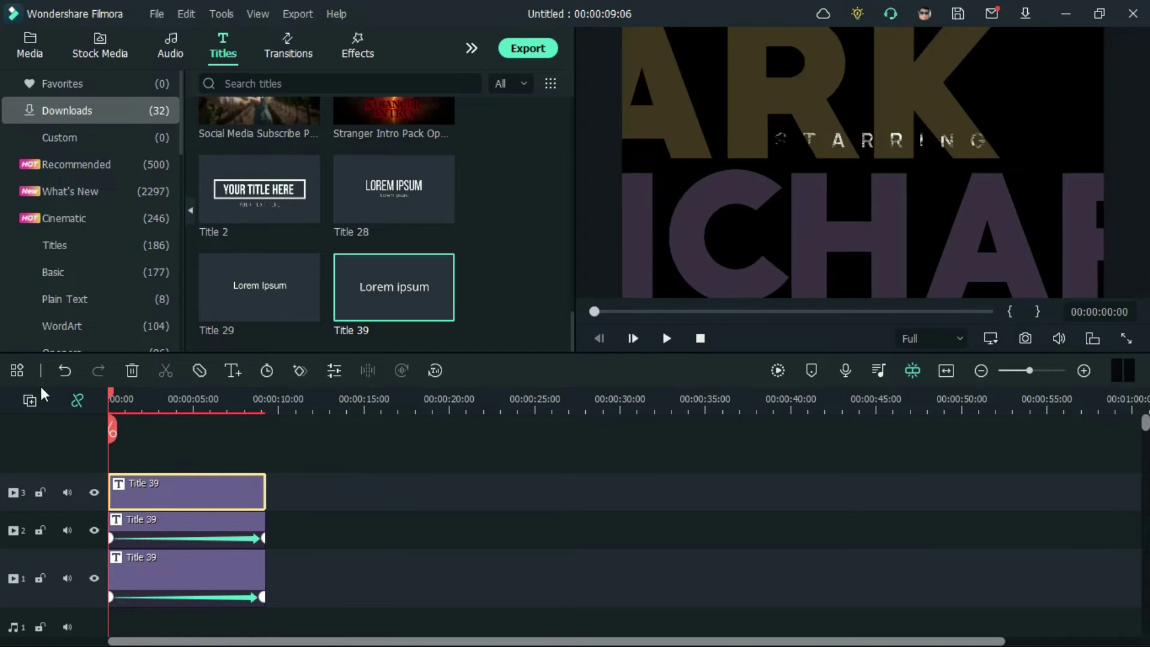
pyautogui.doubleClick(149, 484)
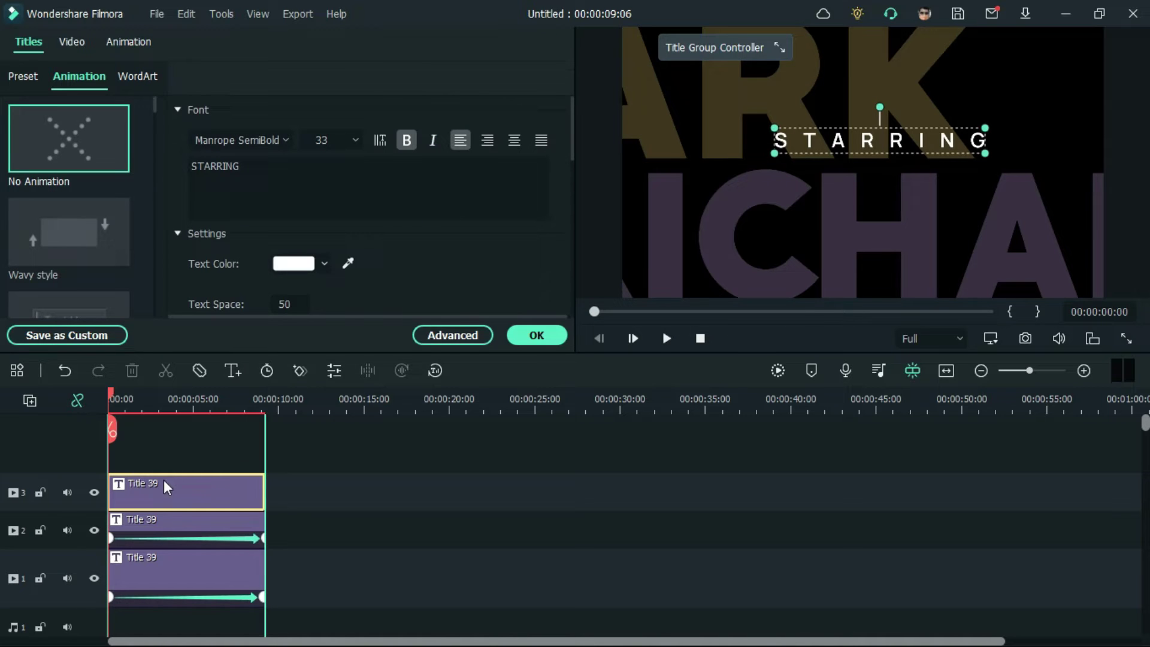
pyautogui.click(95, 135)
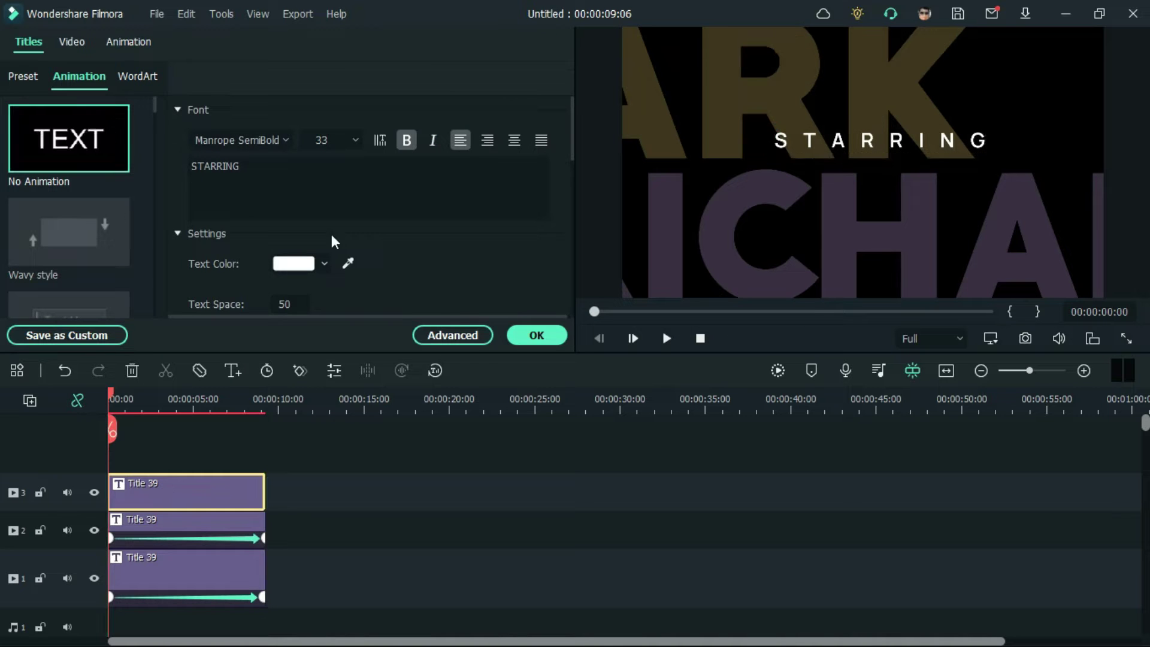
pyautogui.click(454, 335)
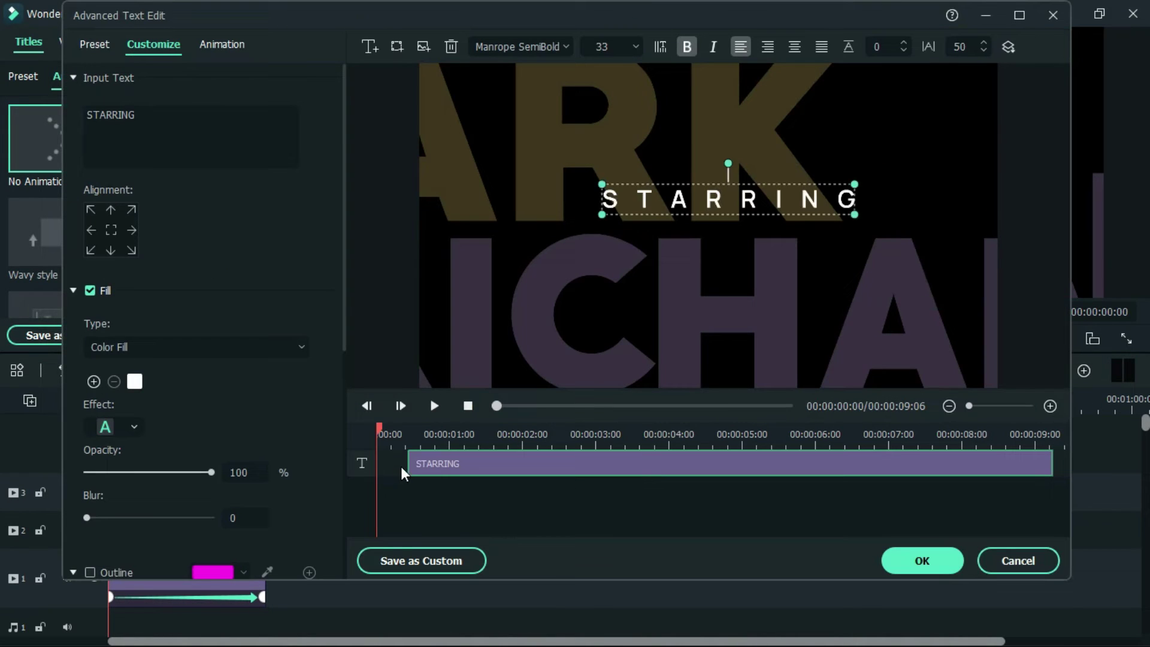
pyautogui.moveTo(408, 466); pyautogui.dragTo(347, 466)
pyautogui.click(917, 566)
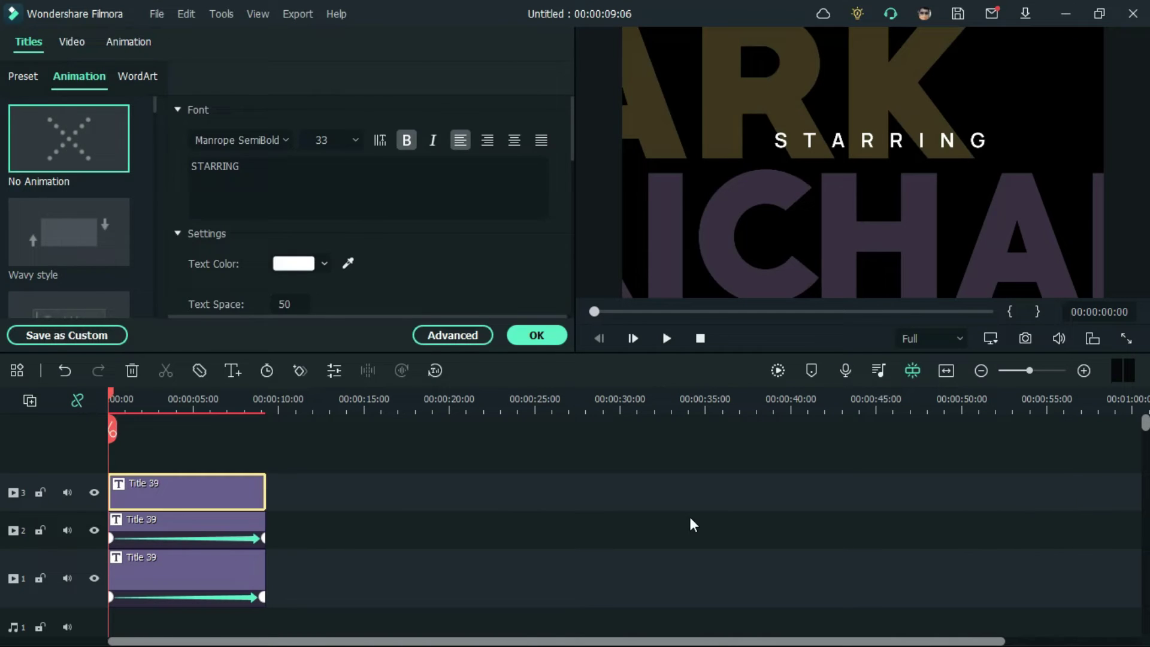
# Step: Drag STARRING onto the preview's centre guides between the two large names
pyautogui.click(899, 145)
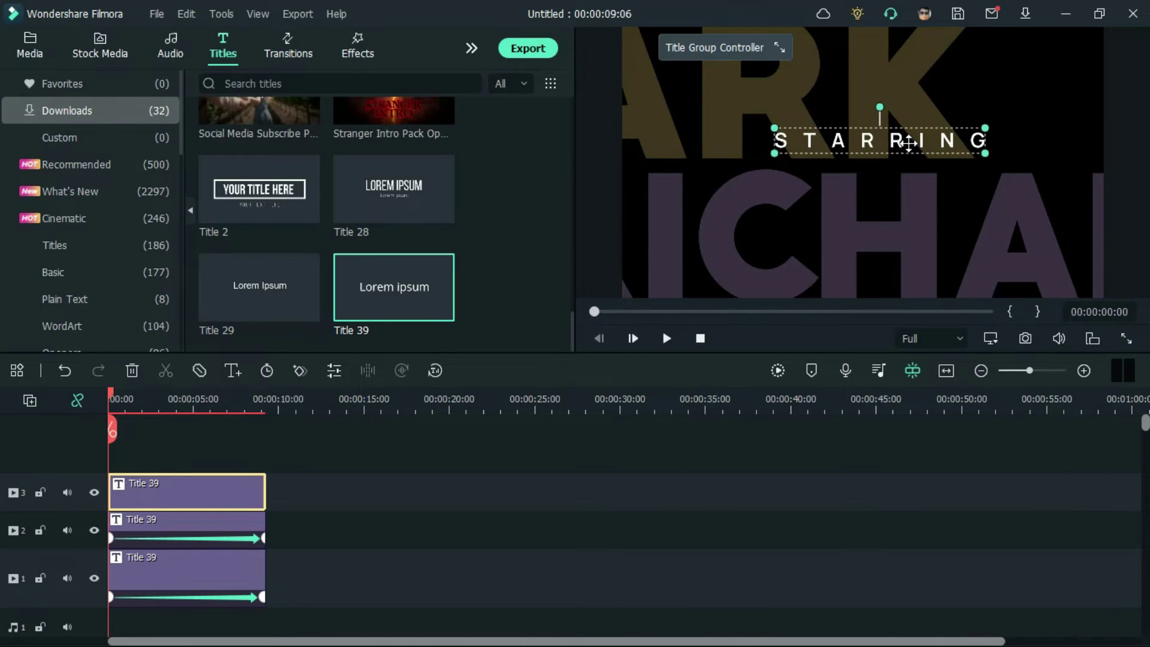
pyautogui.moveTo(908, 144)
pyautogui.mouseDown()
pyautogui.moveTo(891, 150)
pyautogui.moveTo(893, 167)
pyautogui.moveTo(893, 140)
pyautogui.mouseUp()
pyautogui.click(777, 499)
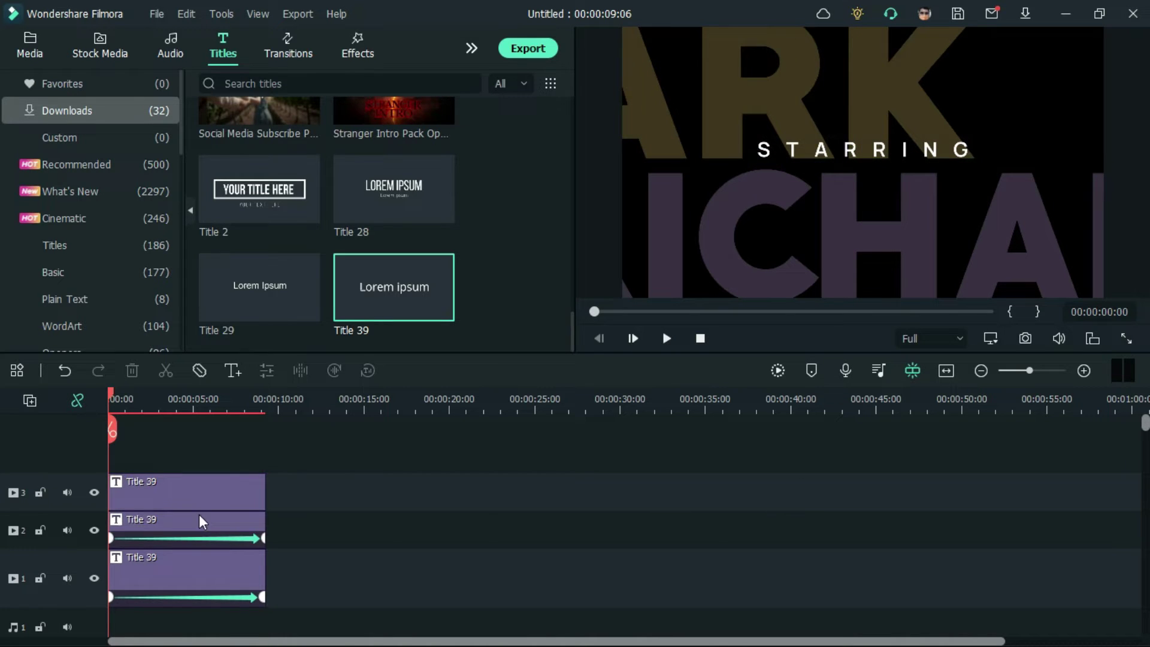
# Step: Copy the STARRING clip and paste it onto a fourth track starting at 0:00
pyautogui.rightClick(179, 489)
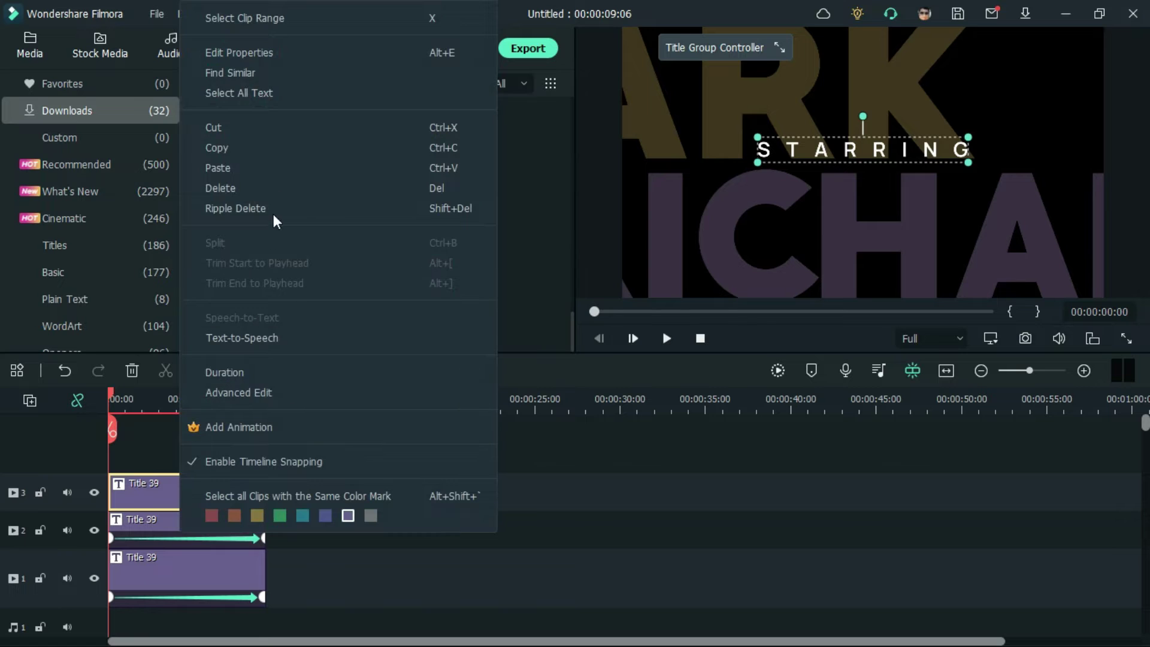
pyautogui.click(271, 148)
pyautogui.click(365, 415)
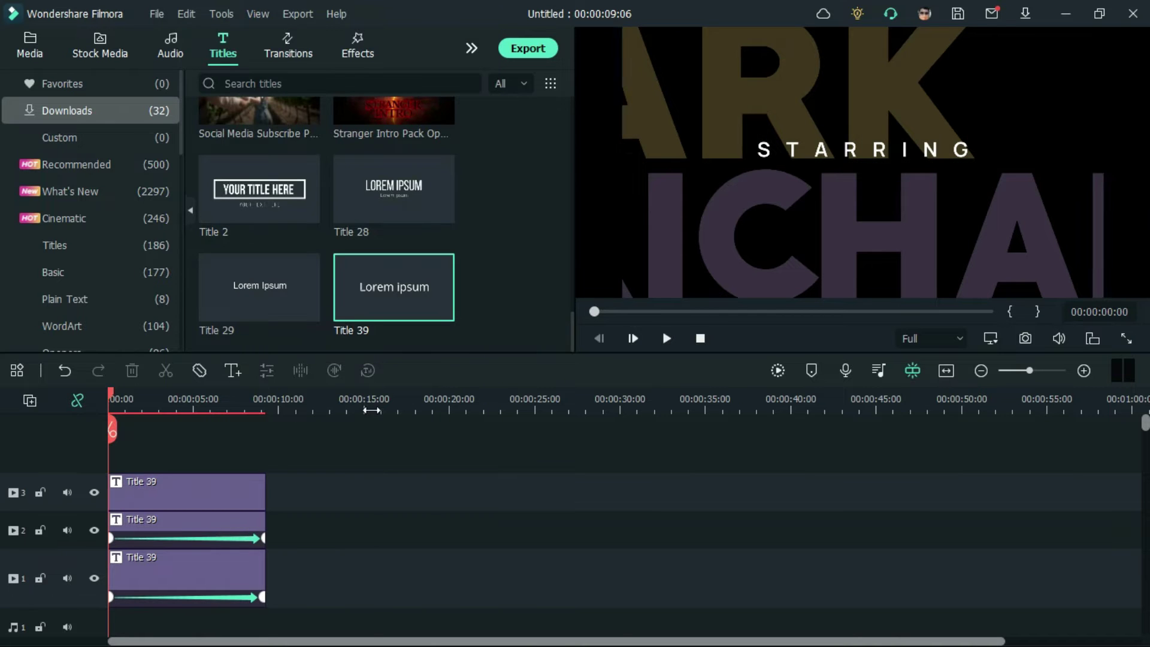
pyautogui.rightClick(426, 504)
pyautogui.click(469, 553)
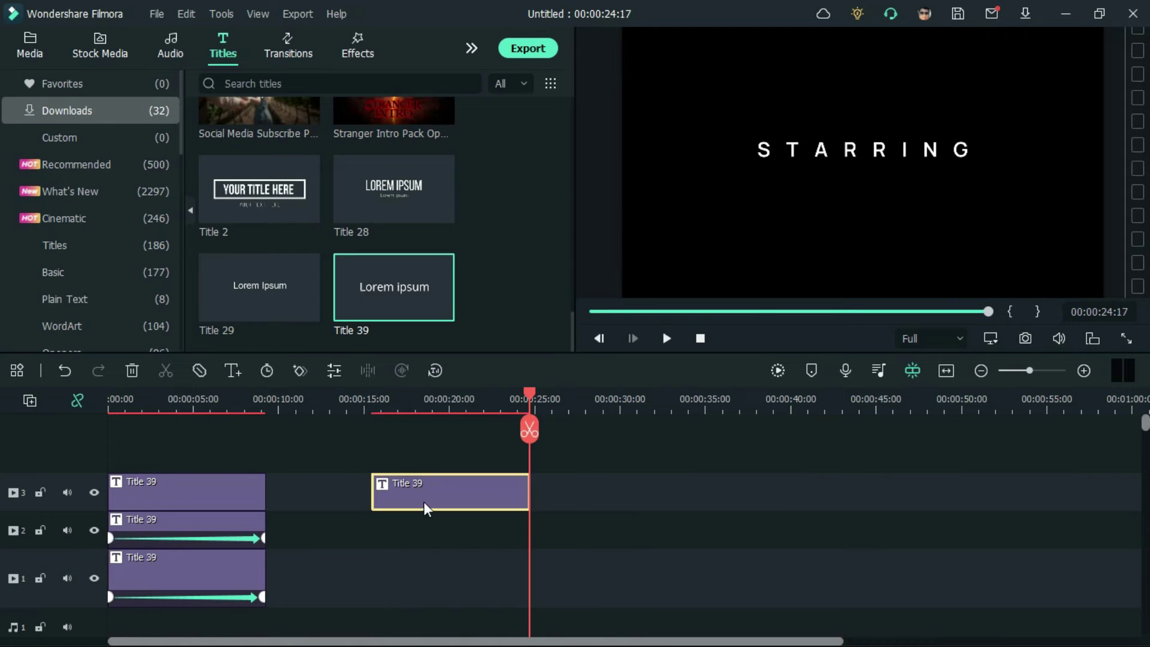
pyautogui.moveTo(423, 501); pyautogui.dragTo(186, 478)
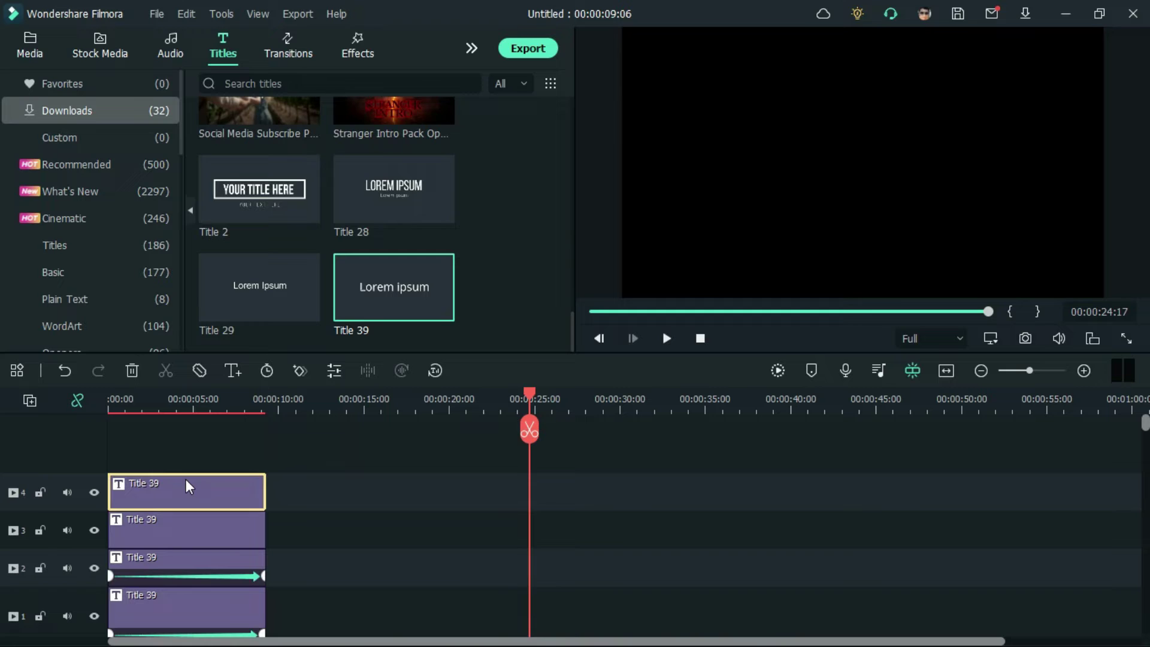
# Step: Move the copy just below STARRING and retype its text as the actor's full name
pyautogui.doubleClick(186, 479)
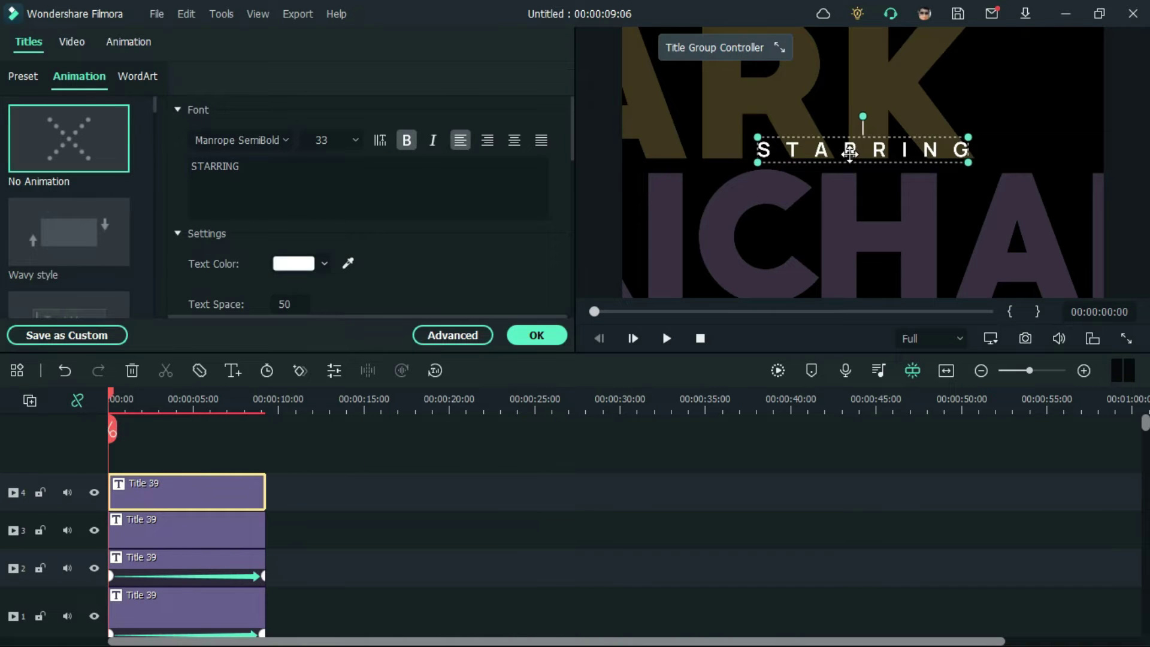
pyautogui.moveTo(855, 181); pyautogui.dragTo(855, 187)
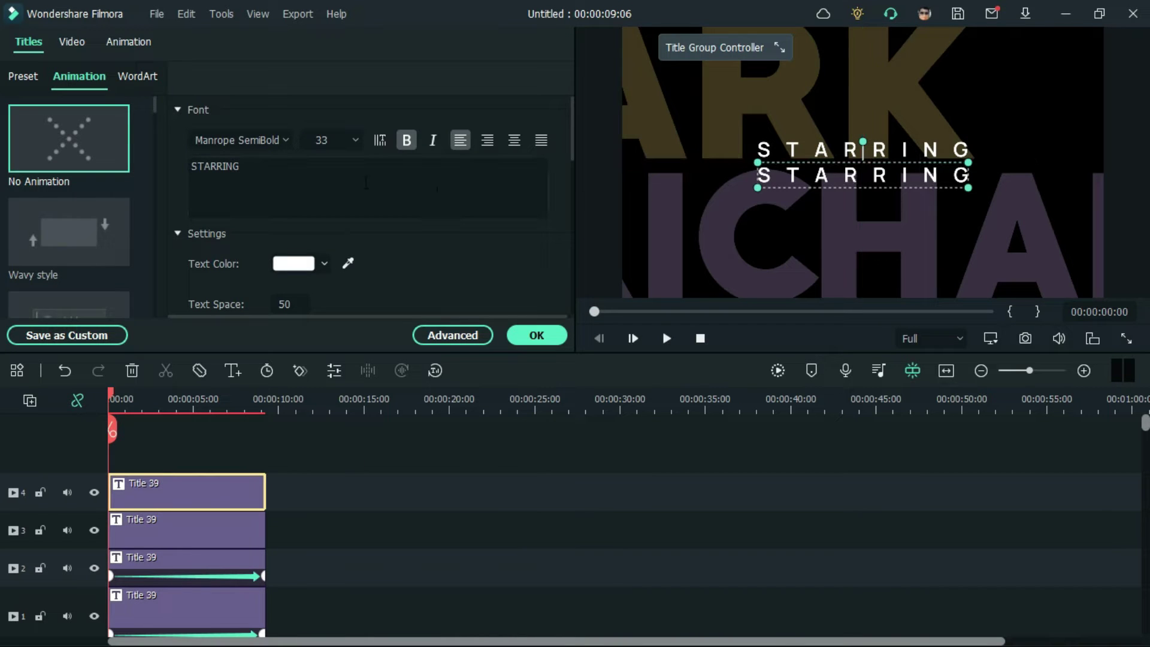
pyautogui.doubleClick(193, 163)
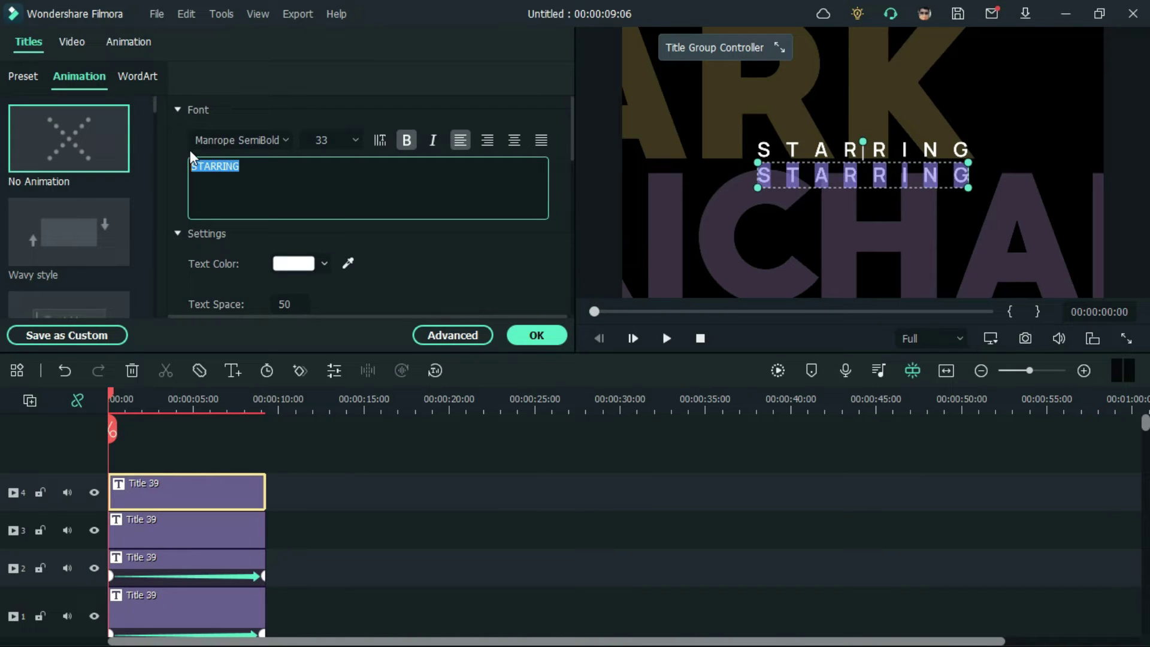
pyautogui.press('BackSpace')
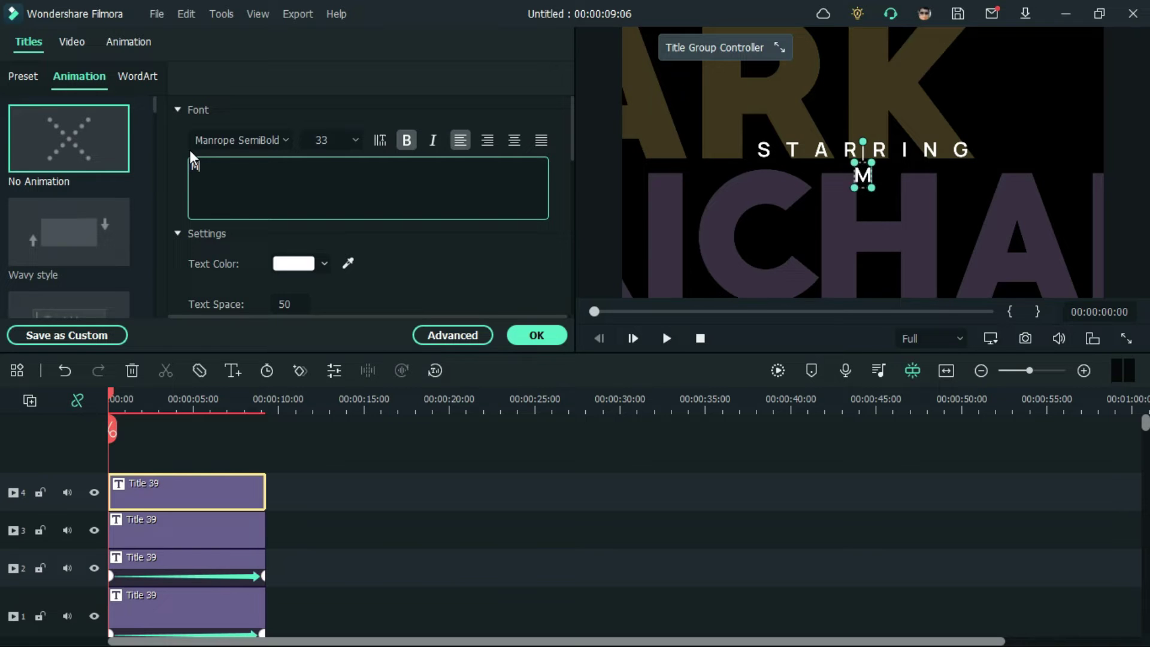
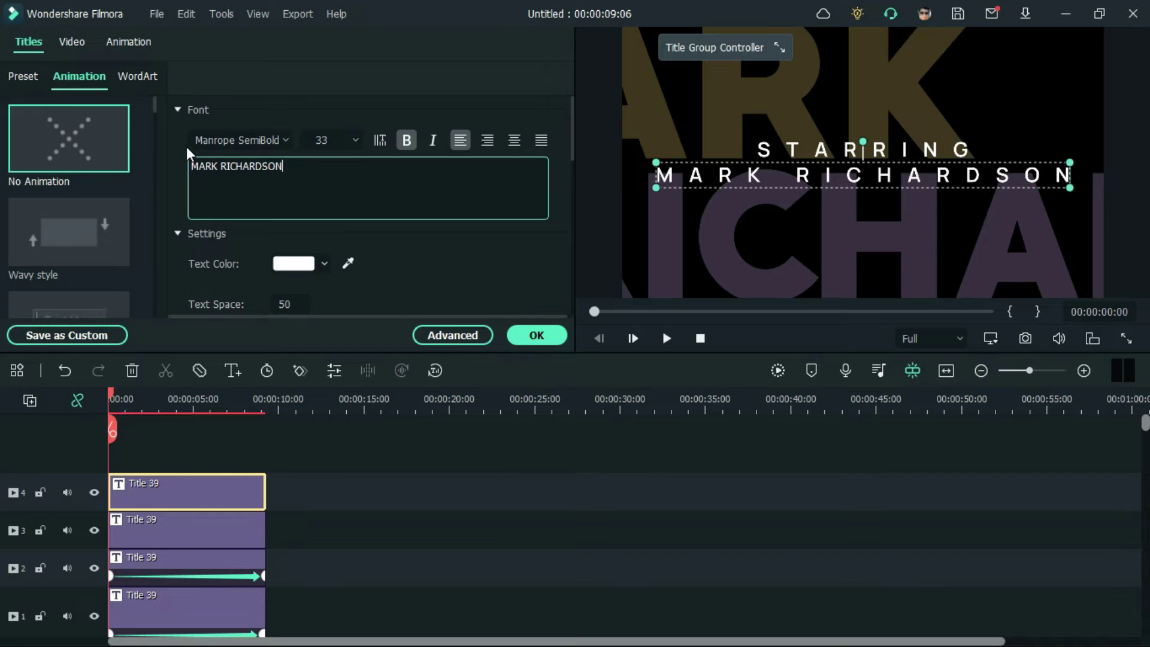
# Step: Set the name line's letter spacing to 39 and shrink STARRING to size 21 above it
pyautogui.click(431, 336)
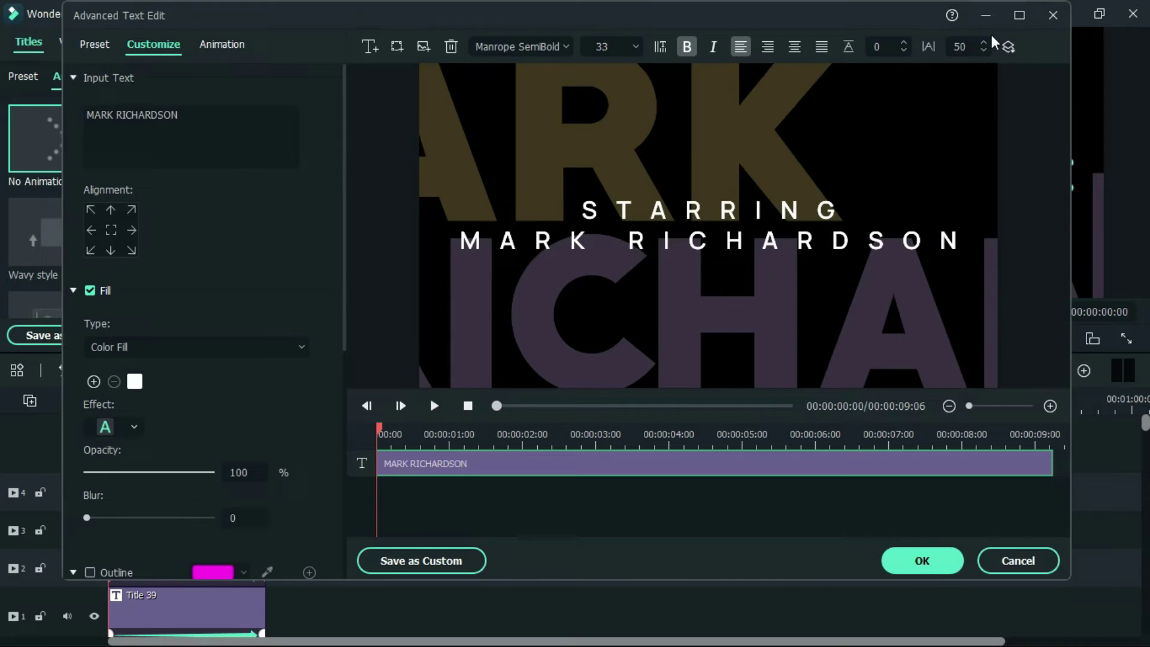
pyautogui.scroll(-9, 983, 48)
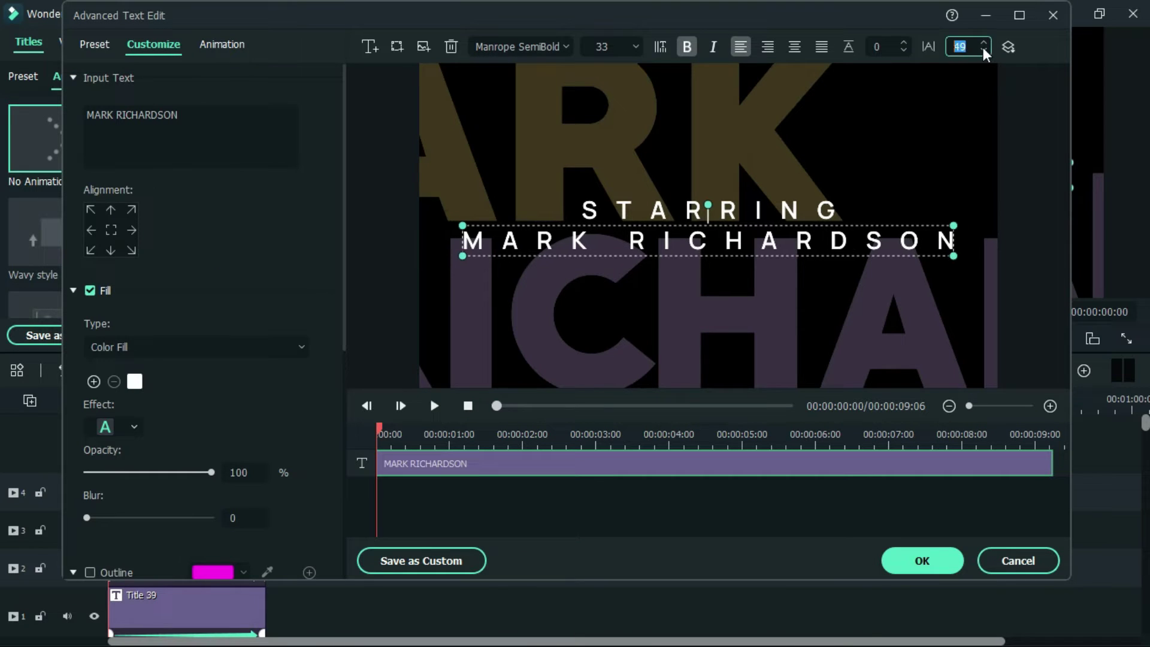
pyautogui.scroll(-2, 983, 48)
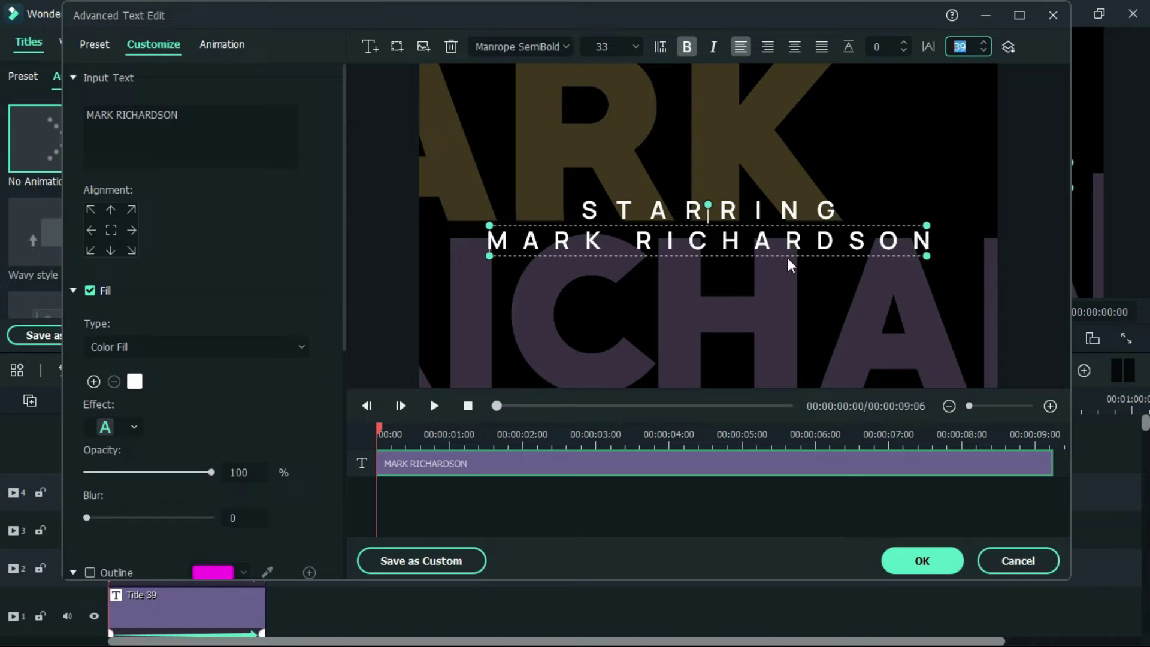
pyautogui.click(938, 395)
pyautogui.click(952, 563)
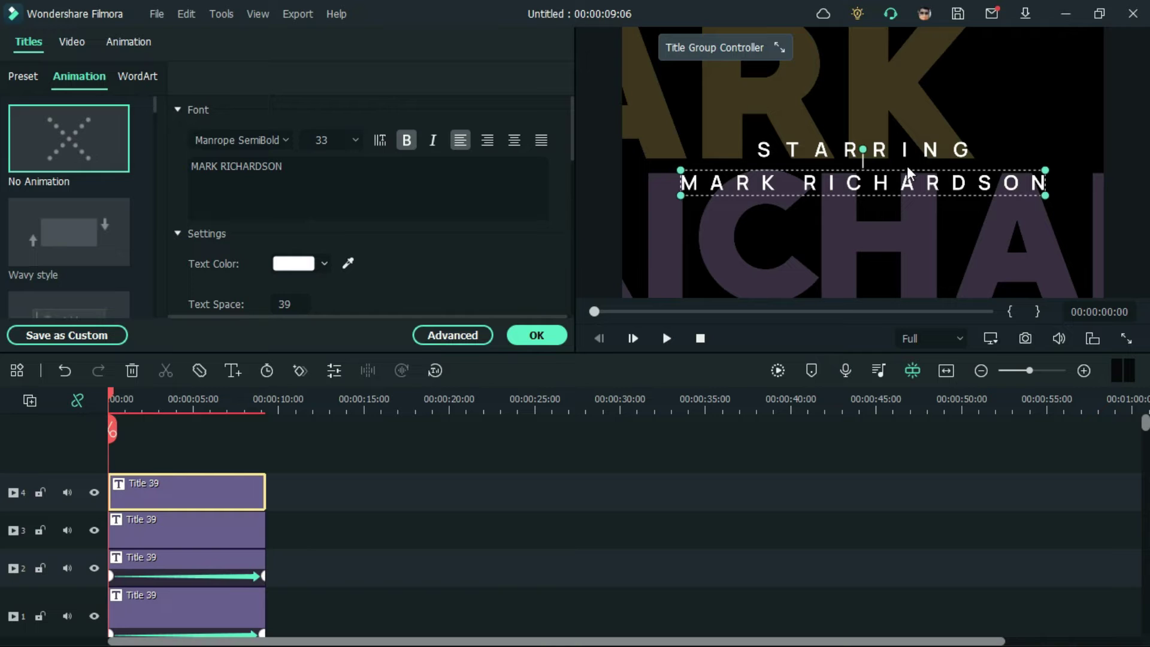
pyautogui.click(915, 150)
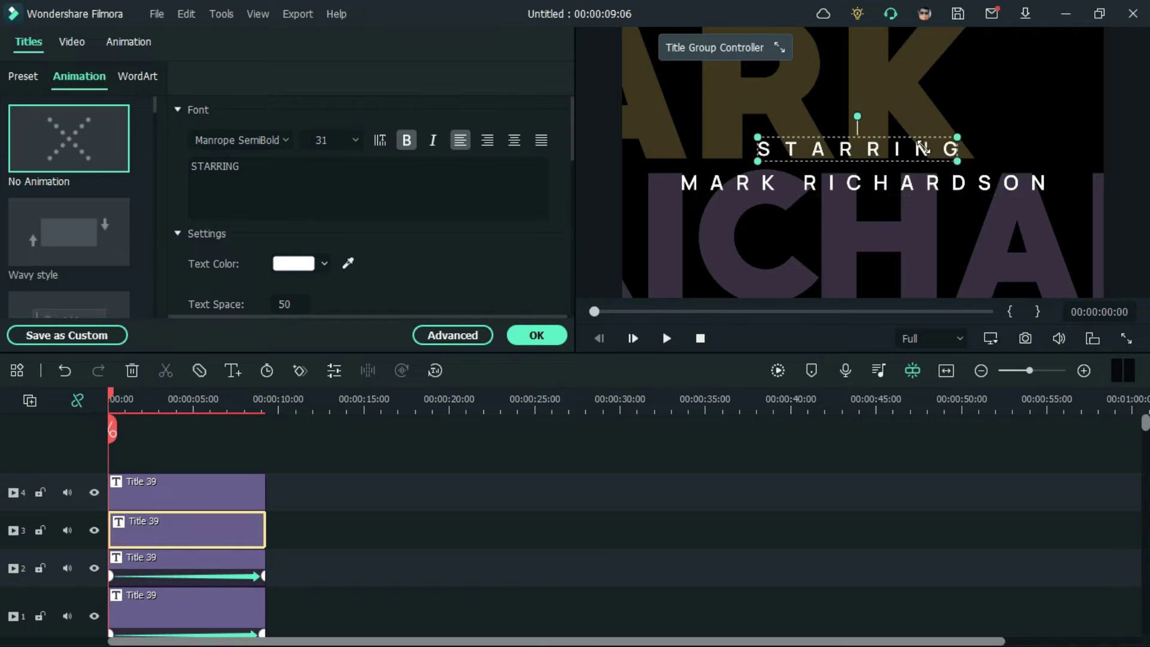
pyautogui.moveTo(958, 137); pyautogui.dragTo(881, 153)
# Step: Nudge the name line slightly up and paste copies of the two background name clips at 12:11
pyautogui.click(911, 520)
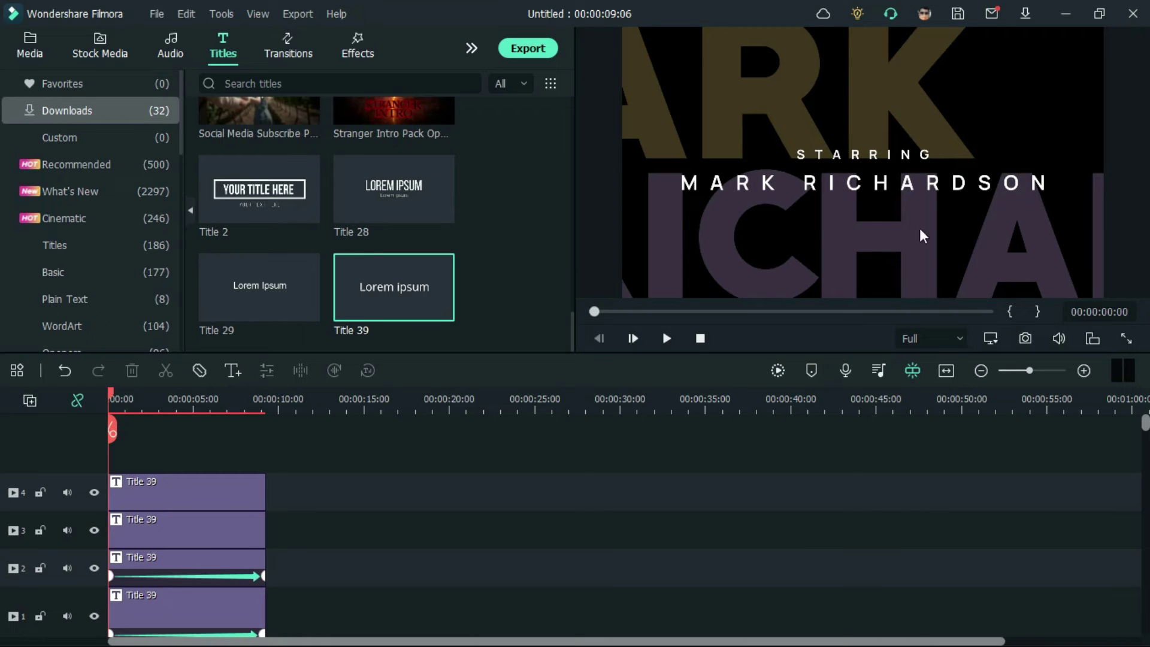
pyautogui.moveTo(922, 191)
pyautogui.mouseDown()
pyautogui.moveTo(926, 177)
pyautogui.moveTo(929, 186)
pyautogui.mouseUp()
pyautogui.moveTo(314, 505); pyautogui.dragTo(251, 575)
pyautogui.click(320, 408)
pyautogui.rightClick(359, 515)
pyautogui.click(407, 113)
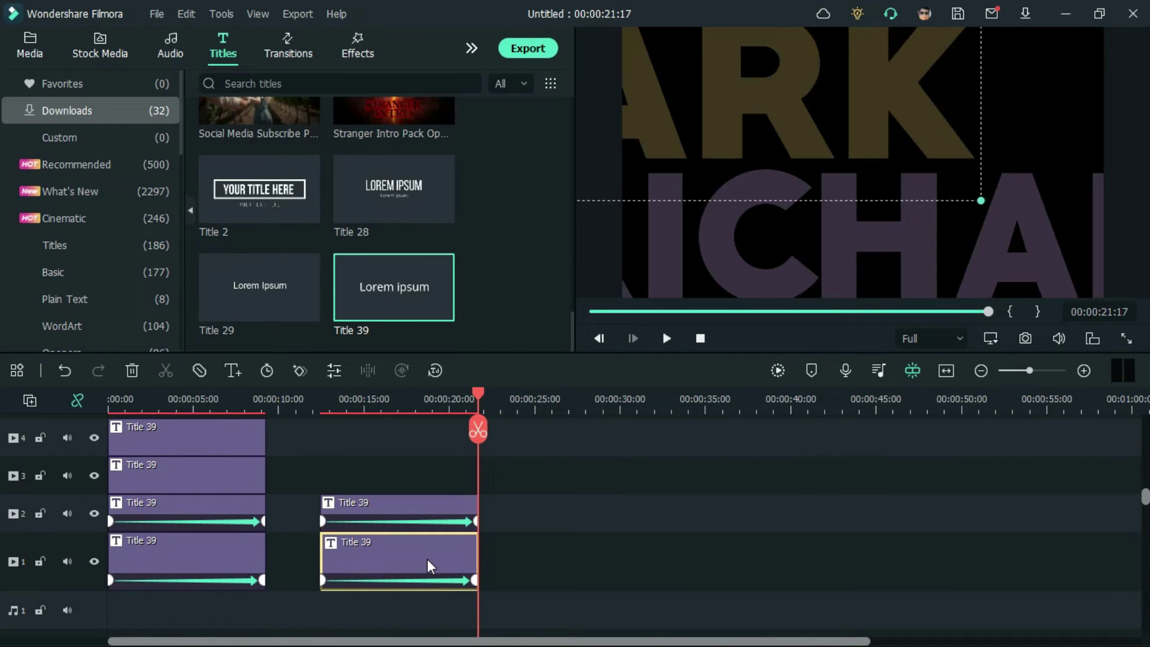
# Step: Retype the pasted background titles with the second person's first name and surname
pyautogui.doubleClick(426, 558)
pyautogui.write('H')
pyautogui.press('BackSpace')
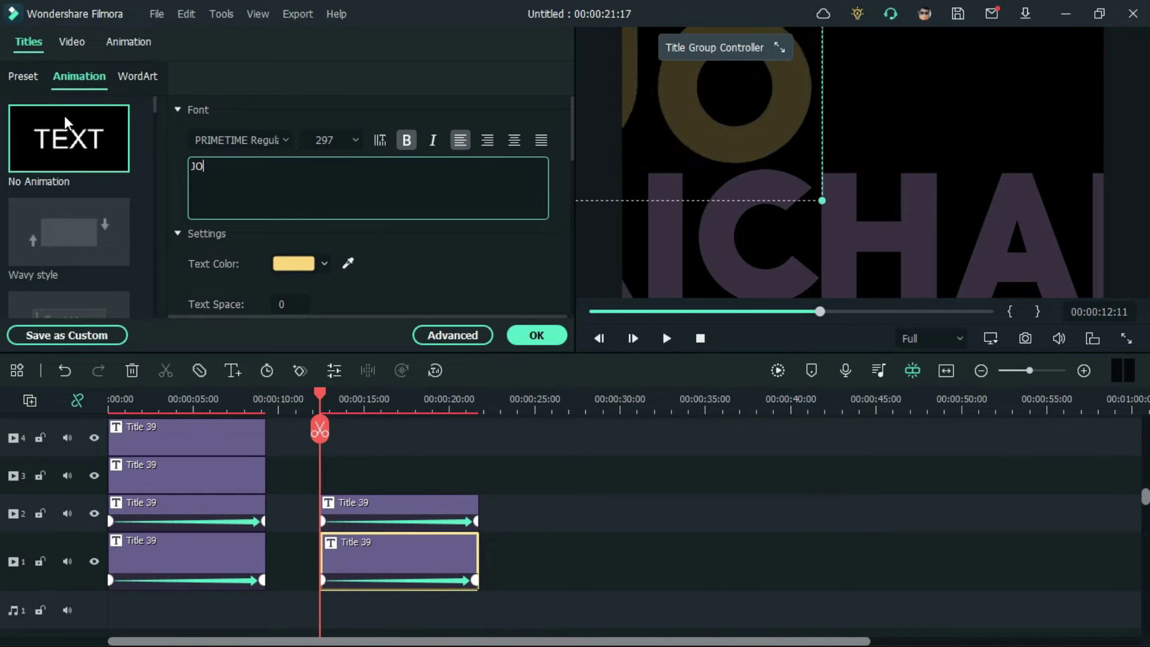
pyautogui.click(407, 509)
pyautogui.press('BackSpace')
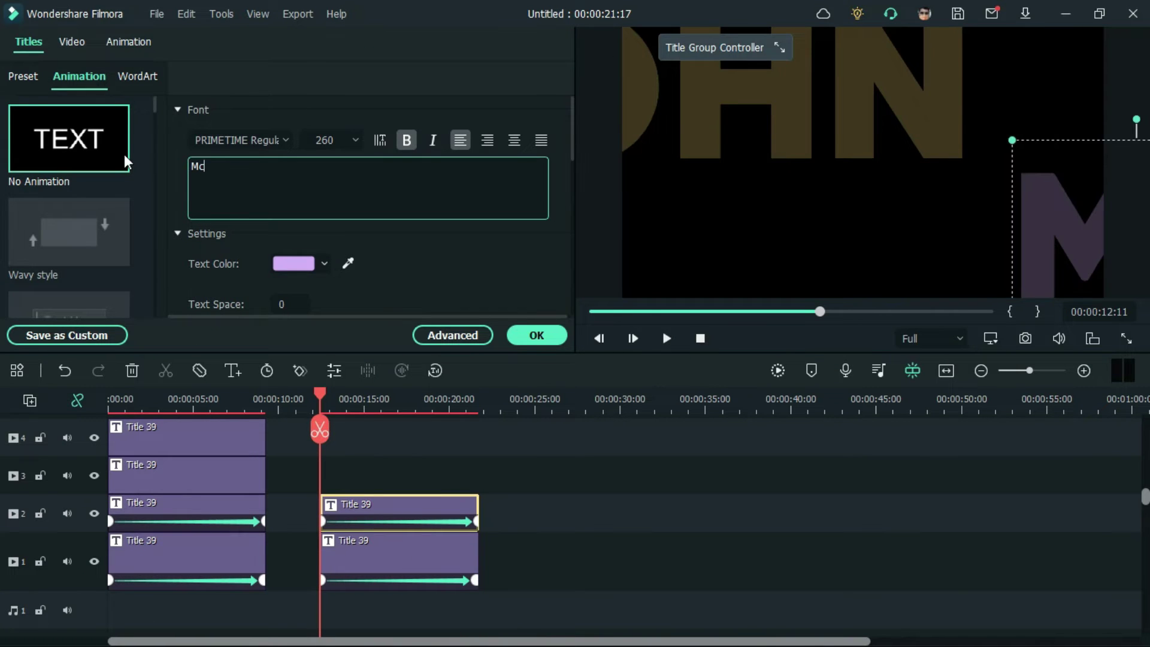
pyautogui.click(630, 543)
# Step: Give the first-name background title a teal fill colour
pyautogui.click(863, 96)
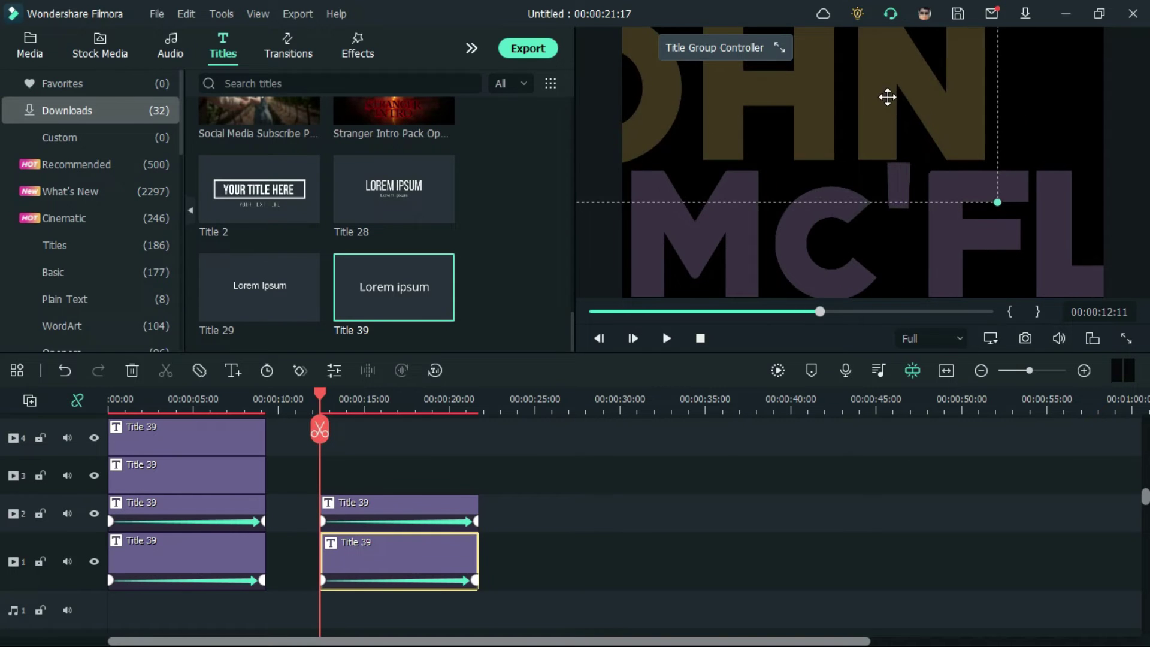
pyautogui.click(996, 236)
pyautogui.doubleClick(455, 557)
pyautogui.click(452, 335)
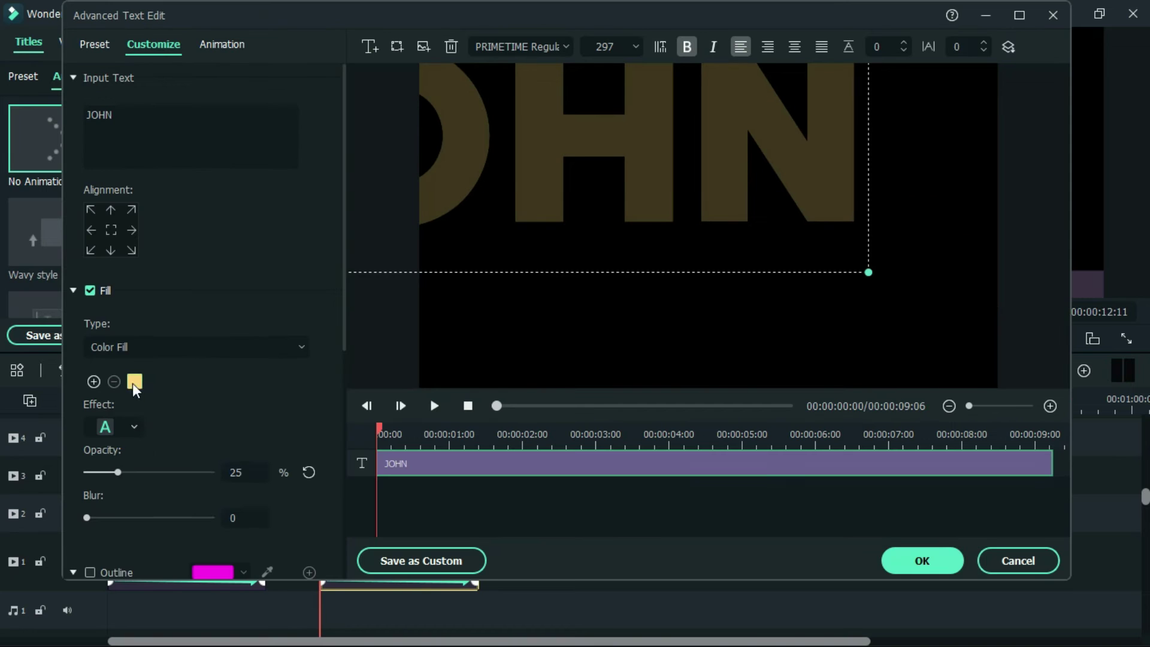
pyautogui.click(132, 380)
pyautogui.click(134, 360)
pyautogui.click(331, 595)
pyautogui.click(919, 559)
# Step: Give the surname background title a dark blue fill colour
pyautogui.click(394, 504)
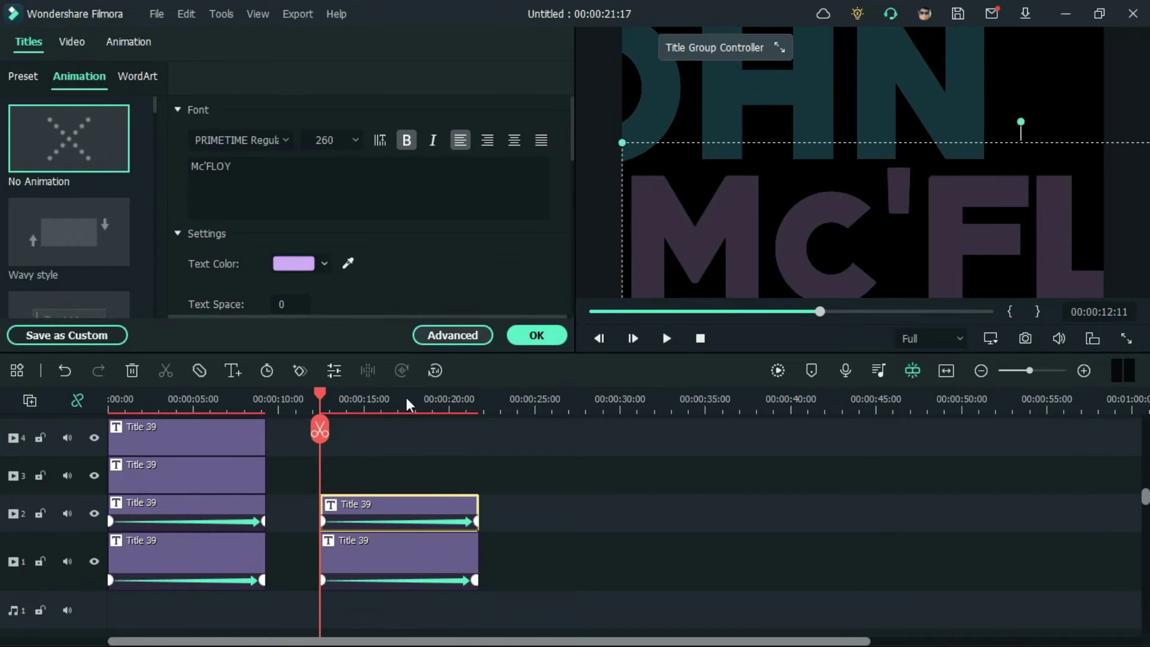
pyautogui.click(452, 335)
pyautogui.click(132, 380)
pyautogui.click(170, 498)
pyautogui.moveTo(372, 380); pyautogui.dragTo(288, 336)
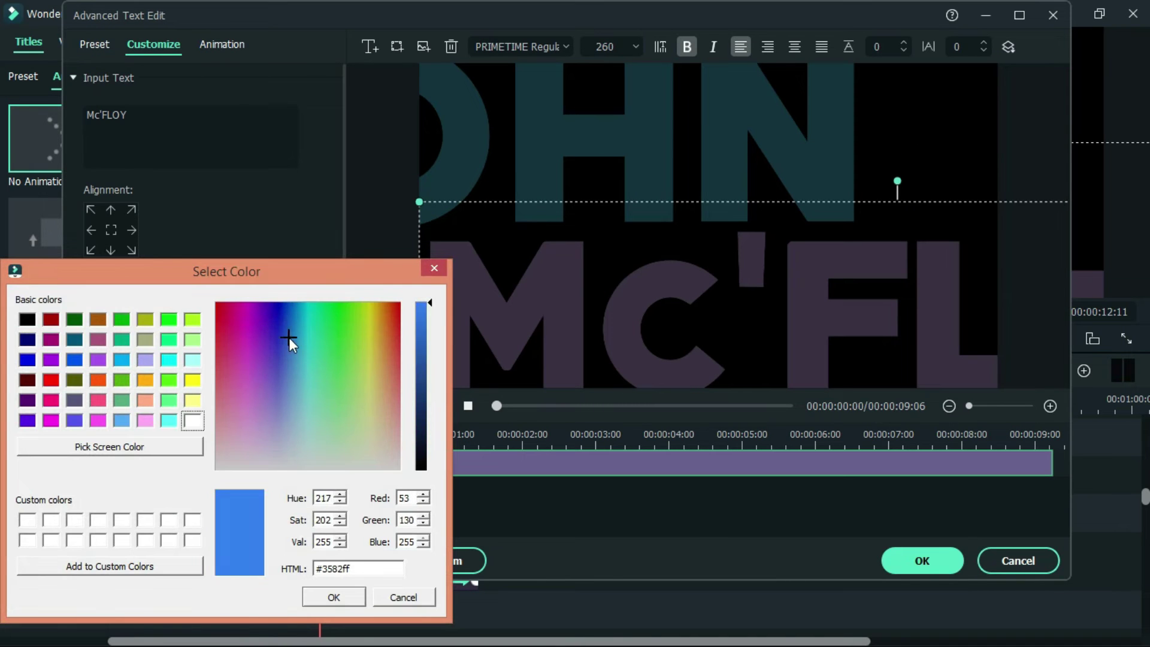
pyautogui.click(347, 594)
pyautogui.click(922, 560)
# Step: Play the intro back from the start of the timeline
pyautogui.click(376, 461)
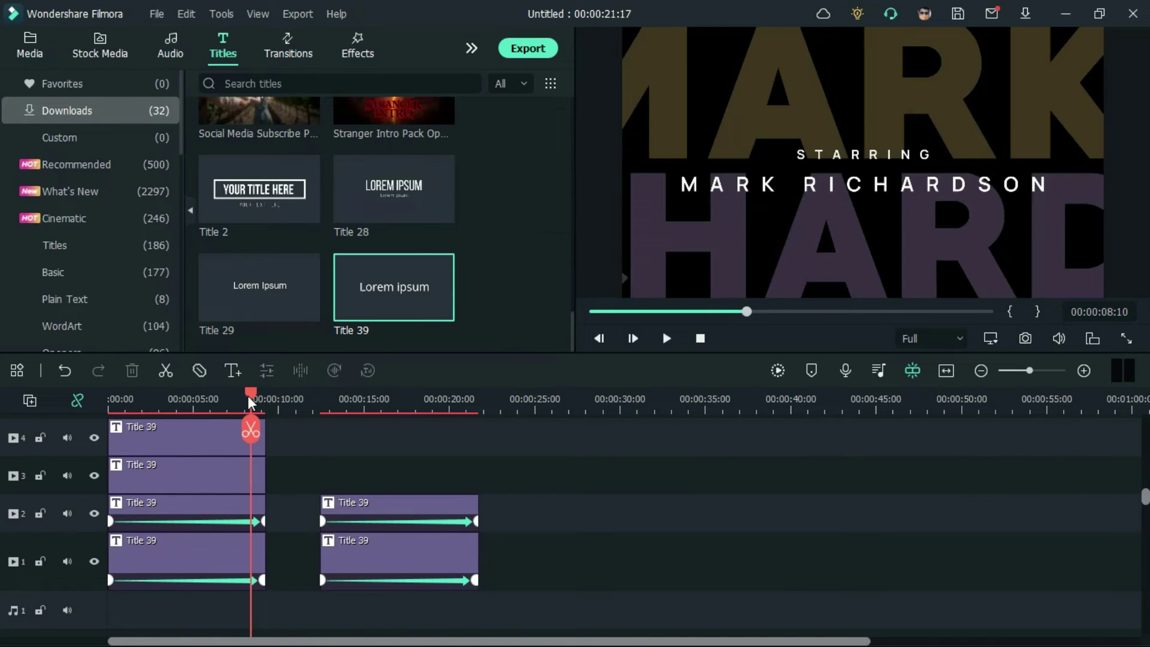
pyautogui.press('Home')
pyautogui.press('space')
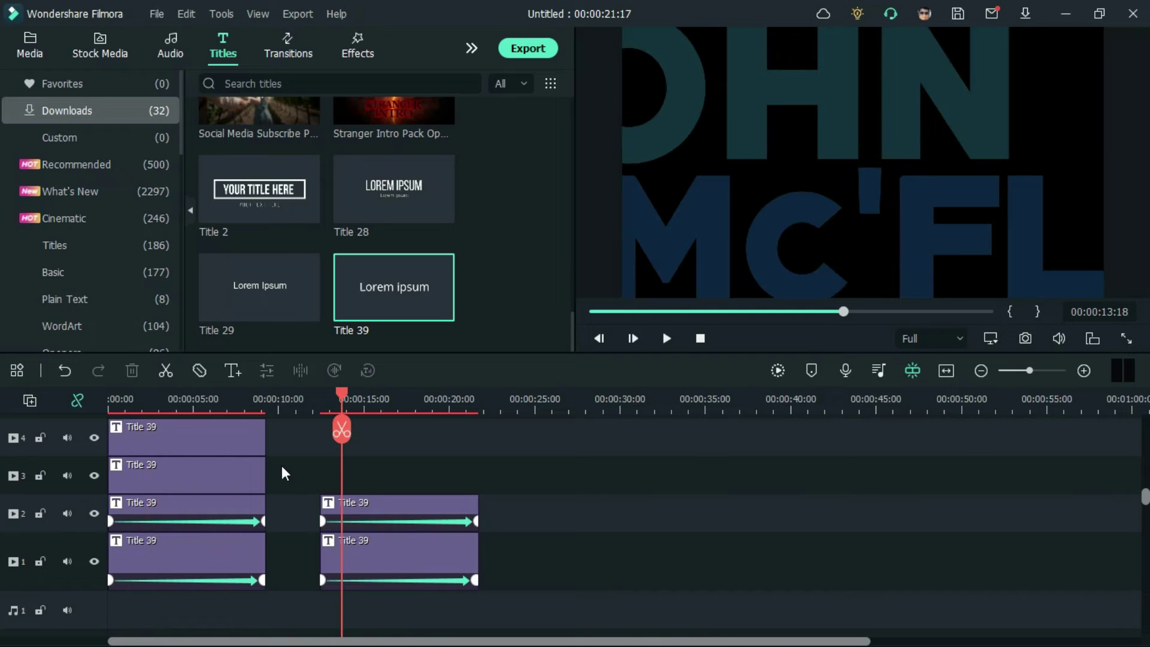
# Step: Copy the two credit-line clips and place the copies at about 12–20 seconds
pyautogui.moveTo(282, 466); pyautogui.dragTo(252, 443)
pyautogui.rightClick(253, 443)
pyautogui.click(288, 92)
pyautogui.hotkey('ctrl', 'v')
pyautogui.moveTo(587, 485); pyautogui.dragTo(390, 485)
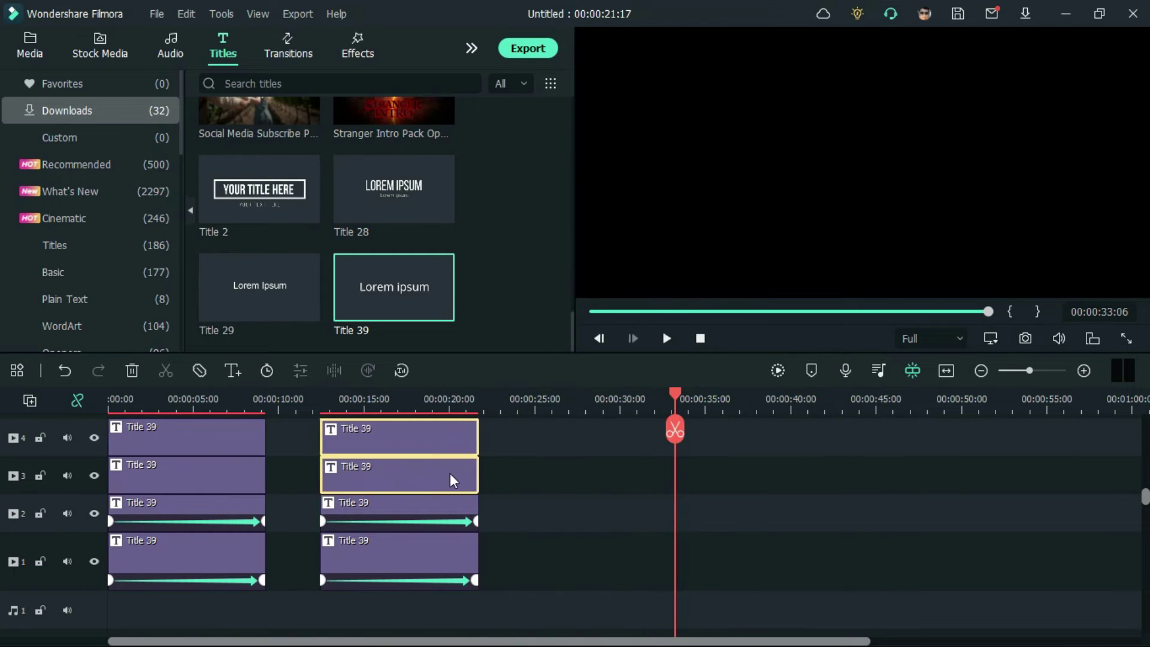
# Step: Retype the copied credits as PRODUCED BY and the producer's name
pyautogui.doubleClick(389, 476)
pyautogui.write('PRODUCED BY')
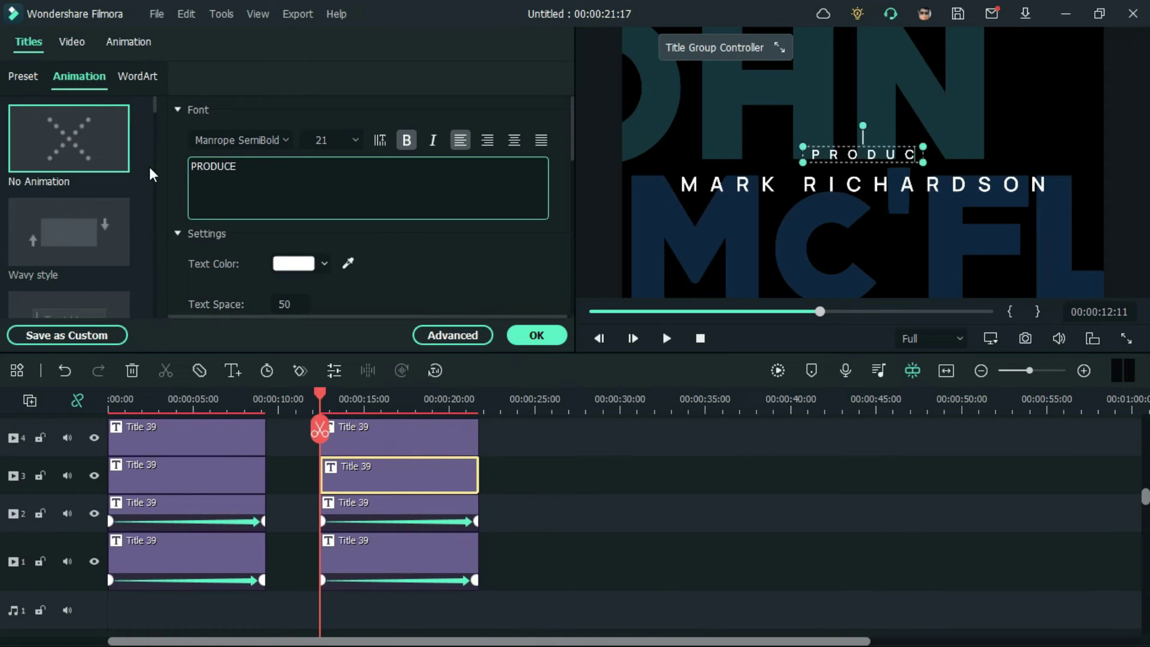
pyautogui.doubleClick(376, 444)
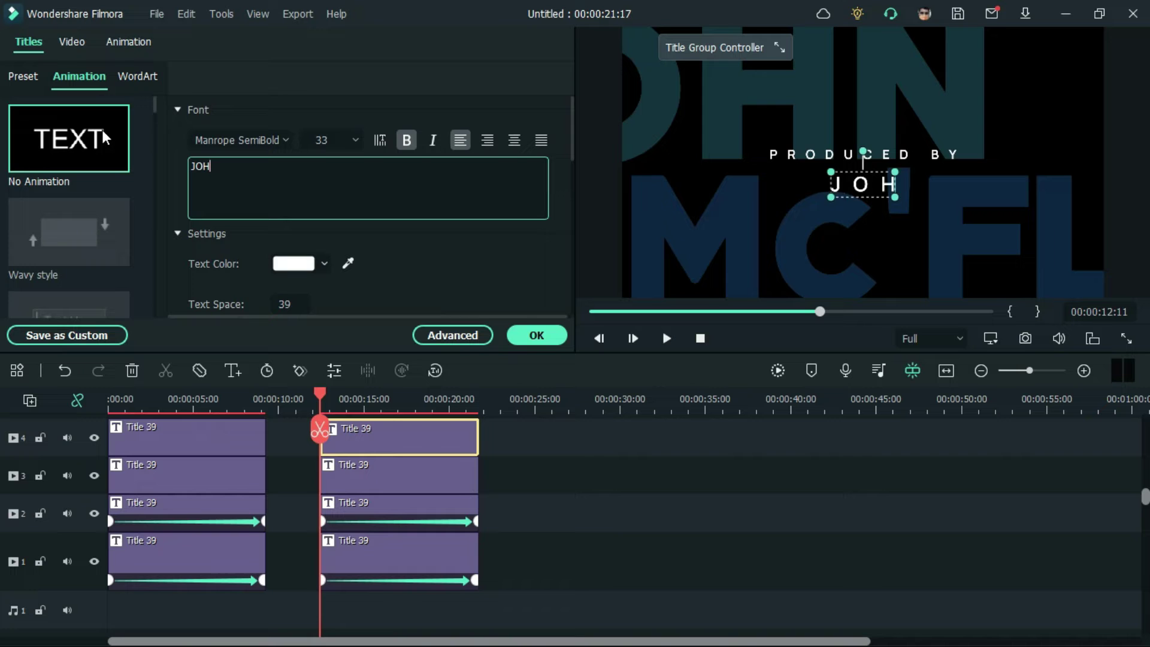
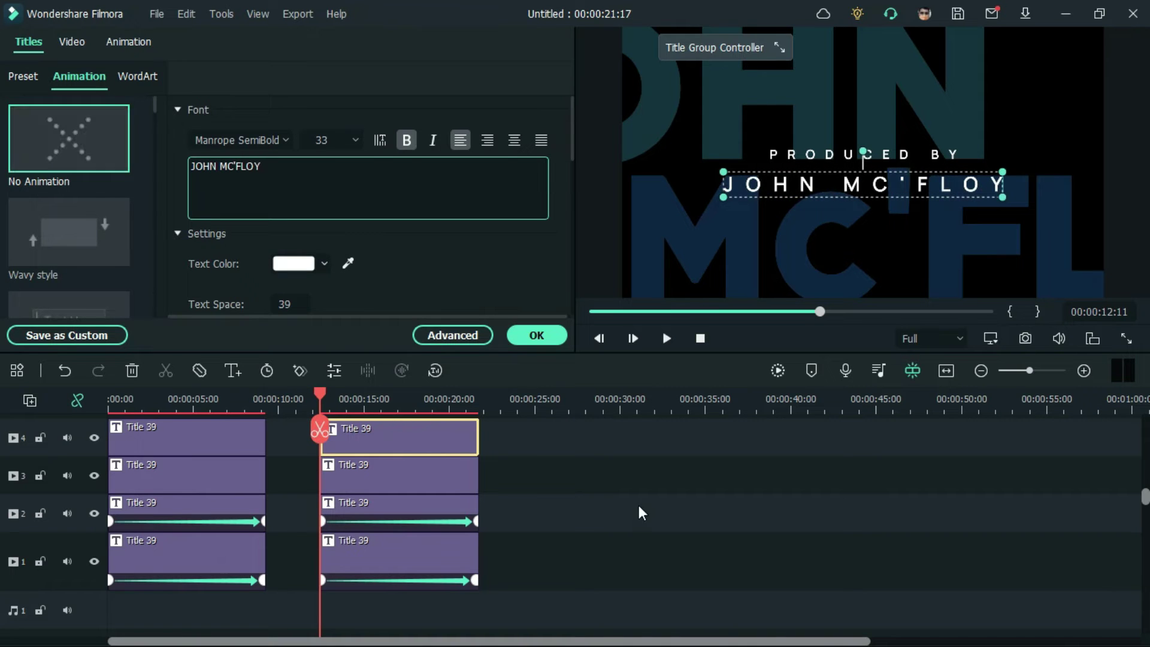
pyautogui.click(639, 511)
pyautogui.moveTo(537, 433); pyautogui.dragTo(360, 560)
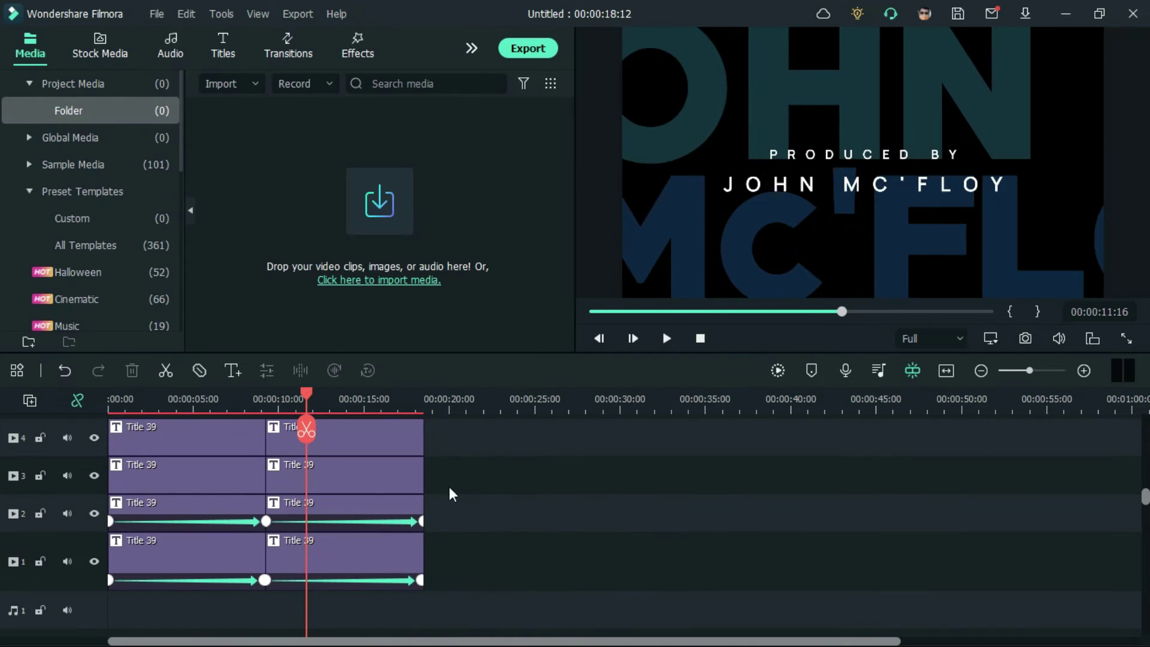
# Step: Paste the four title clips at 22:18 and retype the background words as BINGEO and STUDIO
pyautogui.click(495, 400)
pyautogui.rightClick(578, 431)
pyautogui.click(617, 113)
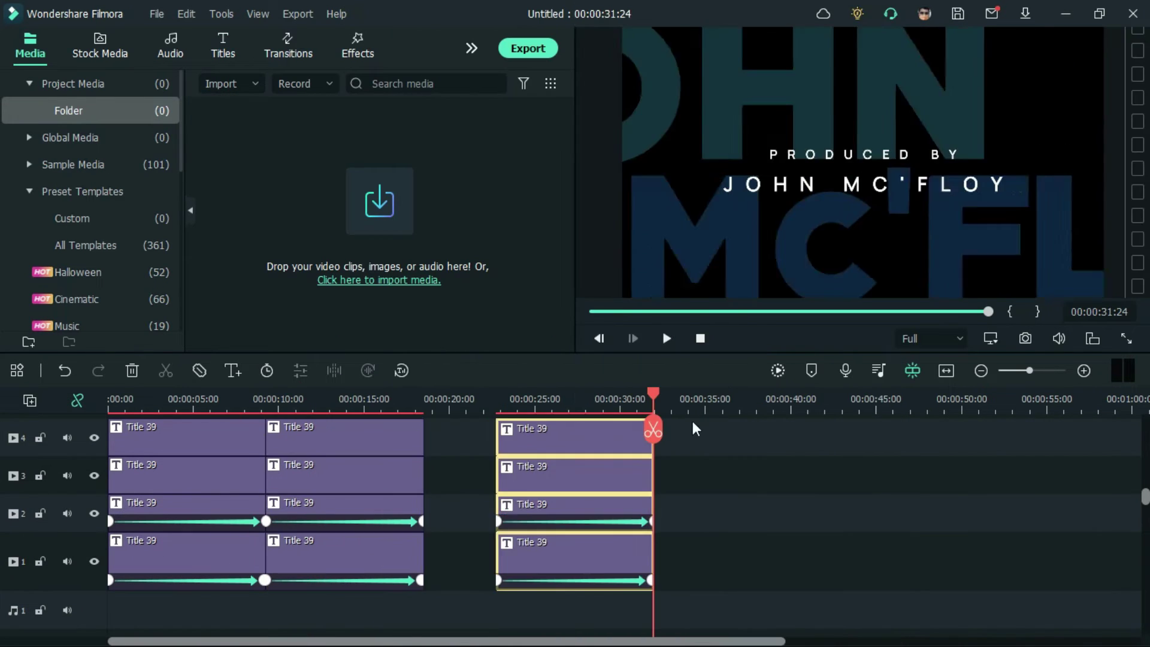
pyautogui.doubleClick(616, 547)
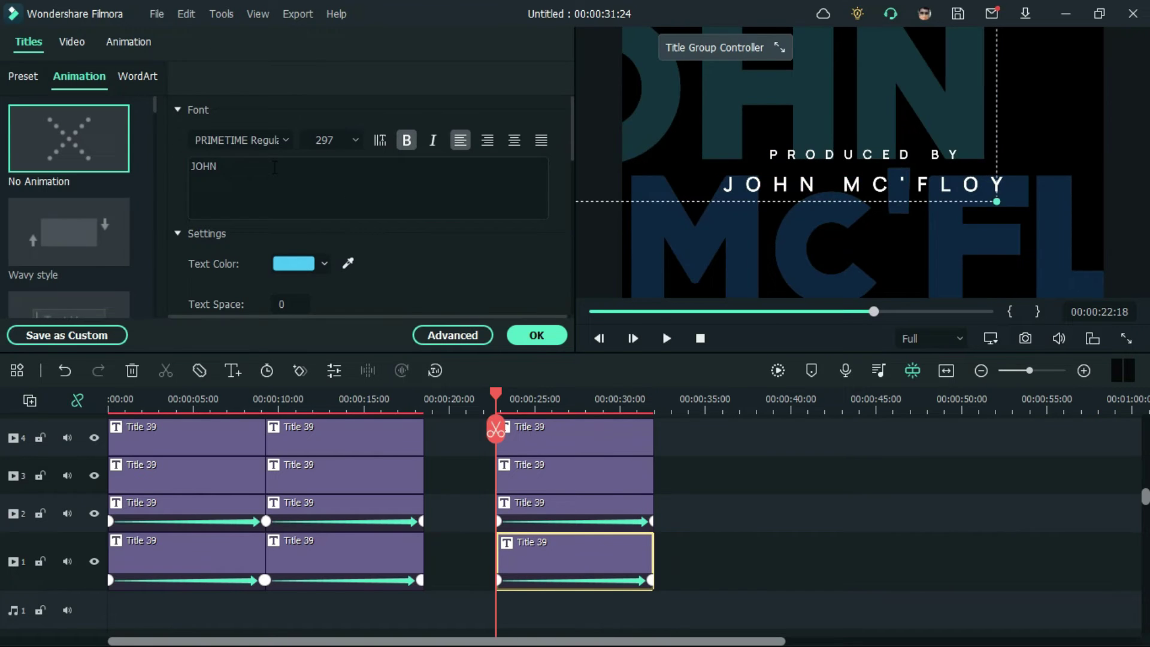
pyautogui.write('BINGEO')
pyautogui.hotkey('ctrl', 'a')
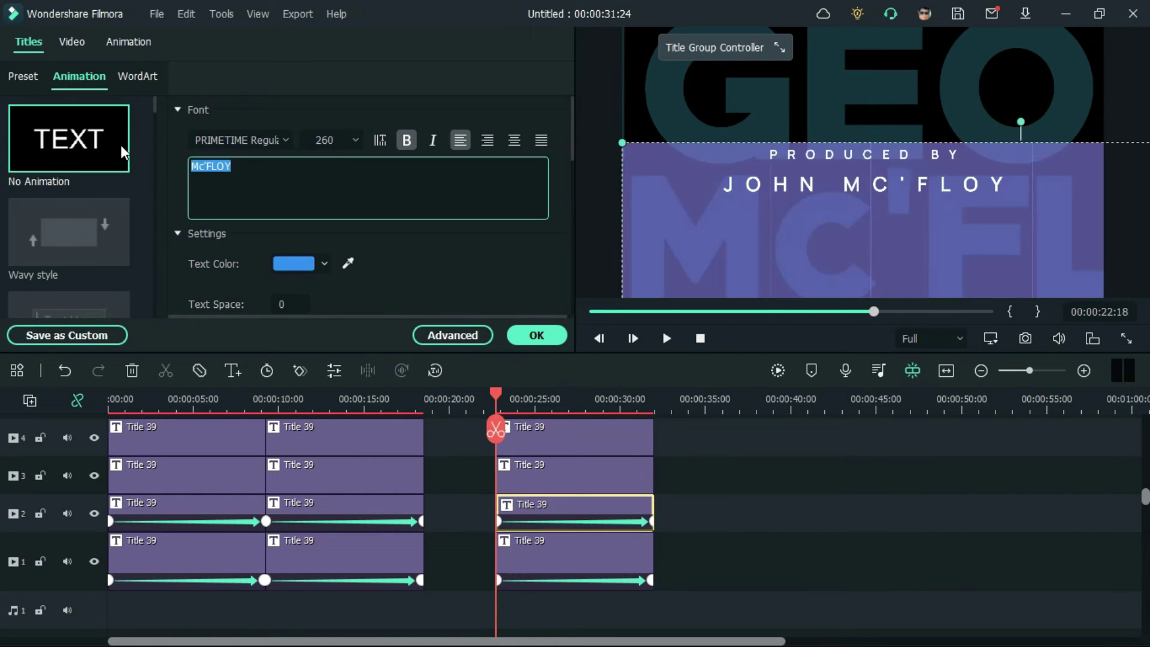
pyautogui.write('STUDIOS')
# Step: Change the credit to EDITED BY, clear the old name, and butt the block against the second
pyautogui.click(577, 477)
pyautogui.doubleClick(198, 162)
pyautogui.write('E')
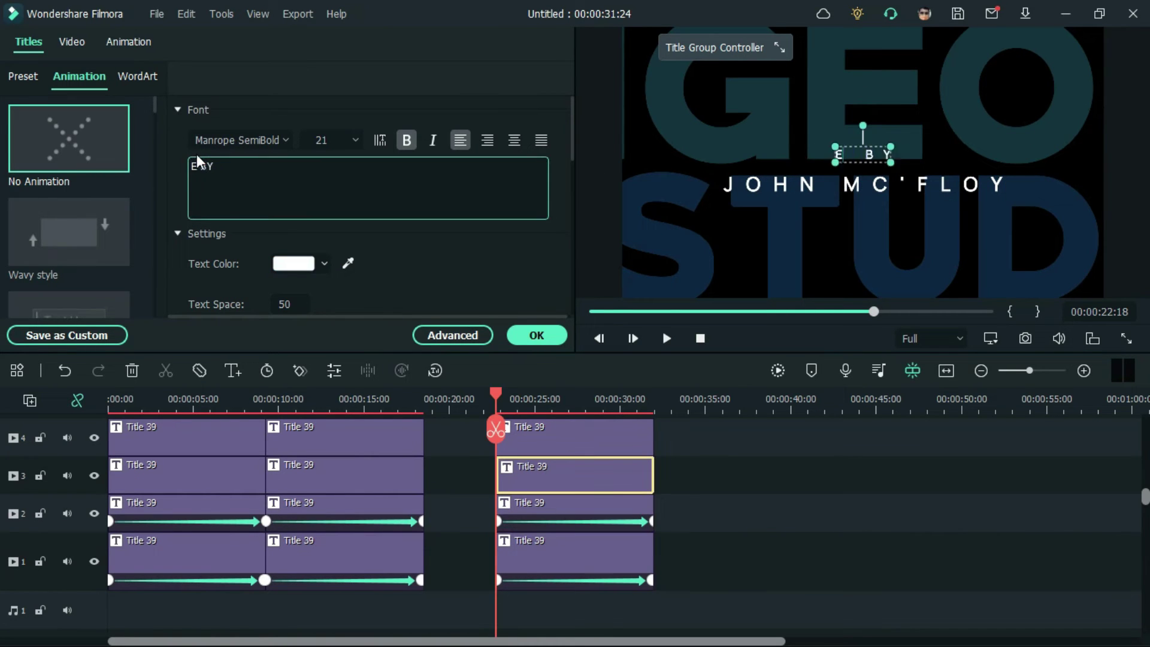
pyautogui.write('DITED')
pyautogui.click(575, 437)
pyautogui.hotkey('ctrl', 'a')
pyautogui.press('BackSpace')
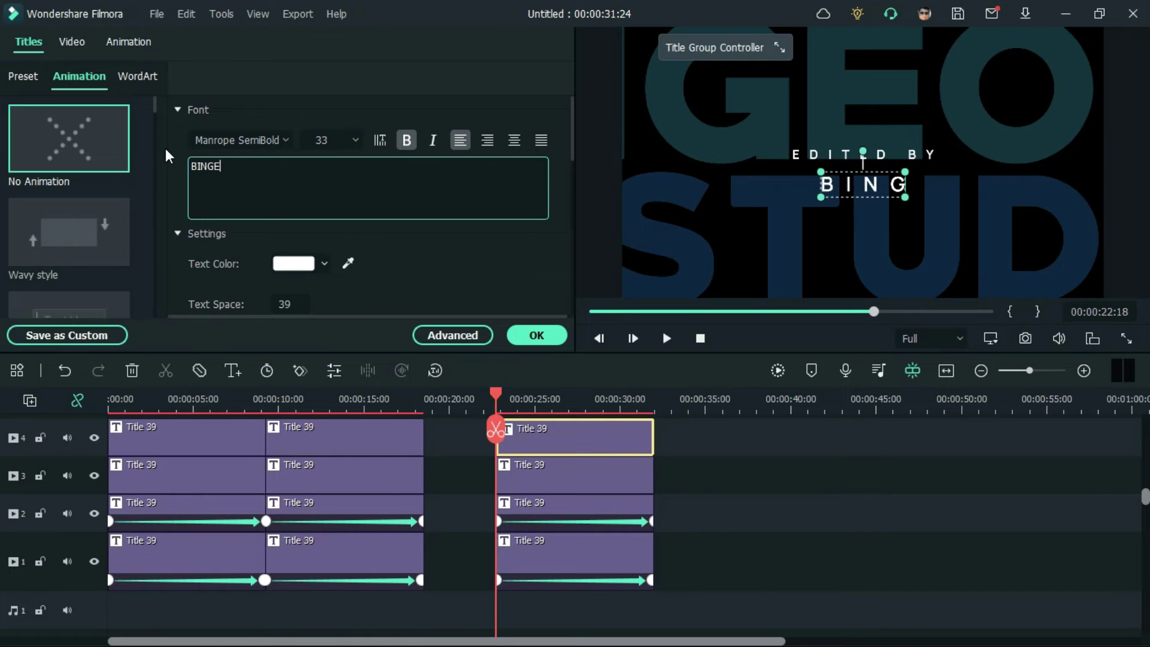
pyautogui.moveTo(689, 599); pyautogui.dragTo(500, 422)
pyautogui.moveTo(614, 557); pyautogui.dragTo(542, 557)
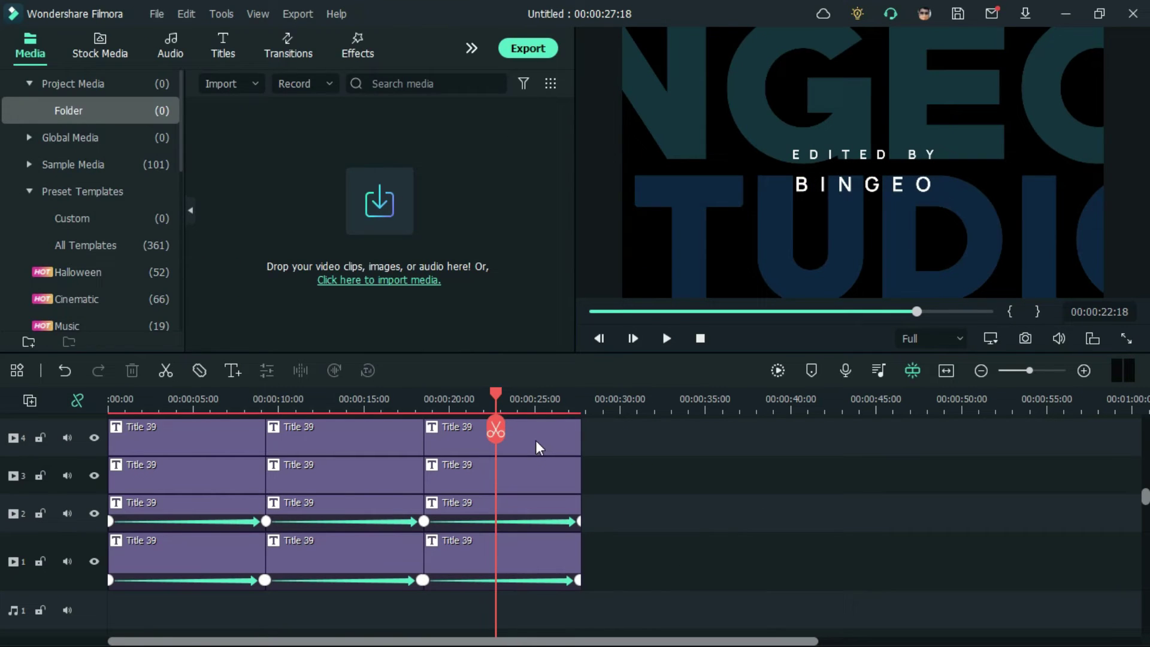
# Step: Give the BINGEO title a green-yellow fill colour
pyautogui.doubleClick(533, 444)
pyautogui.click(509, 557)
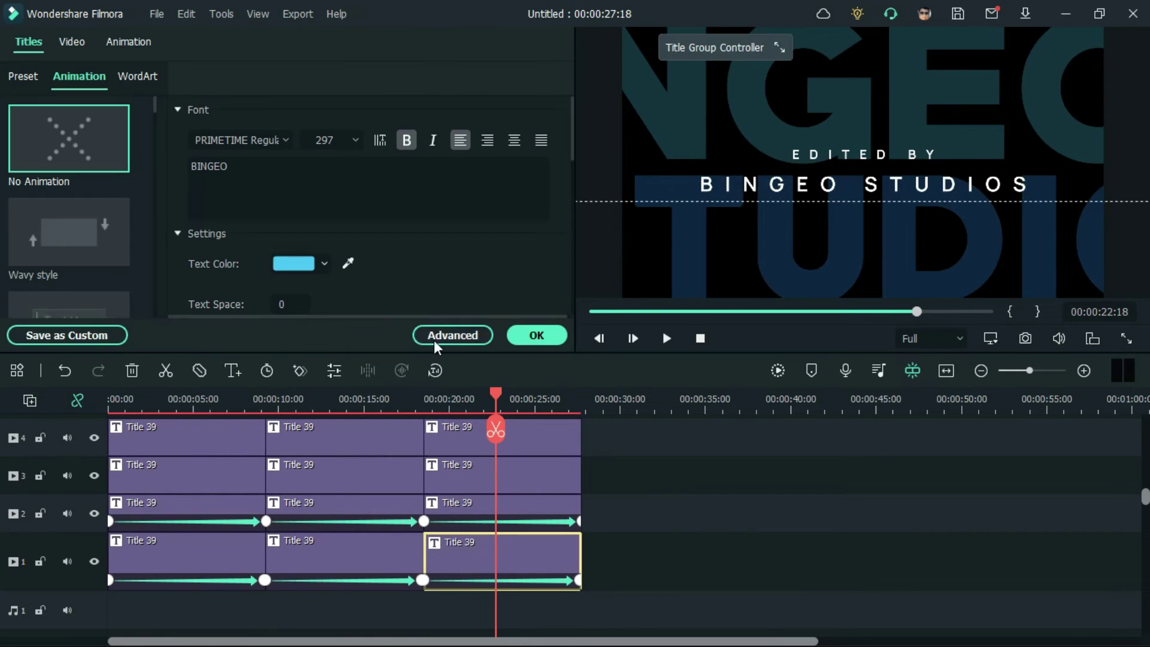
pyautogui.click(434, 339)
pyautogui.click(135, 387)
pyautogui.click(357, 370)
pyautogui.click(334, 597)
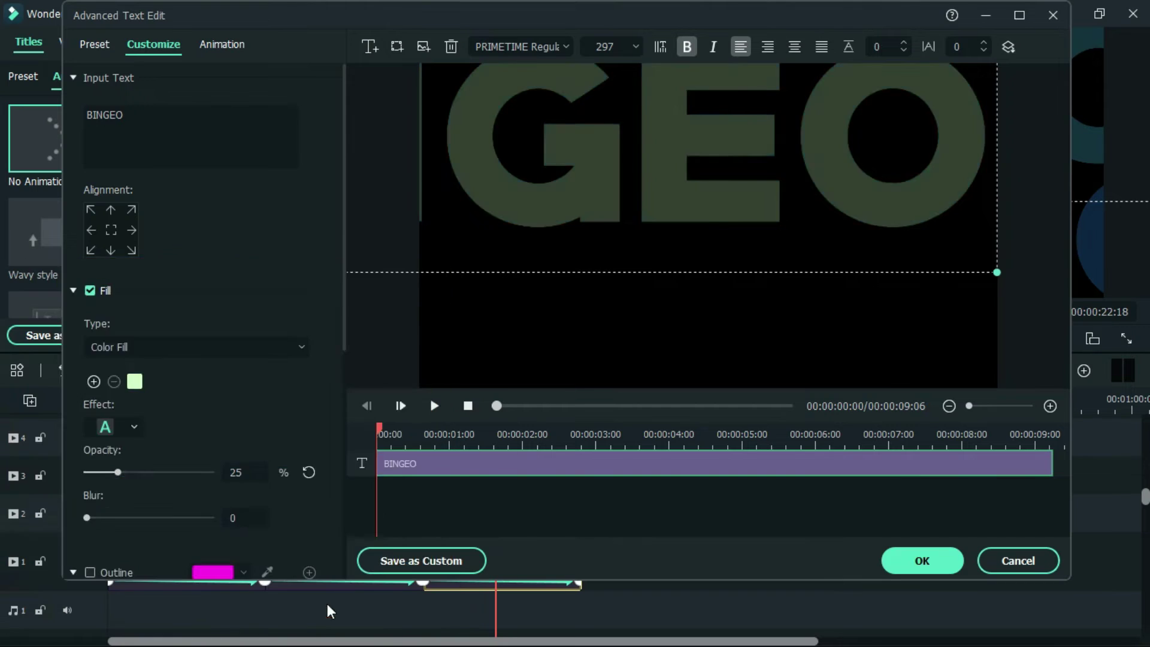
pyautogui.click(922, 561)
# Step: Give the STUDIOS title a light green fill colour
pyautogui.doubleClick(526, 502)
pyautogui.click(456, 336)
pyautogui.click(135, 387)
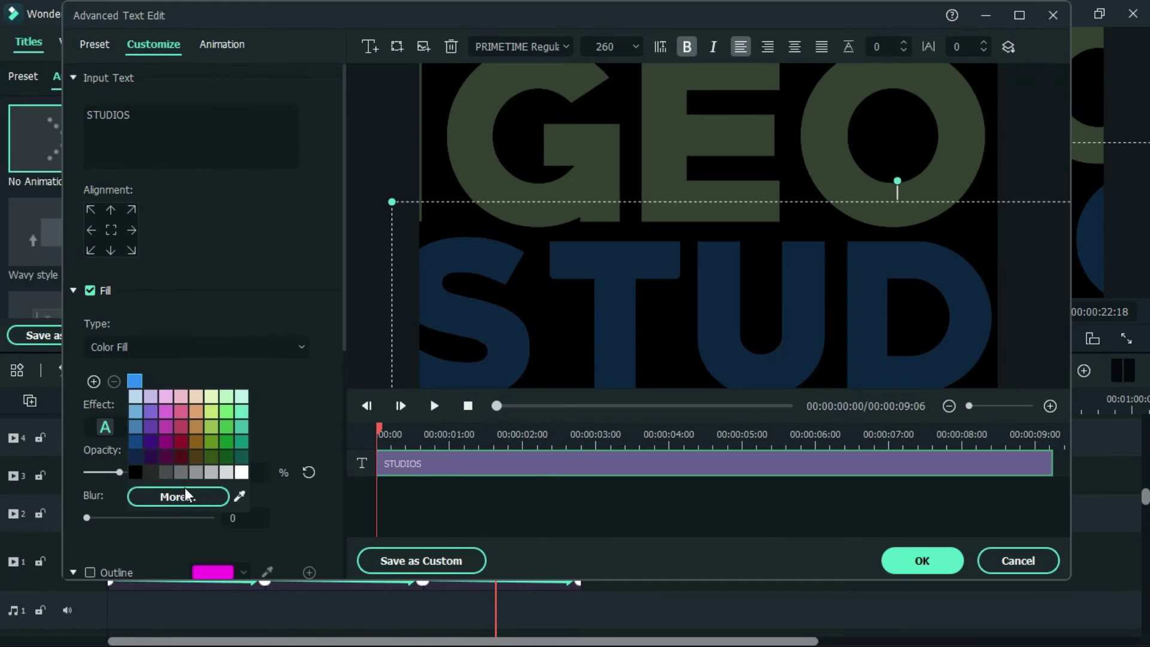
pyautogui.click(182, 493)
pyautogui.click(359, 395)
pyautogui.click(333, 597)
pyautogui.click(922, 561)
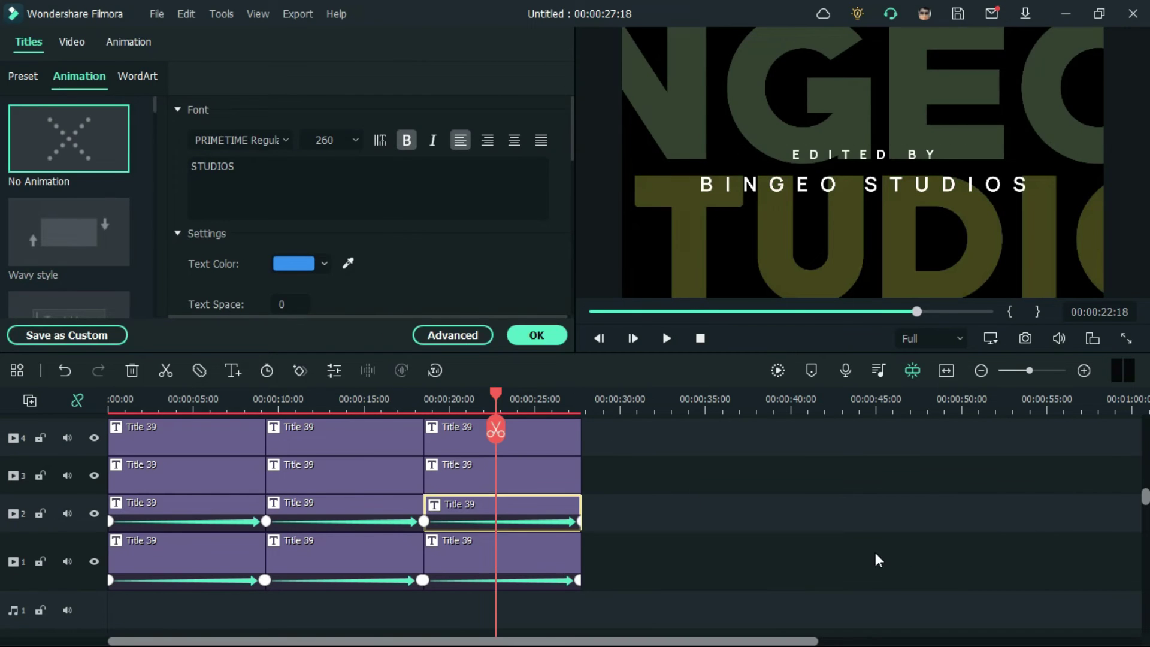
# Step: Play the intro from the start and select the last titles on tracks 1 and 2
pyautogui.click(674, 478)
pyautogui.press('space')
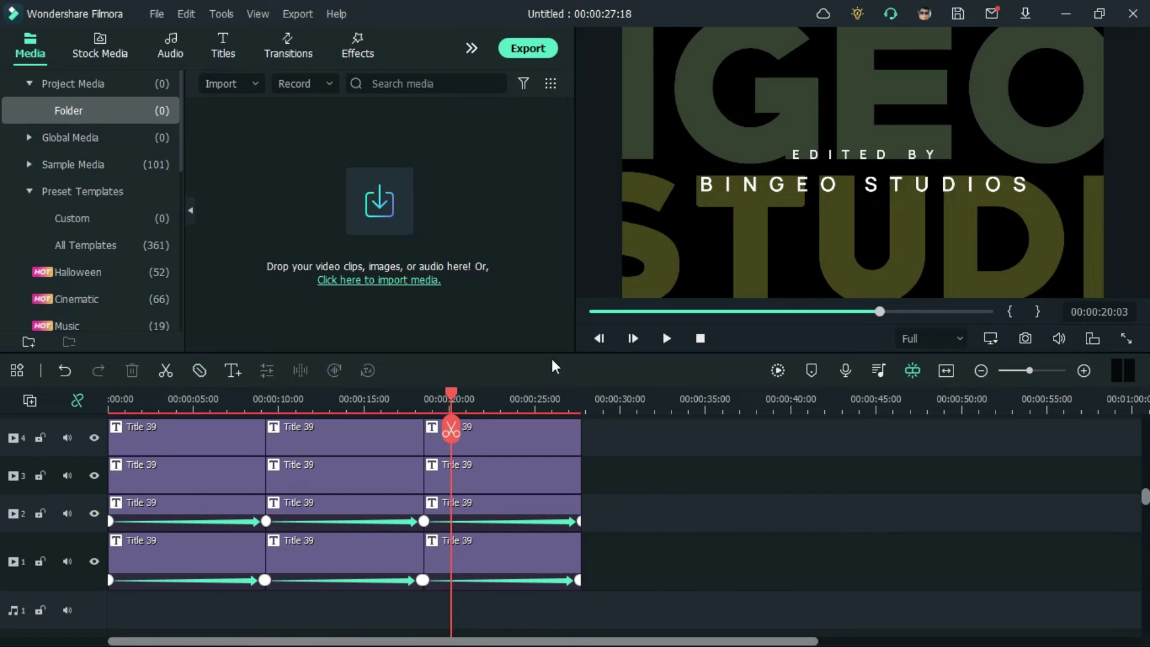
pyautogui.press('Home')
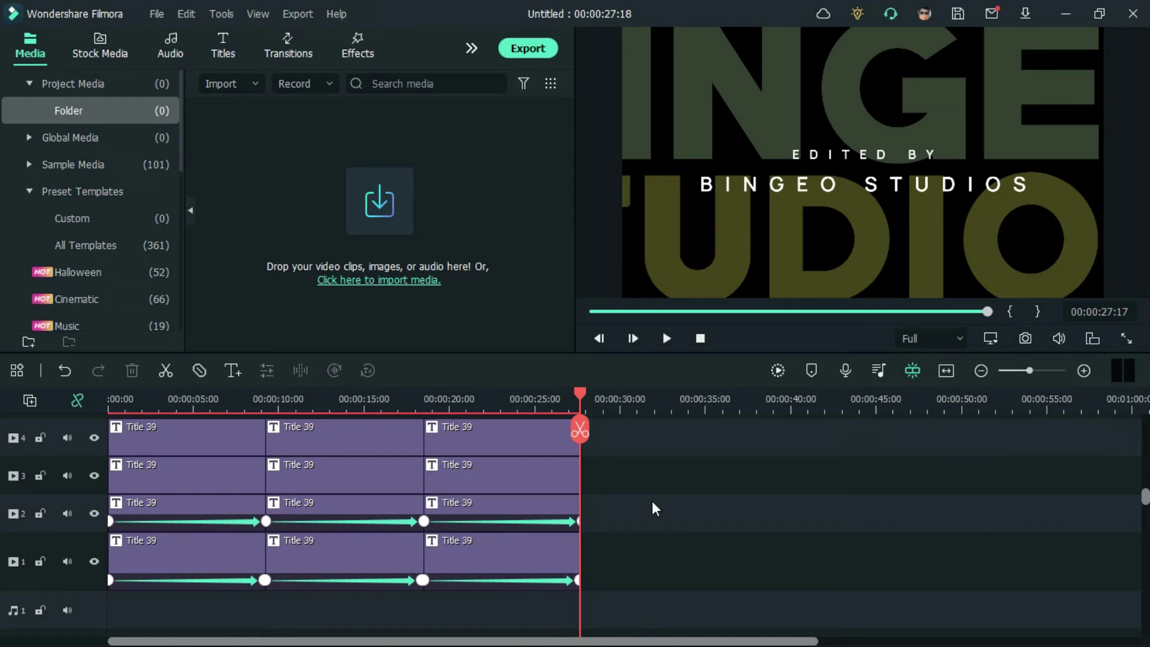
pyautogui.moveTo(651, 501); pyautogui.dragTo(566, 566)
pyautogui.rightClick(566, 562)
pyautogui.click(681, 401)
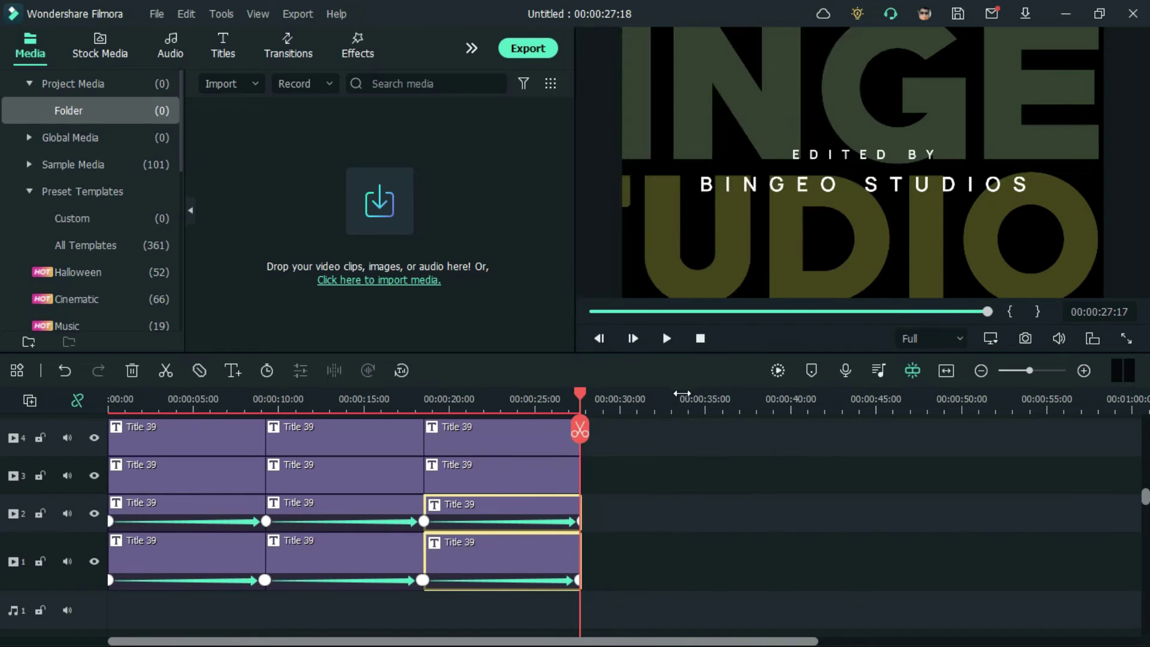
# Step: Paste the two titles at 00:00:33:14 and shrink BINGEO to about 98%, placing it near the top
pyautogui.rightClick(716, 478)
pyautogui.press('Escape')
pyautogui.hotkey('ctrl', 'v')
pyautogui.doubleClick(795, 552)
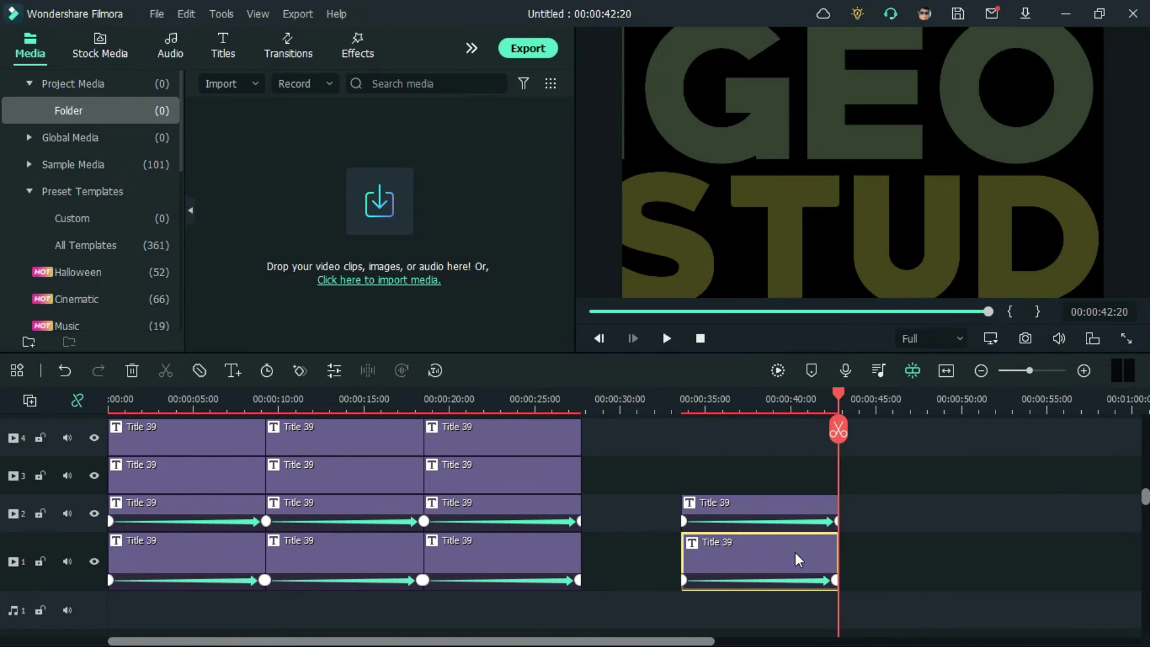
pyautogui.scroll(-5, 258, 157)
pyautogui.moveTo(258, 153); pyautogui.dragTo(229, 153)
pyautogui.moveTo(770, 121); pyautogui.dragTo(910, 136)
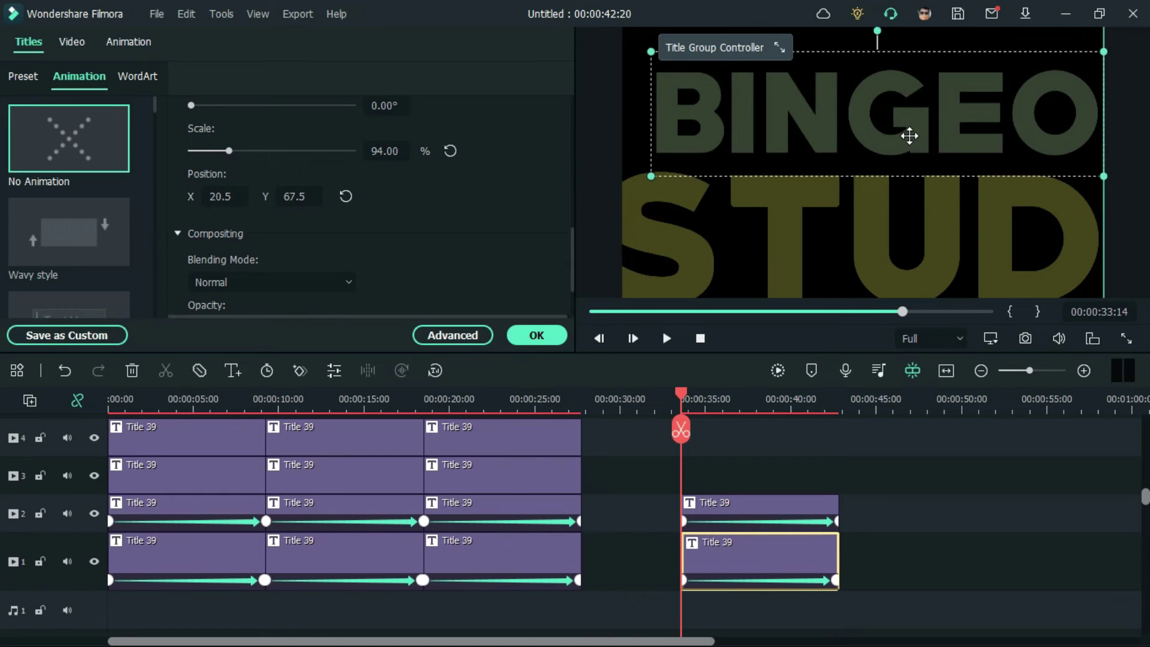
# Step: Shrink STUDIOS to 92% scale and move it just below BINGEO
pyautogui.doubleClick(778, 512)
pyautogui.moveTo(265, 151); pyautogui.dragTo(228, 151)
pyautogui.moveTo(897, 230); pyautogui.dragTo(803, 223)
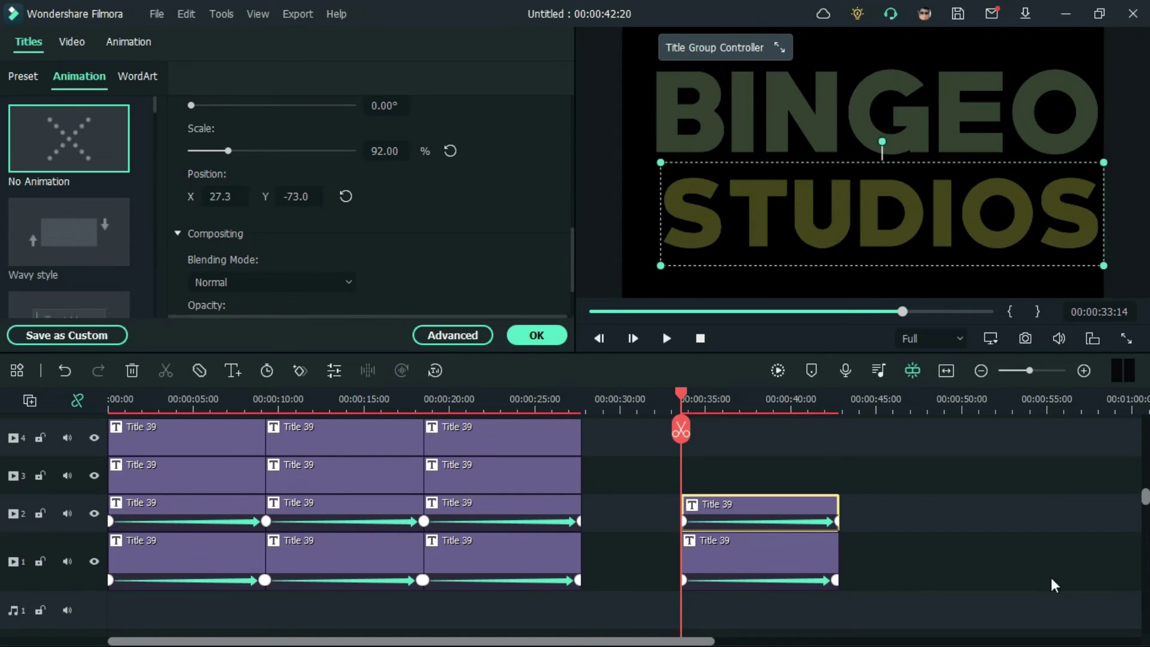
pyautogui.click(773, 569)
# Step: Retype the top title as HEAVEN and select the STUDIOS text for replacement
pyautogui.doubleClick(772, 569)
pyautogui.press('BackSpace')
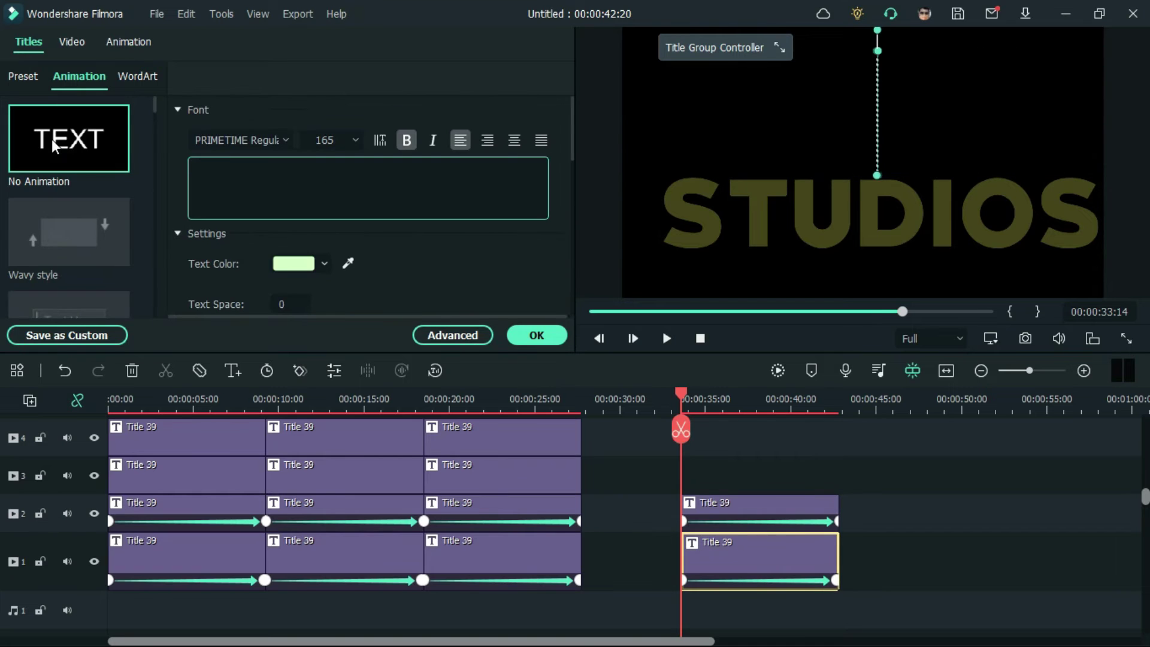
pyautogui.write('HEAVEN')
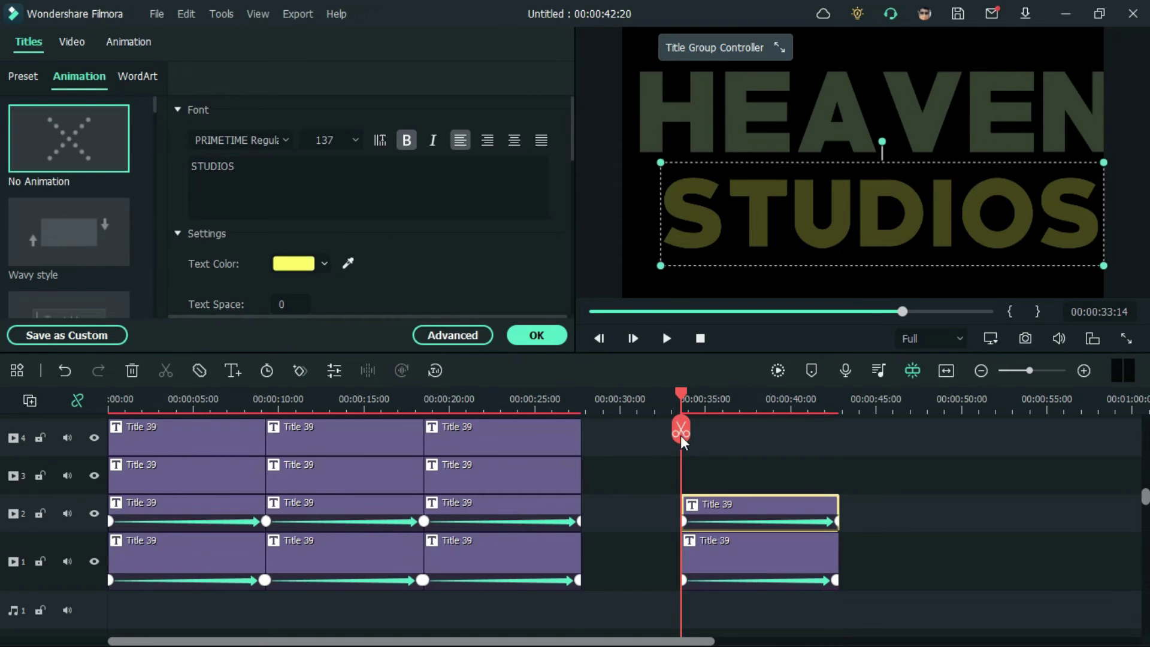
pyautogui.hotkey('ctrl', 'a')
# Step: Finish retyping the lower word as WITHIN, then shrink HEAVEN slightly and move it left
pyautogui.write('WITH')
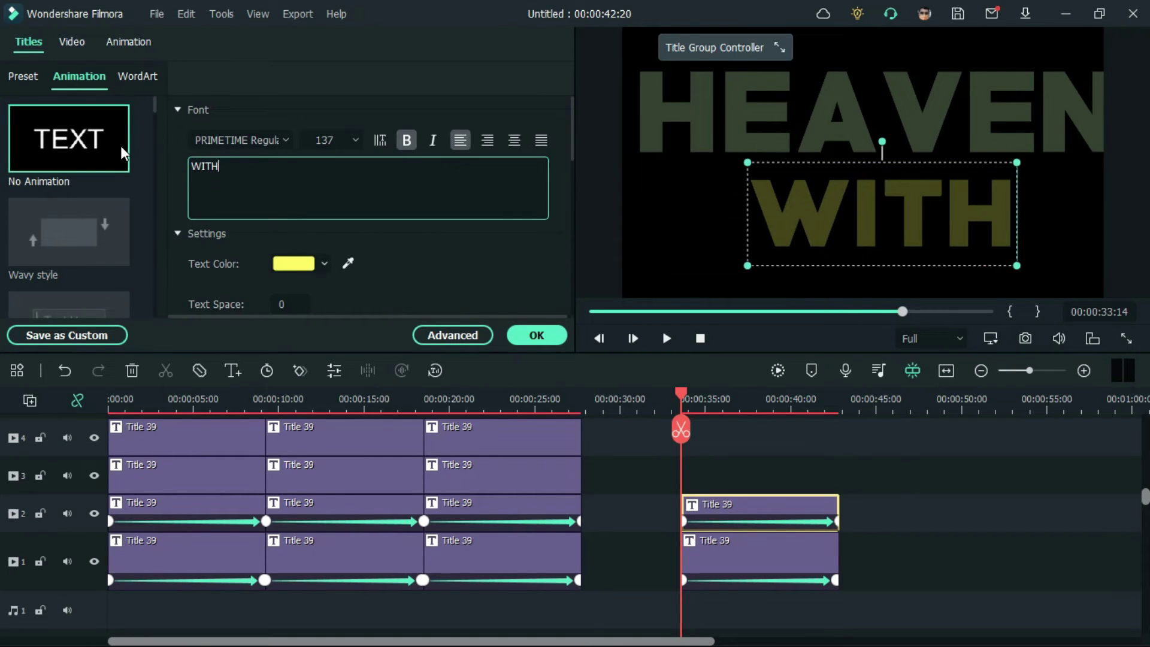
pyautogui.write('IN')
pyautogui.click(922, 542)
pyautogui.click(784, 99)
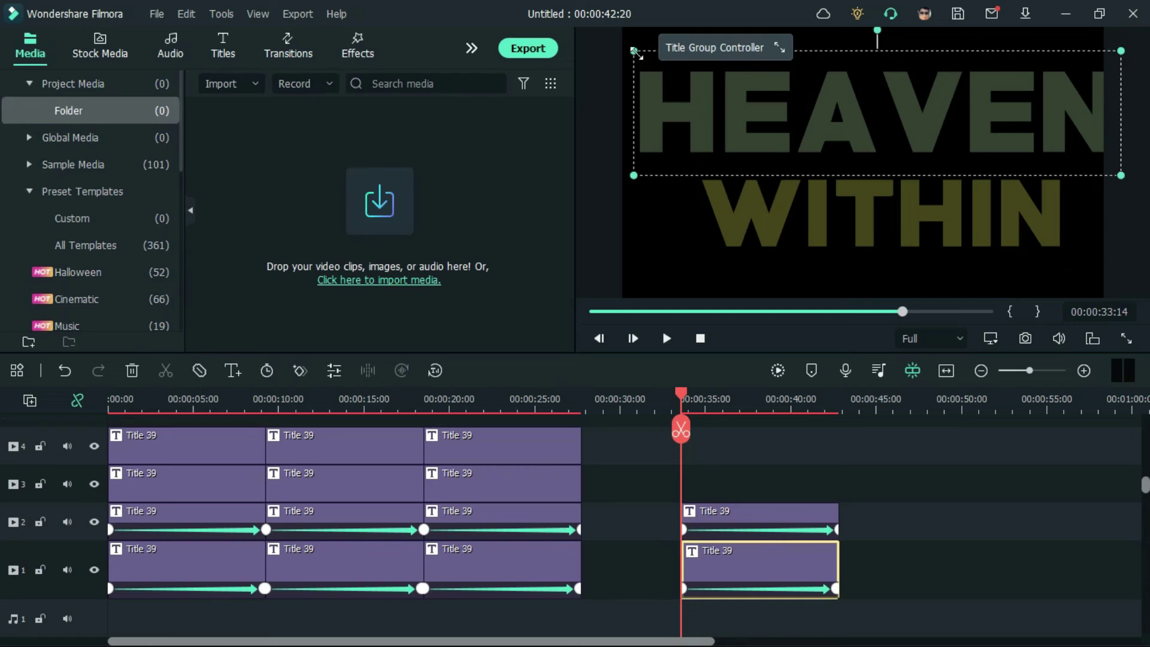
pyautogui.moveTo(636, 53); pyautogui.dragTo(745, 72)
pyautogui.moveTo(881, 146); pyautogui.dragTo(811, 145)
pyautogui.click(753, 574)
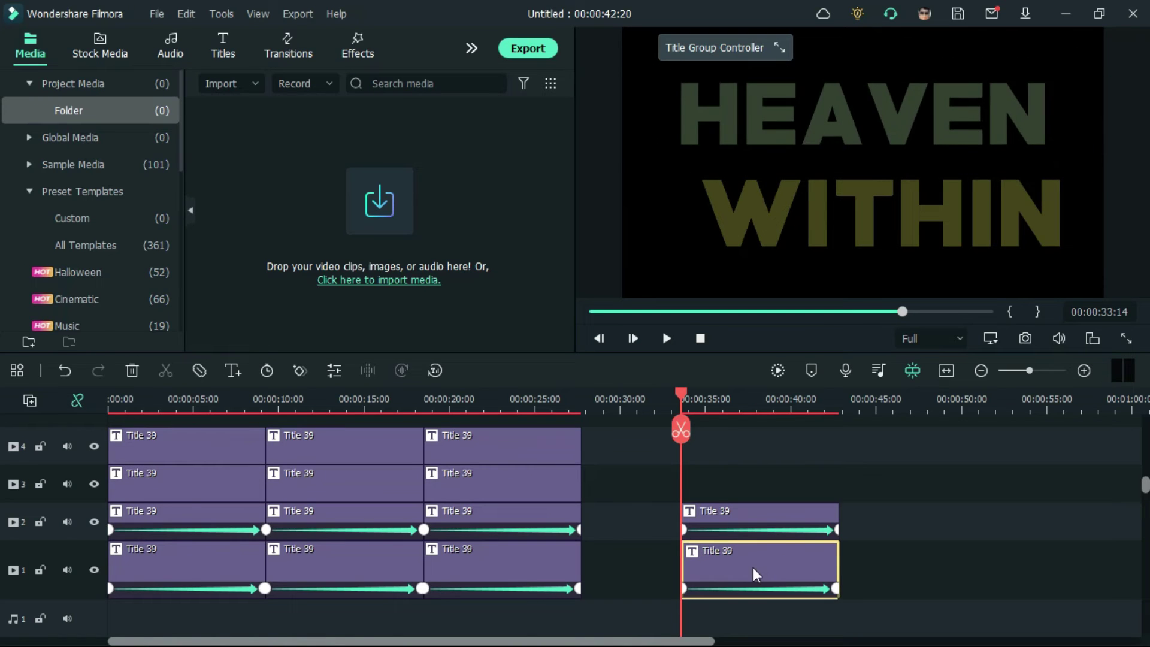
# Step: Raise the fill opacity of both HEAVEN and WITHIN to 100% in Advanced
pyautogui.doubleClick(753, 574)
pyautogui.click(465, 341)
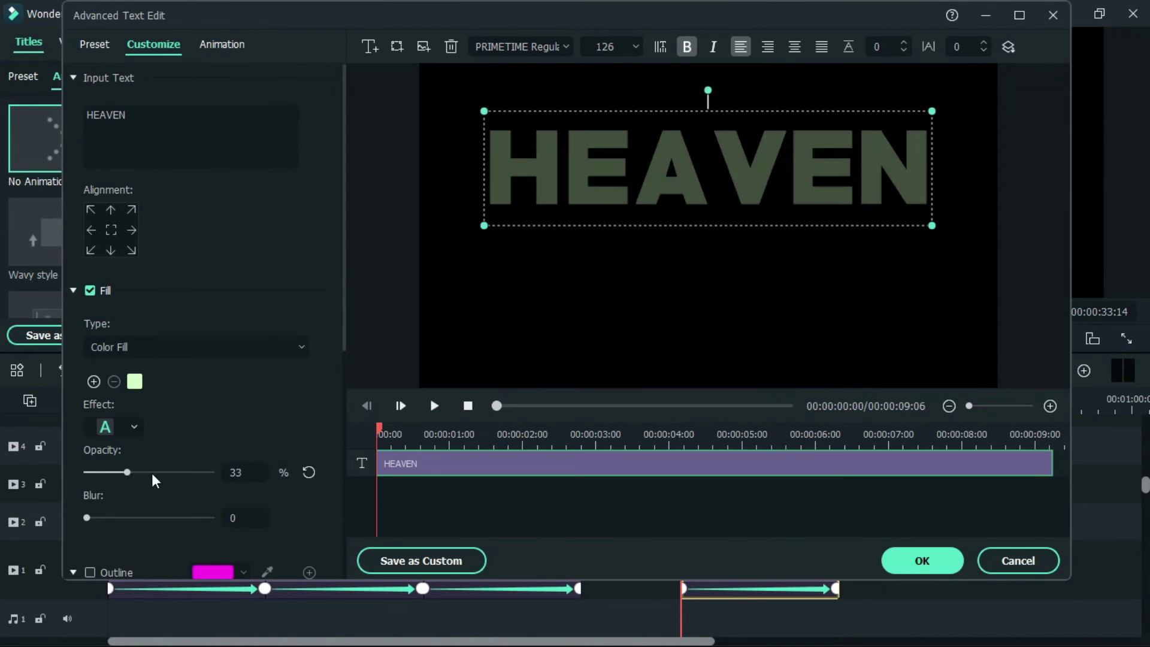
pyautogui.moveTo(155, 477); pyautogui.dragTo(216, 473)
pyautogui.click(923, 561)
pyautogui.click(779, 520)
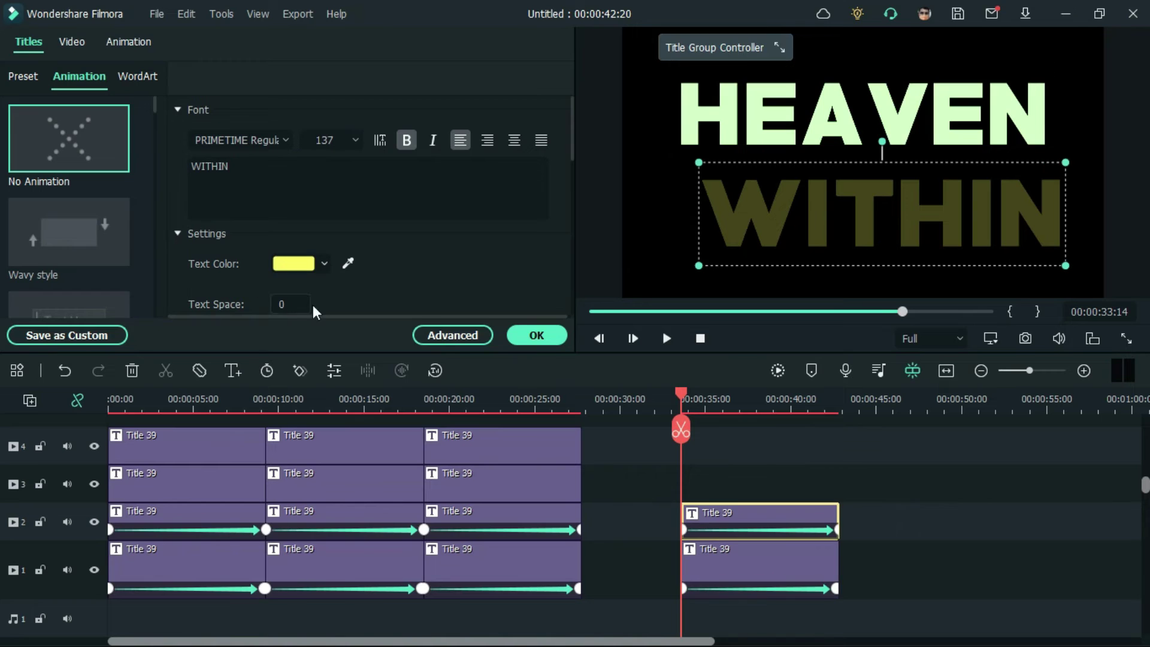
pyautogui.click(423, 334)
pyautogui.moveTo(177, 474); pyautogui.dragTo(217, 474)
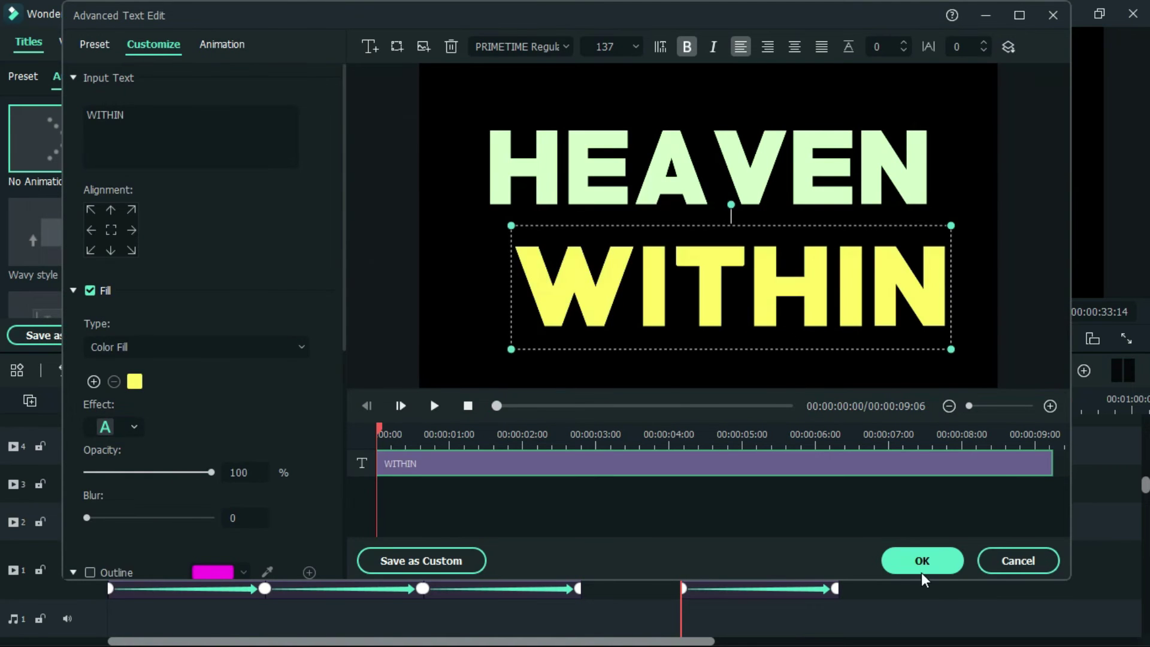
pyautogui.click(923, 574)
# Step: Shrink WITHIN and tuck it under HEAVEN offset right, moving HEAVEN toward the frame centre
pyautogui.moveTo(847, 213); pyautogui.dragTo(837, 198)
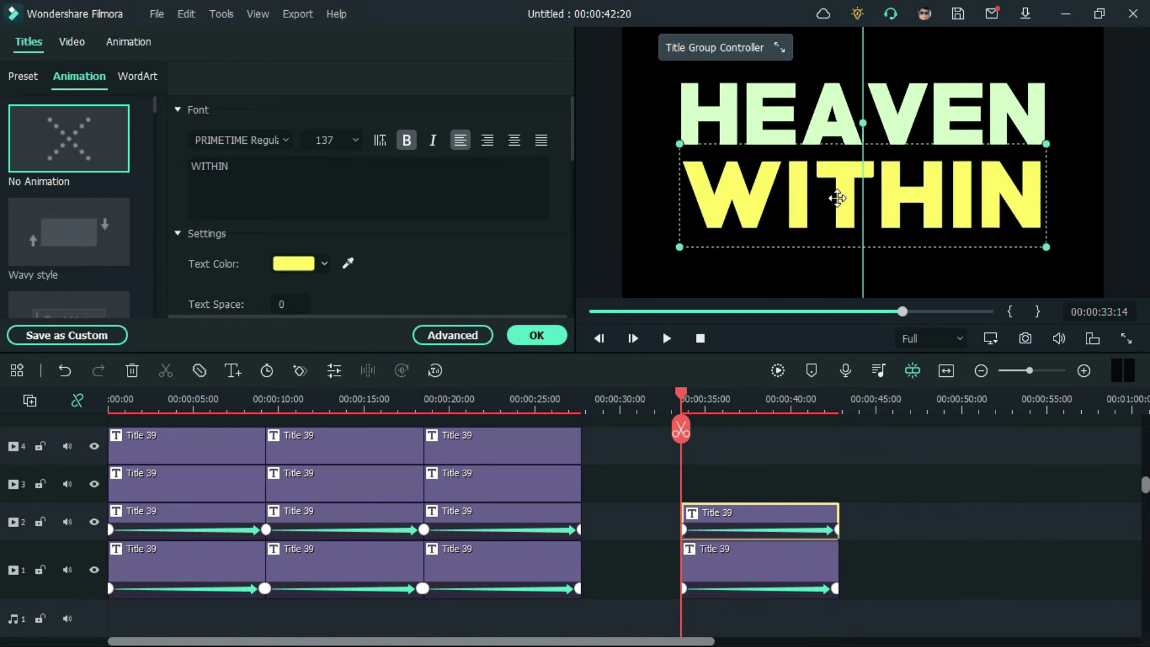
pyautogui.moveTo(679, 143); pyautogui.dragTo(809, 171)
pyautogui.moveTo(958, 219)
pyautogui.mouseDown()
pyautogui.moveTo(916, 183)
pyautogui.moveTo(952, 180)
pyautogui.moveTo(955, 231)
pyautogui.mouseUp()
pyautogui.click(983, 525)
pyautogui.click(925, 193)
pyautogui.click(878, 118)
pyautogui.moveTo(878, 118); pyautogui.dragTo(877, 171)
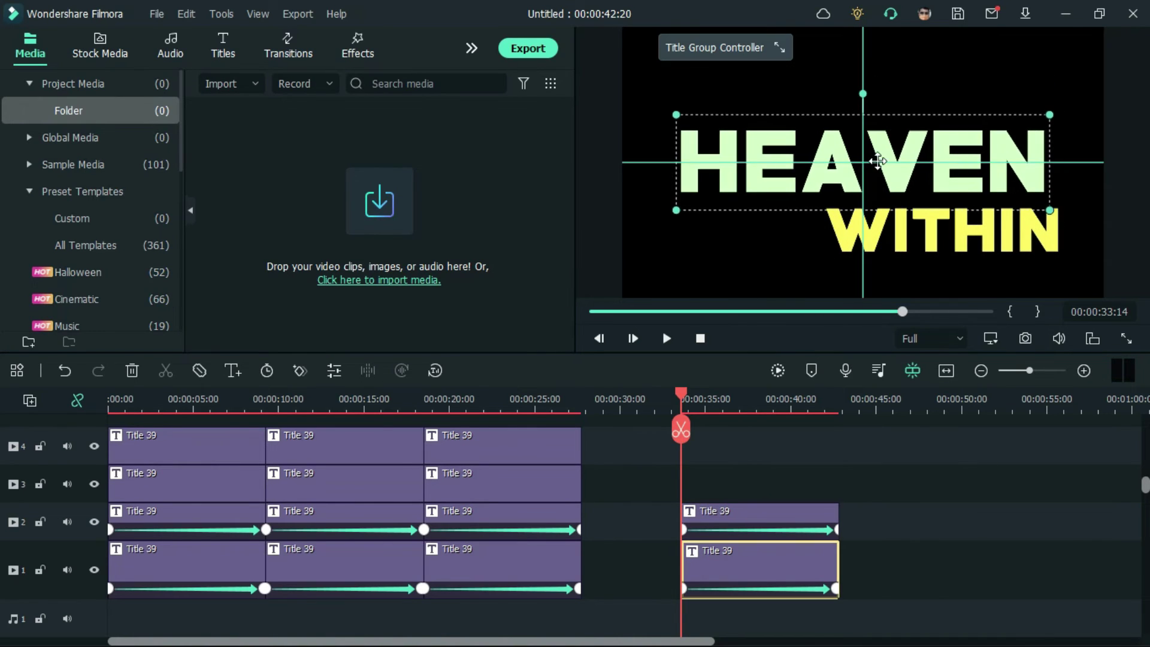
pyautogui.moveTo(916, 234); pyautogui.dragTo(909, 224)
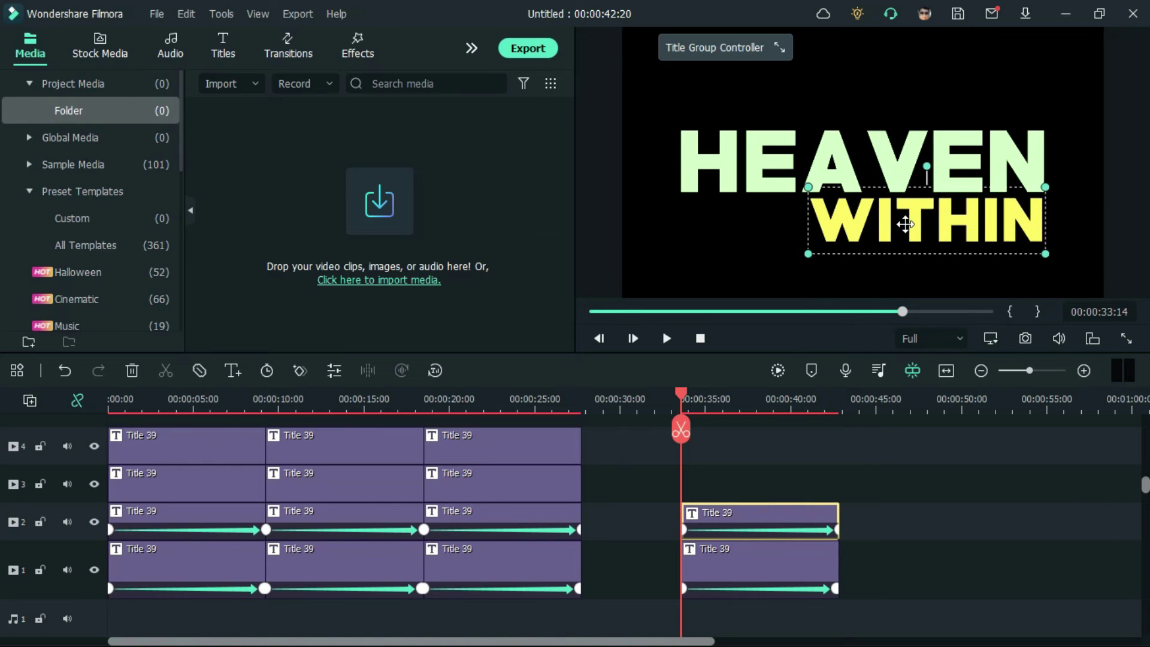
# Step: Add a starting position keyframe to HEAVEN in its custom animation settings
pyautogui.doubleClick(730, 569)
pyautogui.click(137, 45)
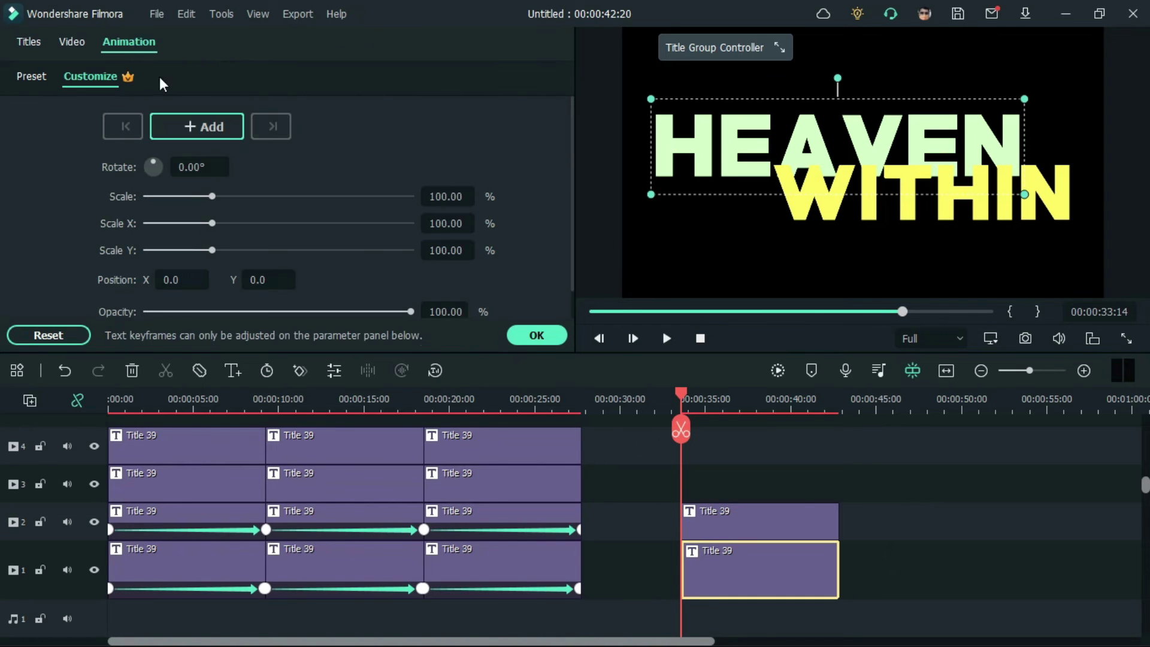
pyautogui.click(214, 132)
pyautogui.click(765, 405)
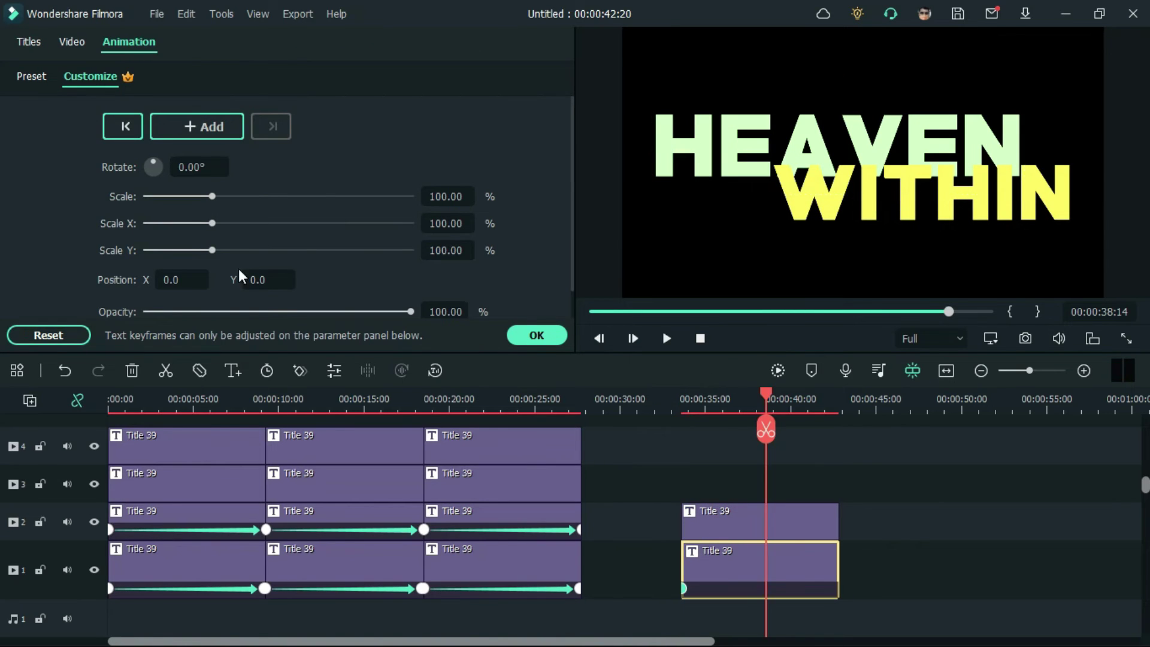
# Step: Set HEAVEN's Position X to 40 at 00:00:38:14, after trying 50 and 0
pyautogui.click(193, 277)
pyautogui.write('50')
pyautogui.press('Return')
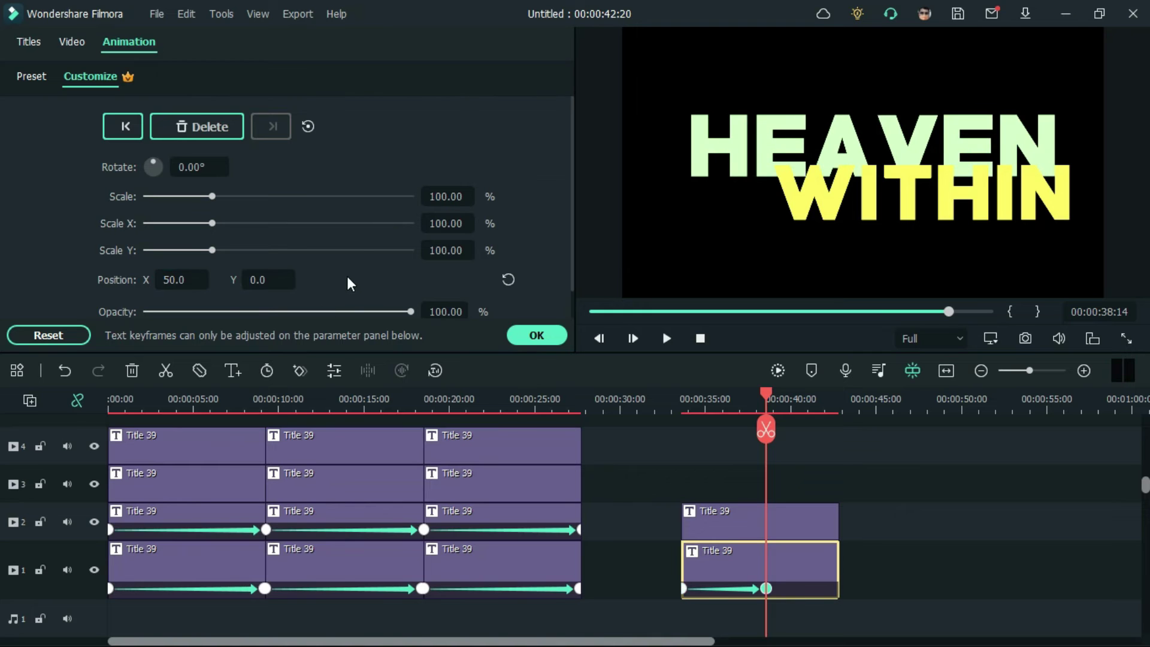
pyautogui.click(183, 280)
pyautogui.write('0')
pyautogui.press('Return')
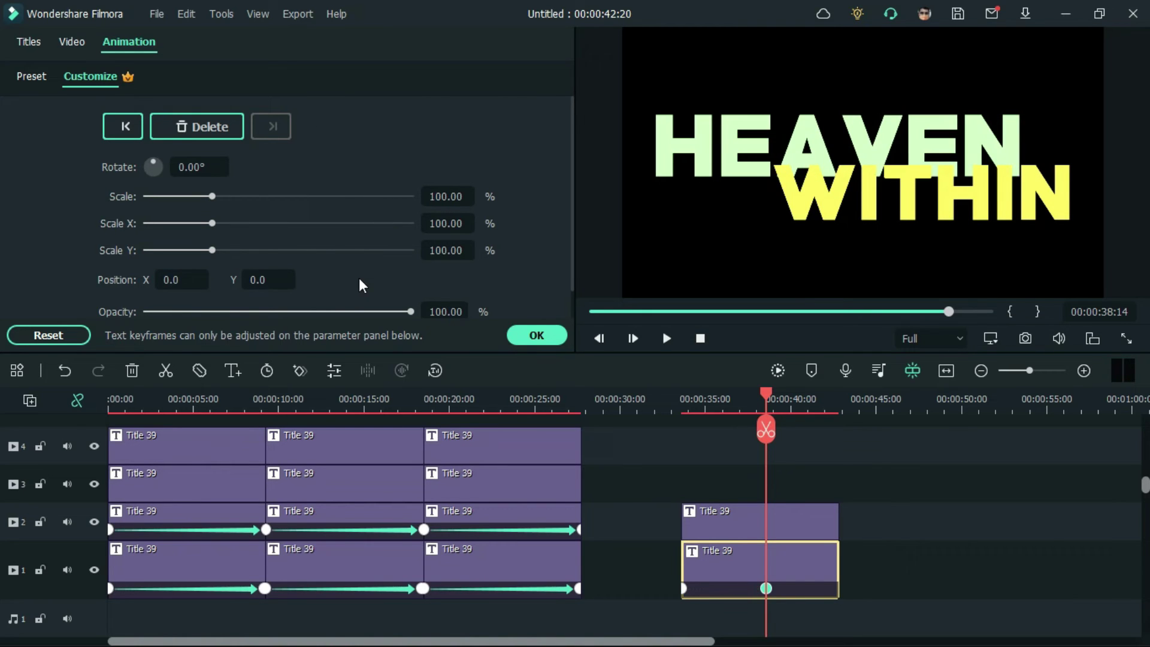
pyautogui.click(192, 280)
pyautogui.write('40')
pyautogui.press('Return')
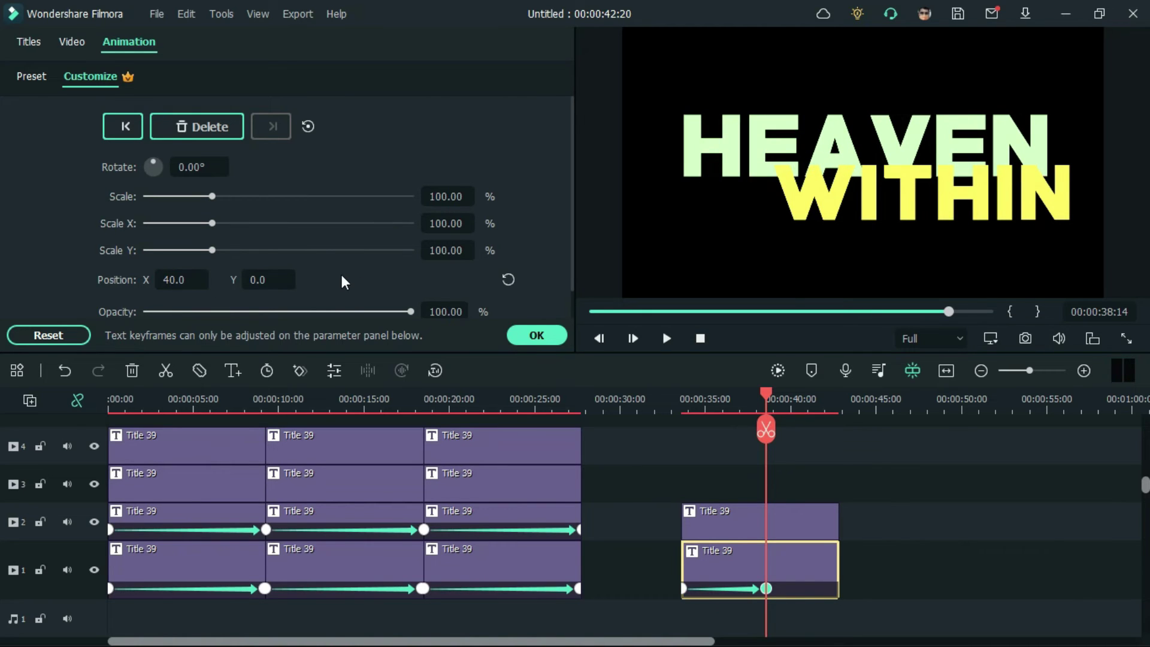
# Step: Select the WITHIN title and move the playhead to its clip start for keyframing
pyautogui.click(743, 521)
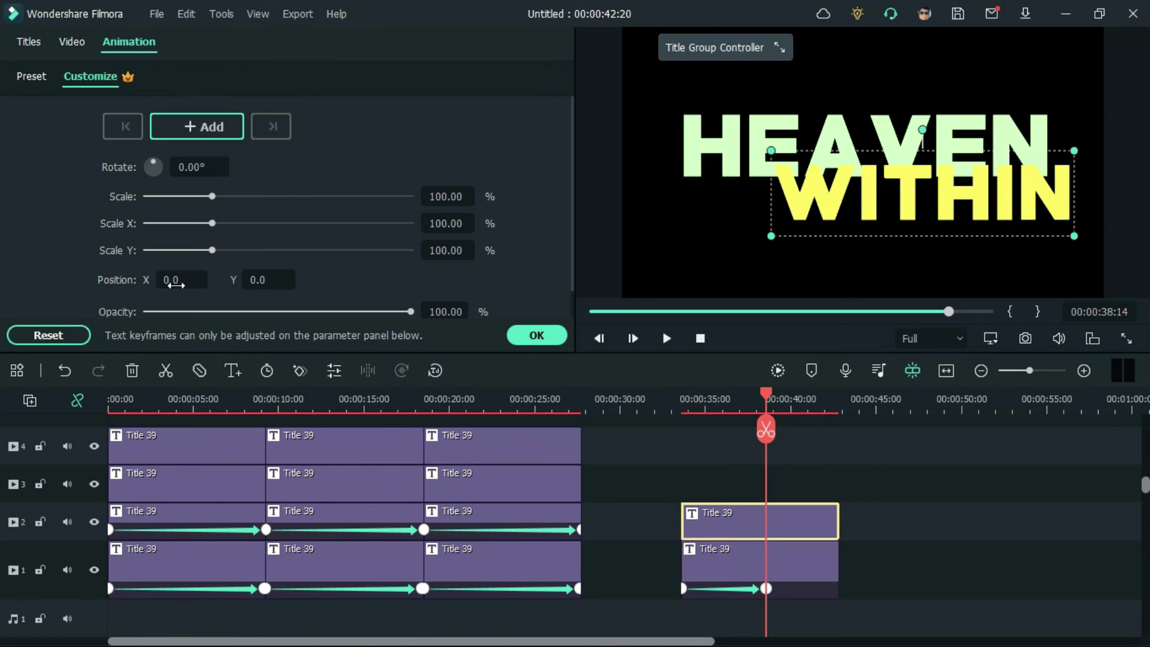
pyautogui.click(178, 282)
pyautogui.click(769, 494)
pyautogui.moveTo(750, 397)
pyautogui.mouseDown()
pyautogui.moveTo(682, 400)
pyautogui.moveTo(768, 407)
pyautogui.mouseUp()
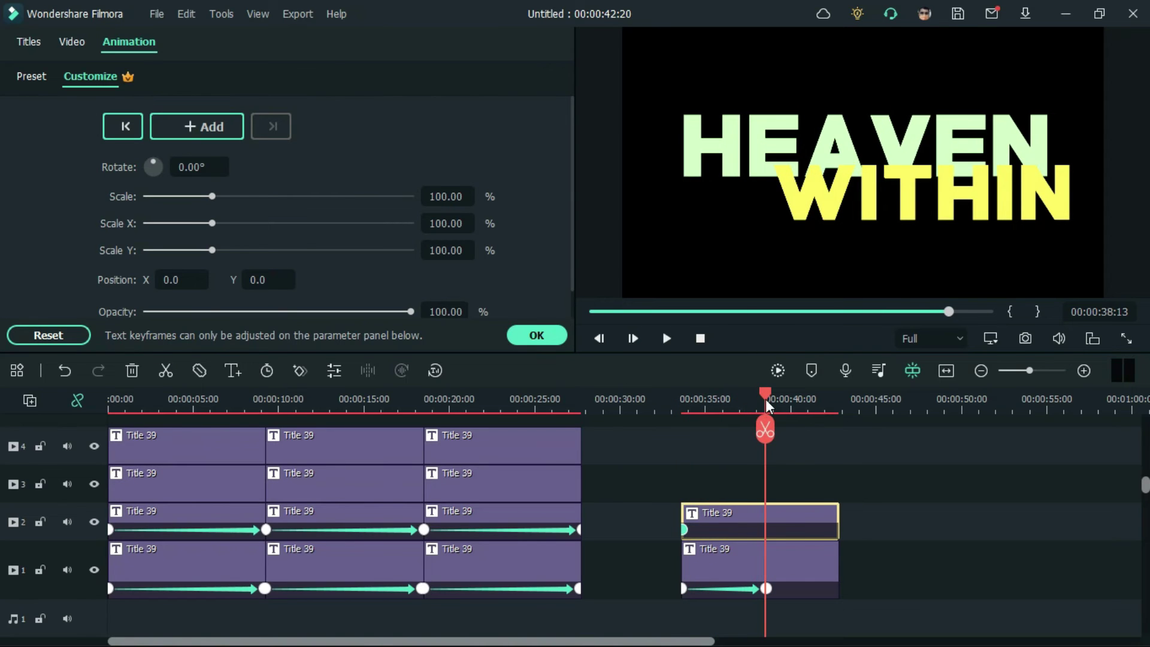
# Step: Set WITHIN's Position X to -25, after trying -40 and -35
pyautogui.click(192, 279)
pyautogui.write('-40')
pyautogui.press('Return')
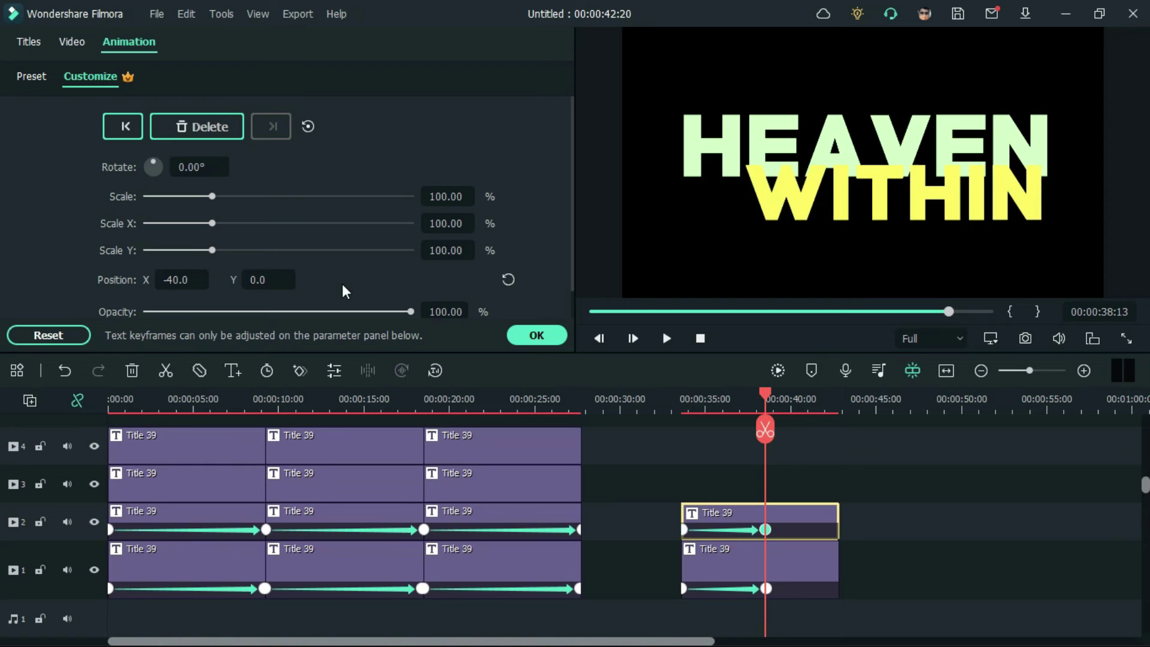
pyautogui.click(182, 278)
pyautogui.write('-35')
pyautogui.press('Return')
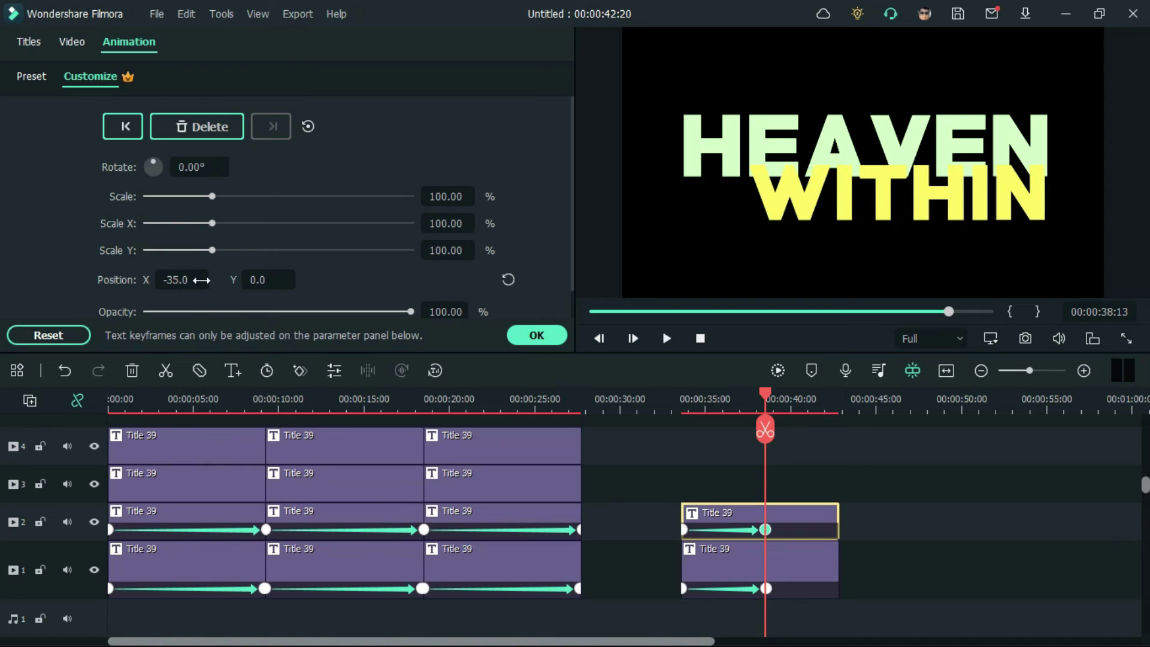
pyautogui.click(201, 280)
pyautogui.write('-25')
pyautogui.press('Return')
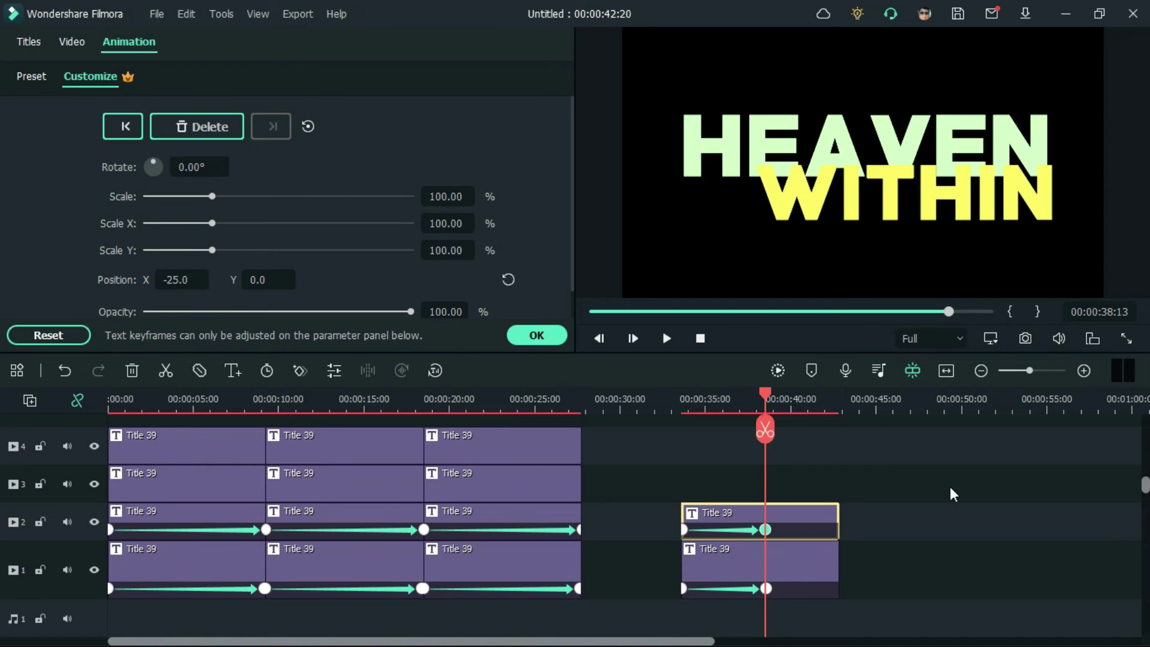
# Step: Close the animation settings and play the intro back from about 35 seconds
pyautogui.click(953, 494)
pyautogui.click(689, 398)
pyautogui.press('space')
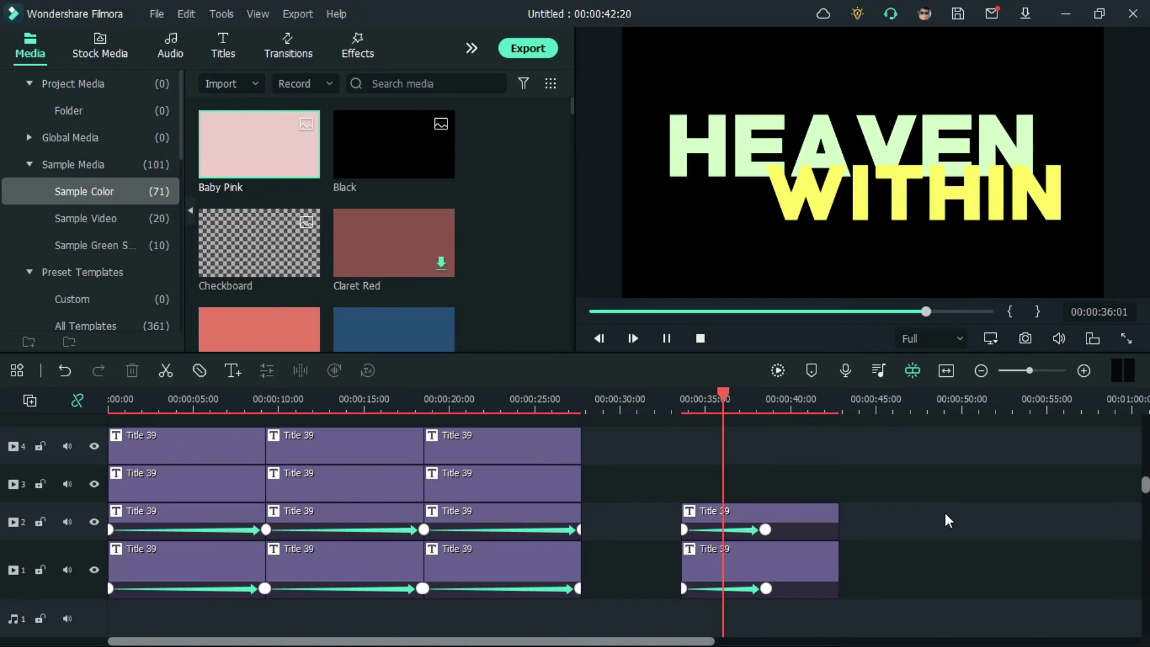
# Step: Drag the WITHIN and HEAVEN end keyframes left so both animations finish near 36 s
pyautogui.moveTo(764, 529); pyautogui.dragTo(736, 529)
pyautogui.moveTo(766, 588); pyautogui.dragTo(738, 584)
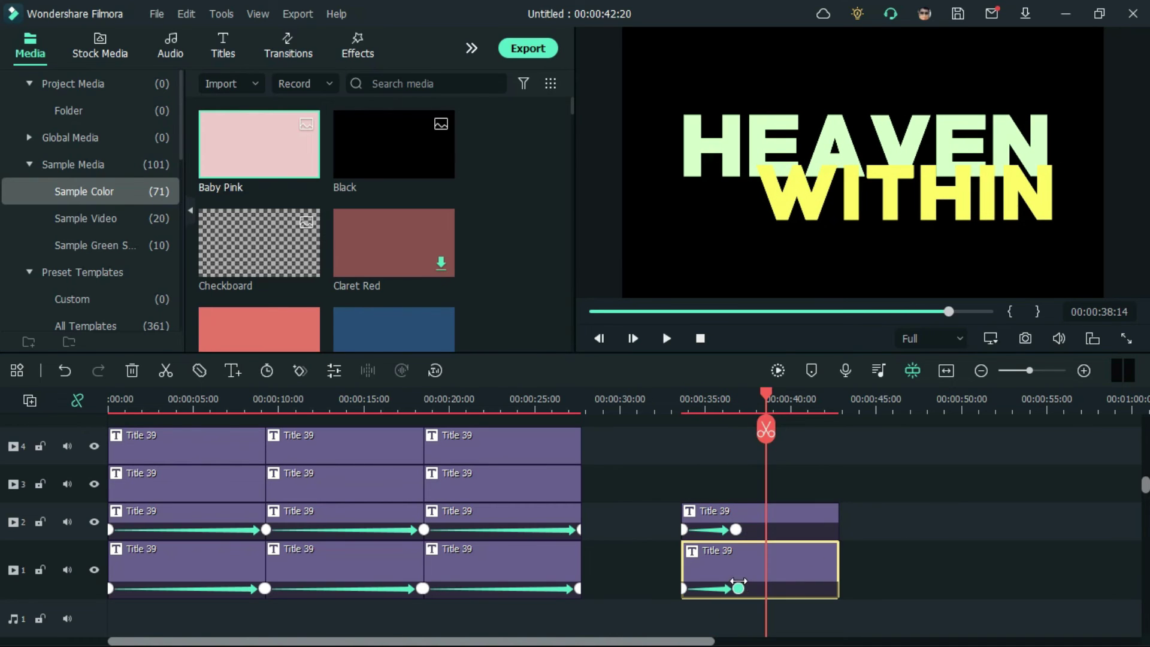
pyautogui.click(727, 400)
# Step: Copy the BINGEO STUDIOS title from track 4 and place the copy on track 3 at 35 s
pyautogui.click(533, 446)
pyautogui.rightClick(534, 446)
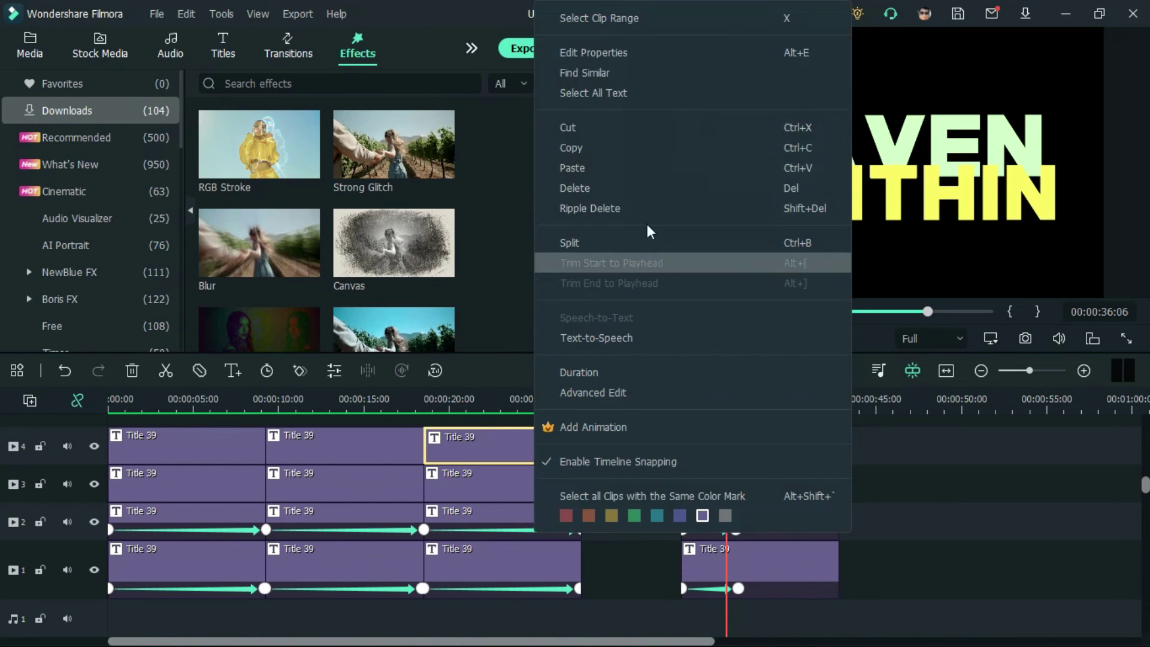
pyautogui.click(623, 147)
pyautogui.click(886, 409)
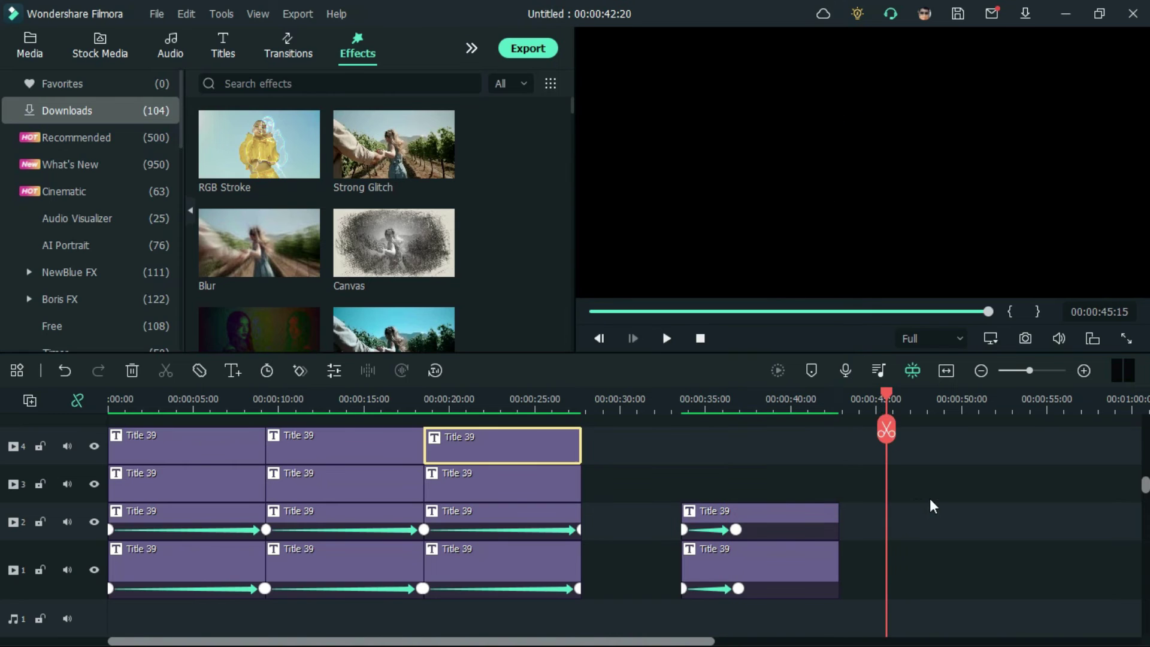
pyautogui.rightClick(932, 503)
pyautogui.click(886, 167)
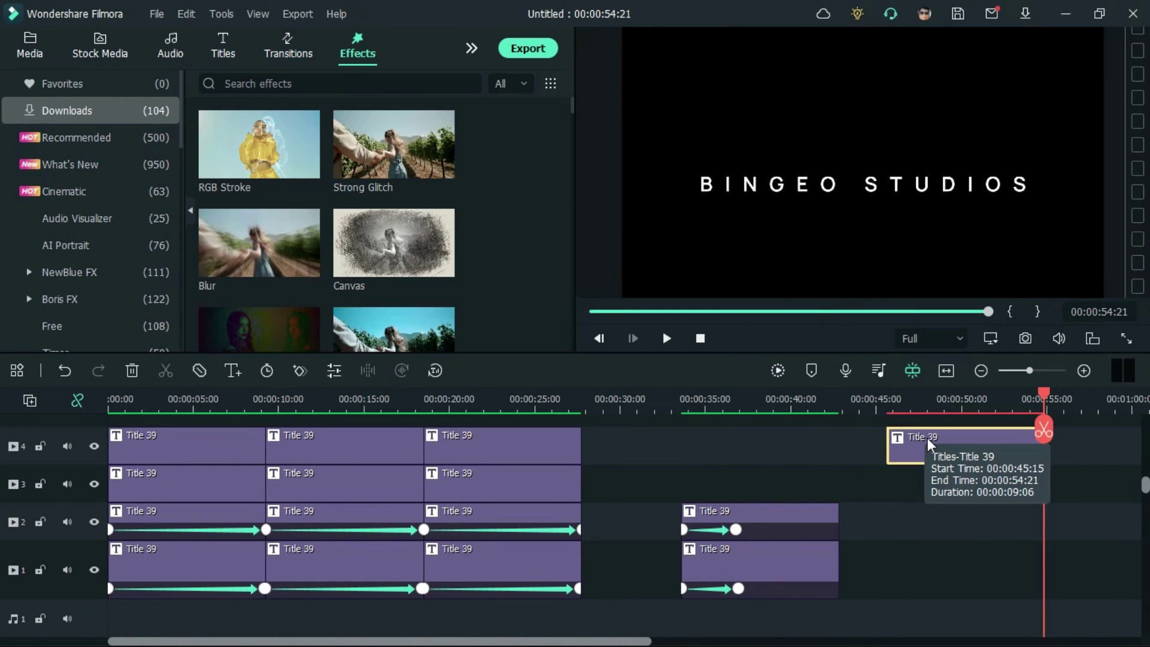
pyautogui.moveTo(923, 443); pyautogui.dragTo(730, 486)
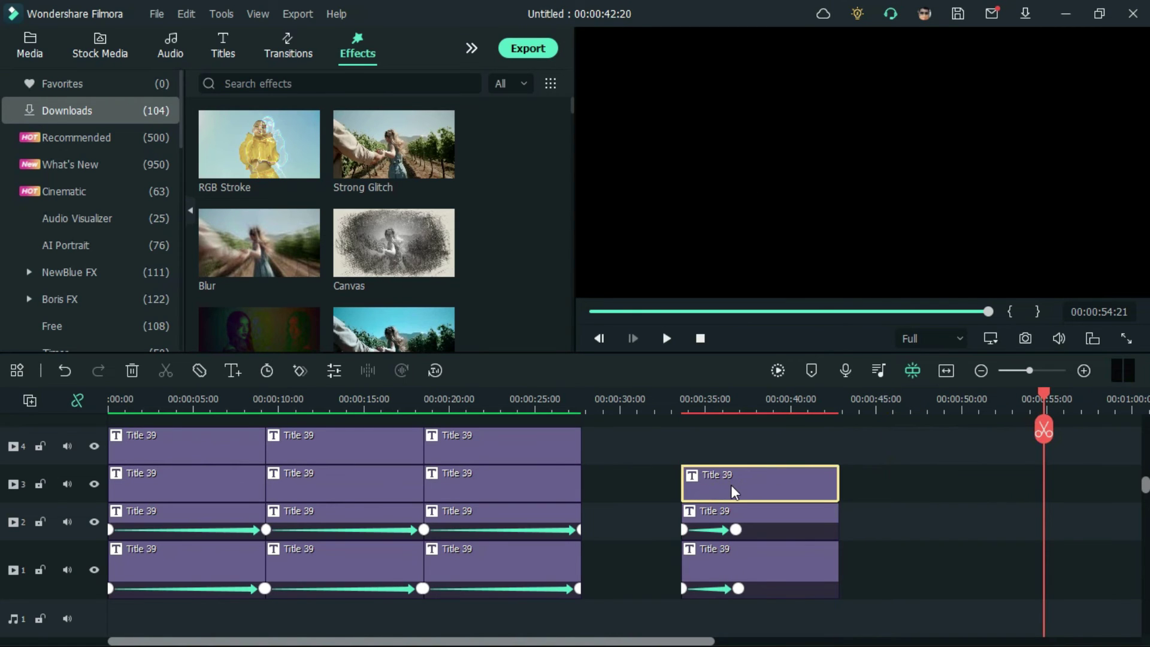
# Step: Drag the track 3 BINGEO STUDIOS copy above HEAVEN in the preview
pyautogui.doubleClick(730, 486)
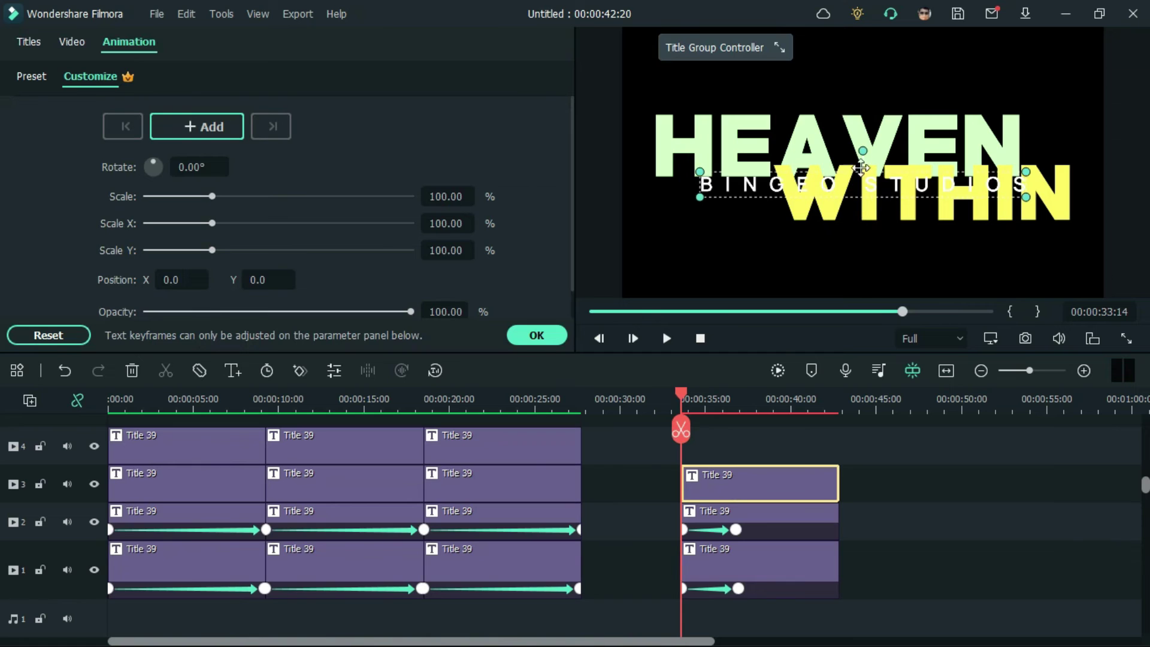
pyautogui.moveTo(856, 192); pyautogui.dragTo(846, 98)
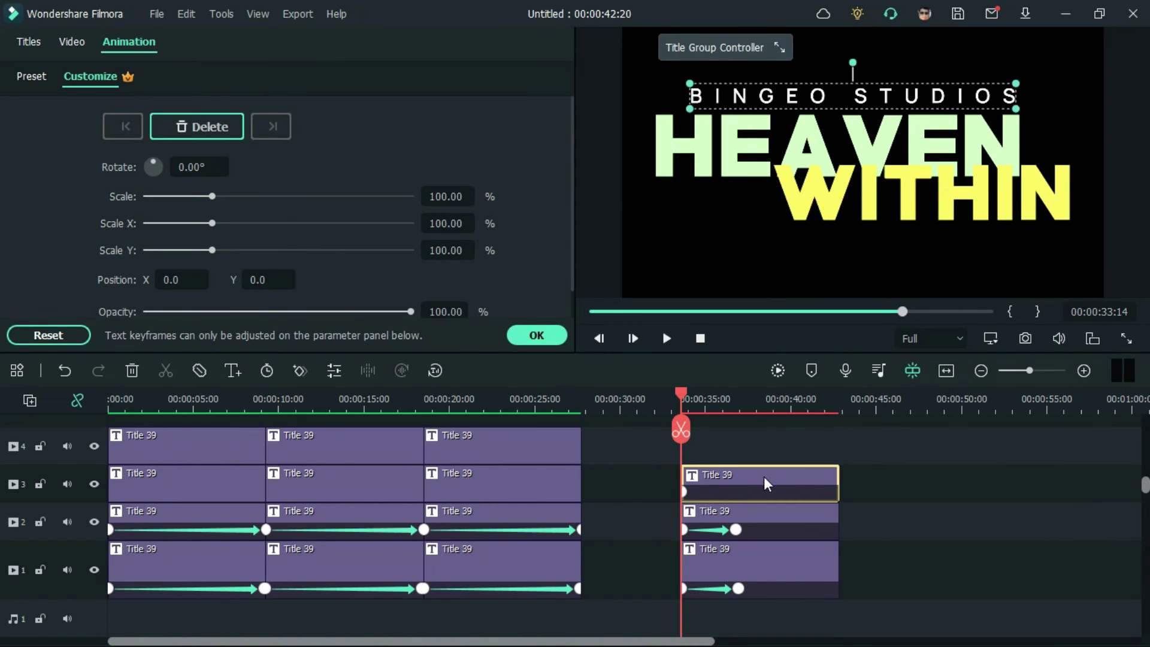
pyautogui.click(28, 42)
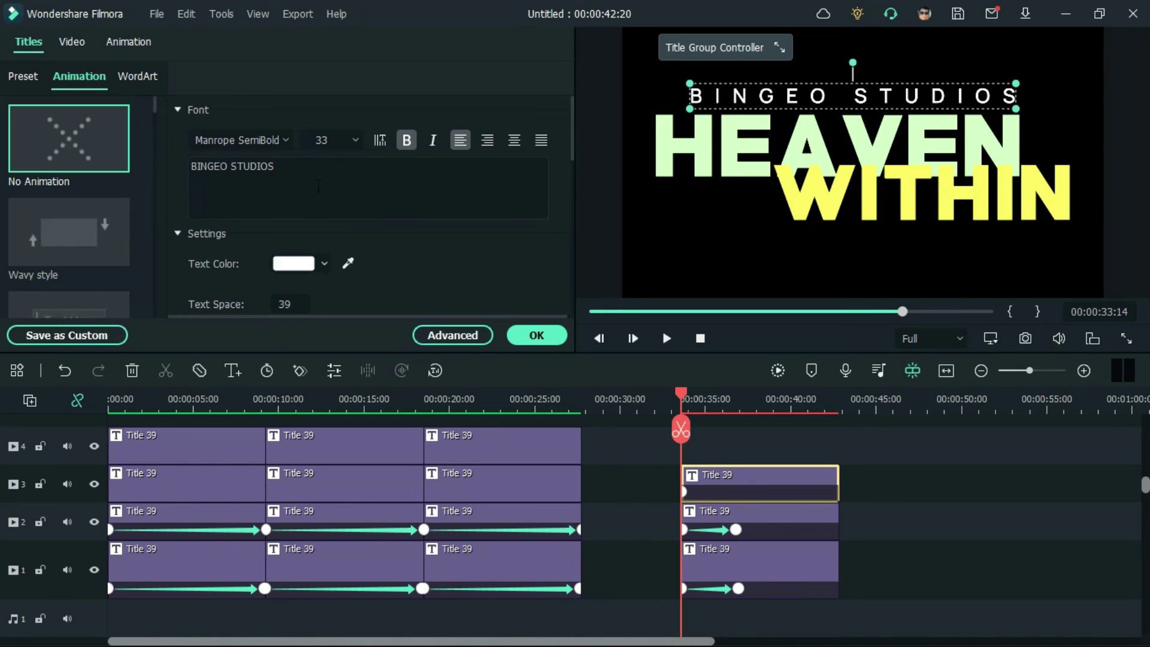
pyautogui.moveTo(318, 186); pyautogui.dragTo(151, 149)
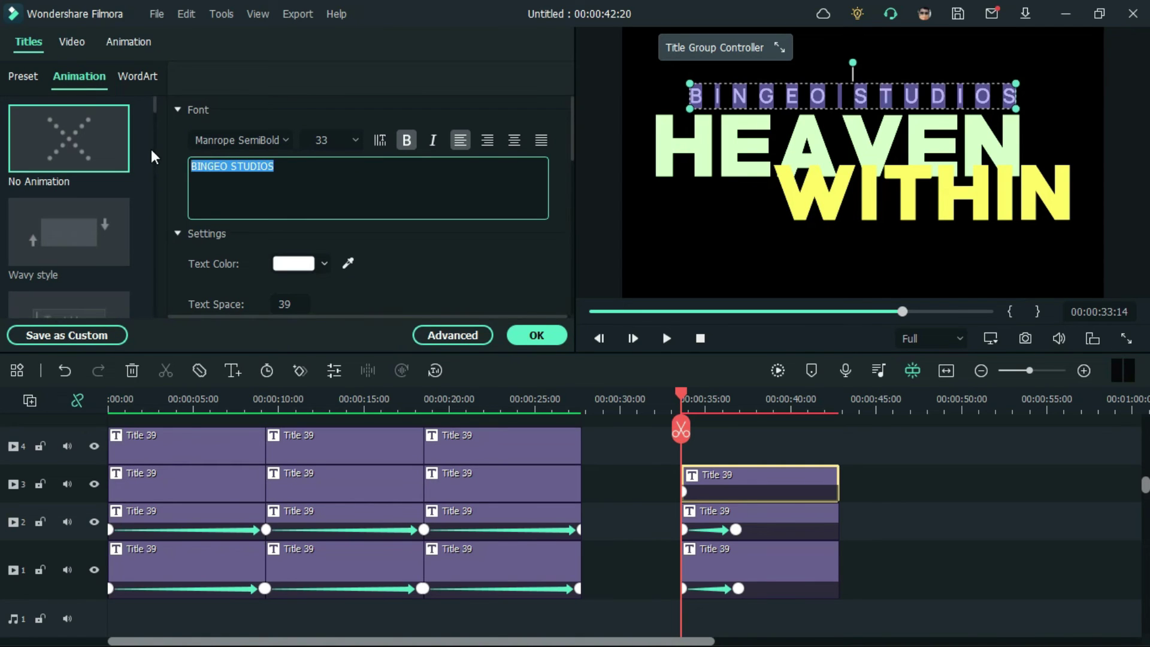
pyautogui.press('BackSpace')
pyautogui.write('A')
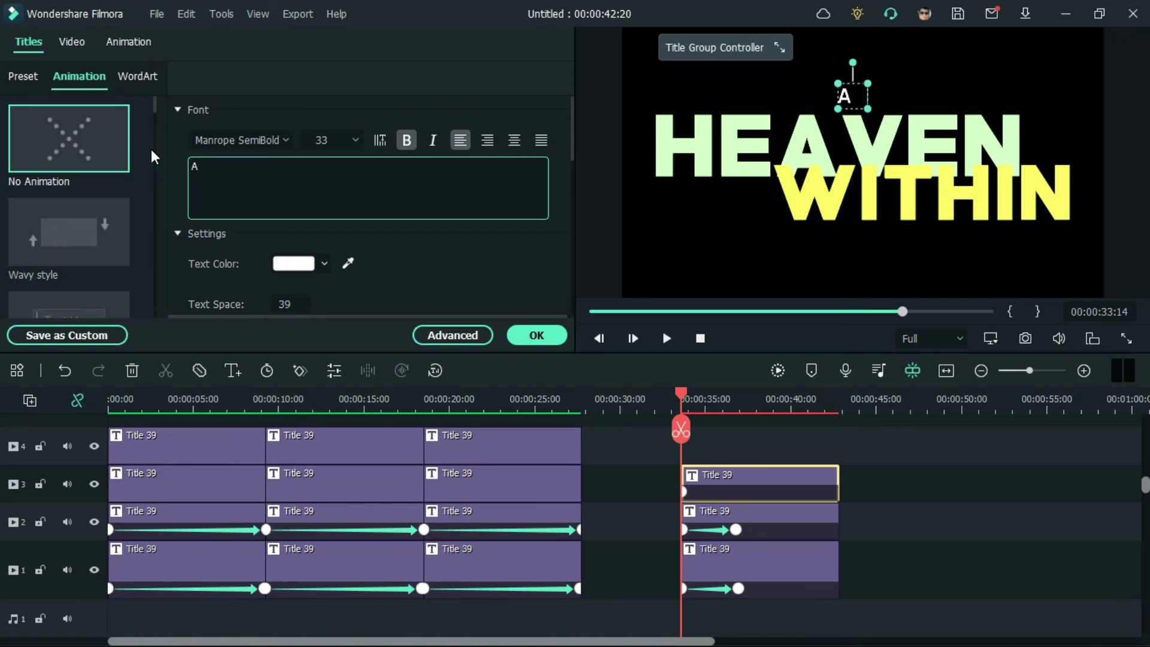
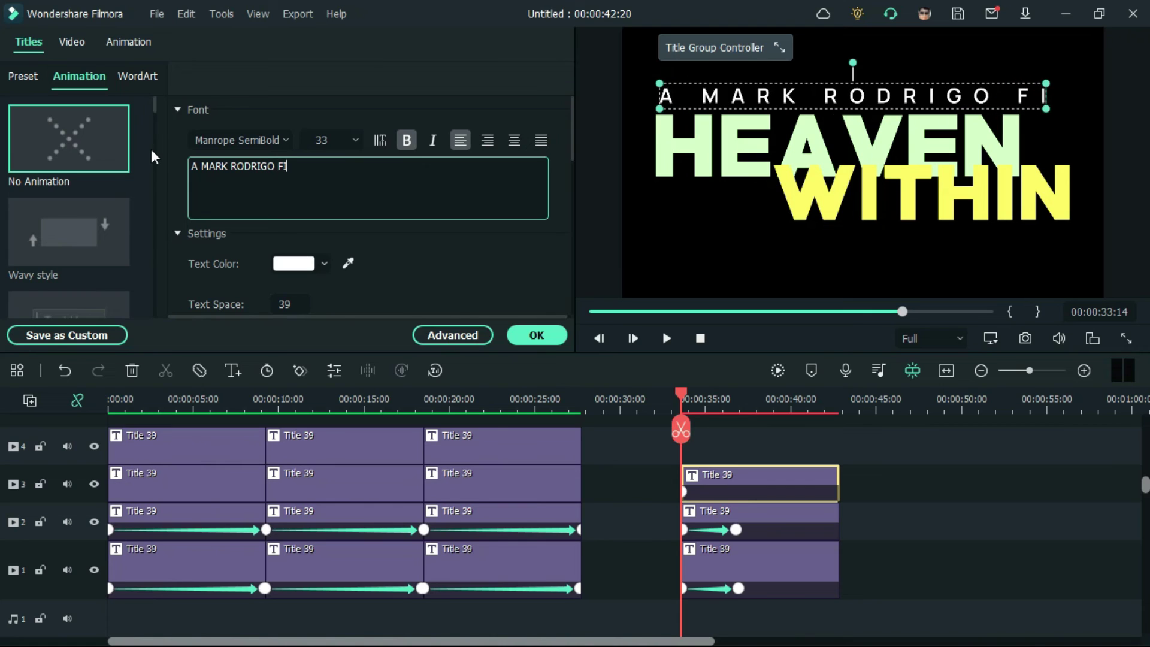
pyautogui.write('LM')
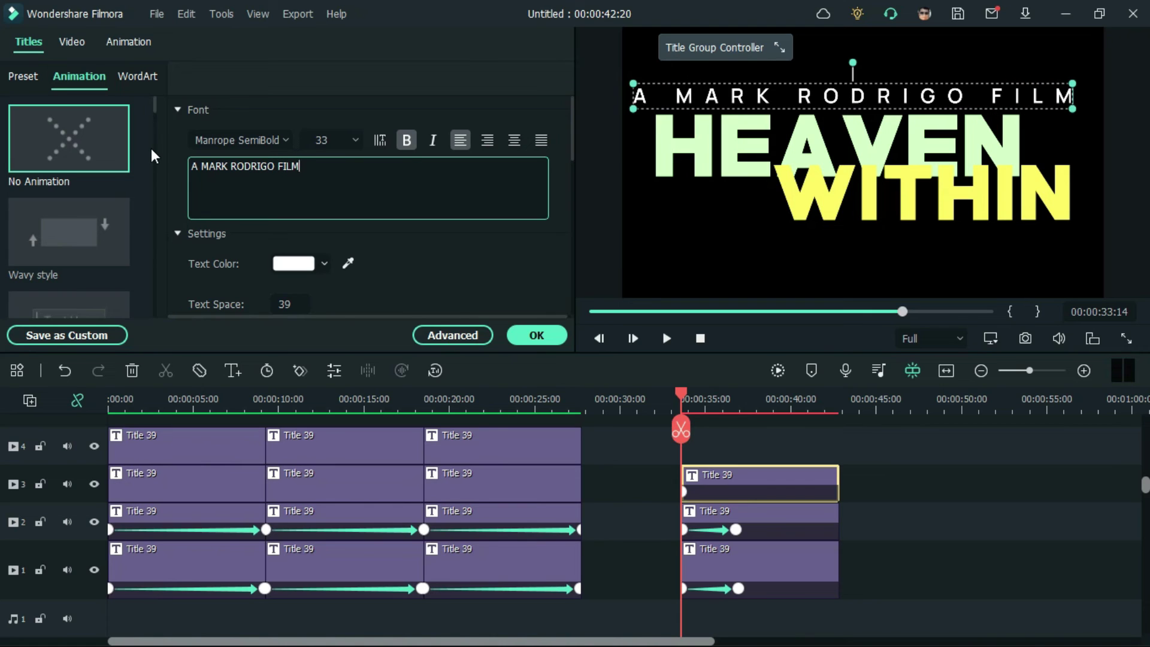
# Step: Reduce the words A and FILM to font size 16
pyautogui.doubleClick(194, 166)
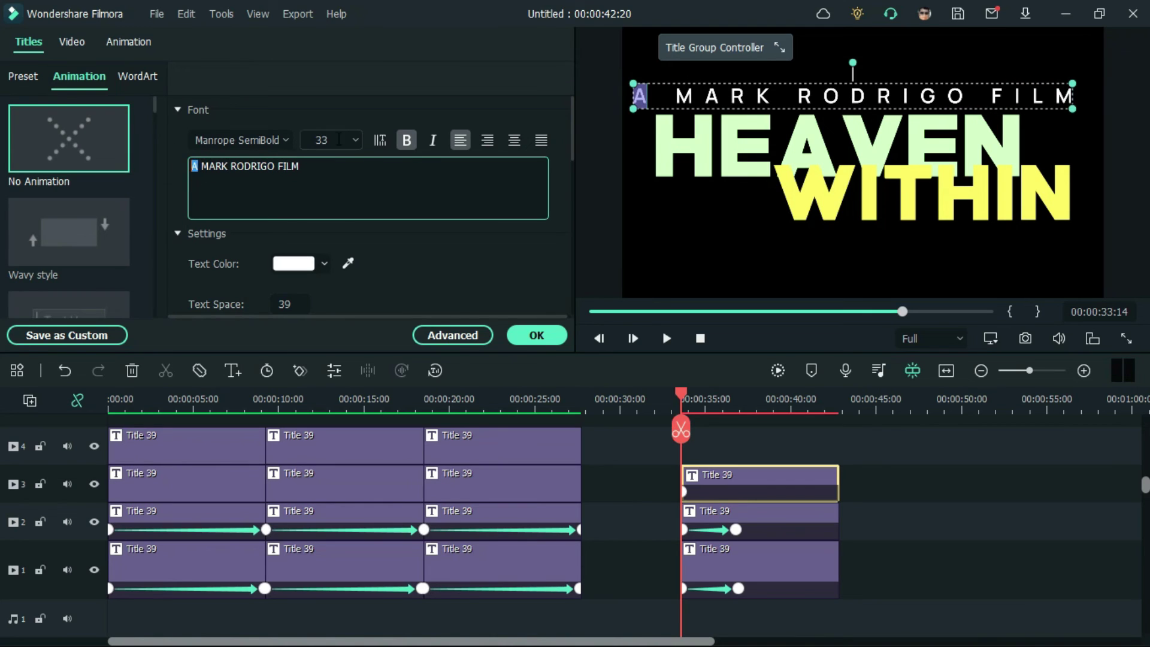
pyautogui.click(330, 140)
pyautogui.click(326, 226)
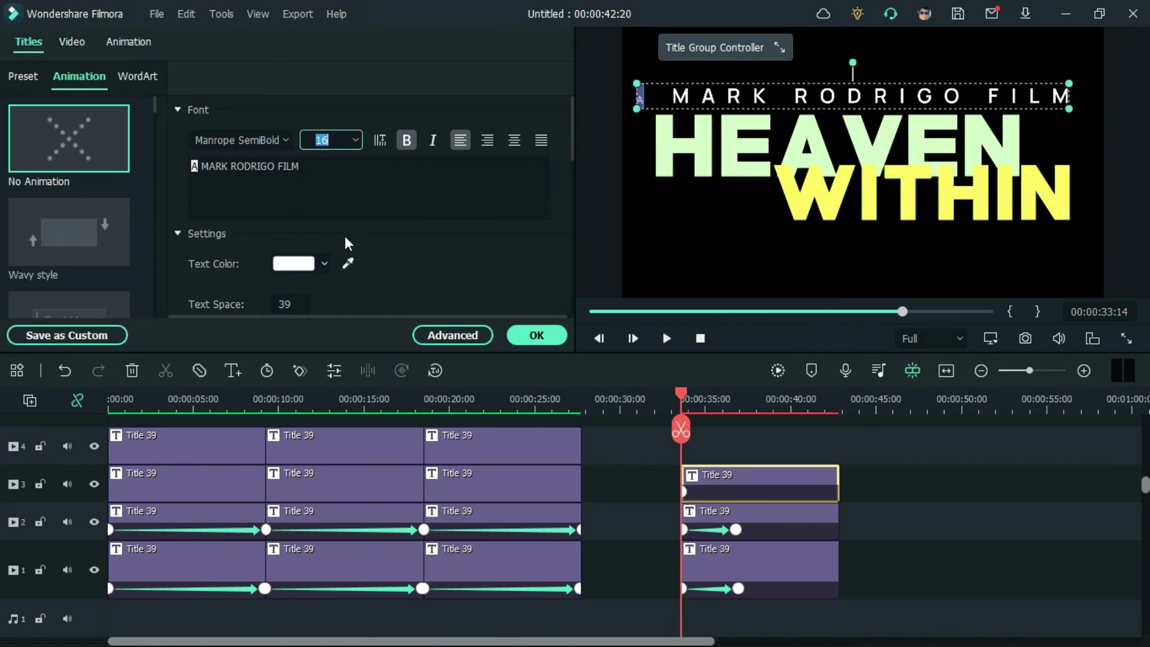
pyautogui.doubleClick(288, 165)
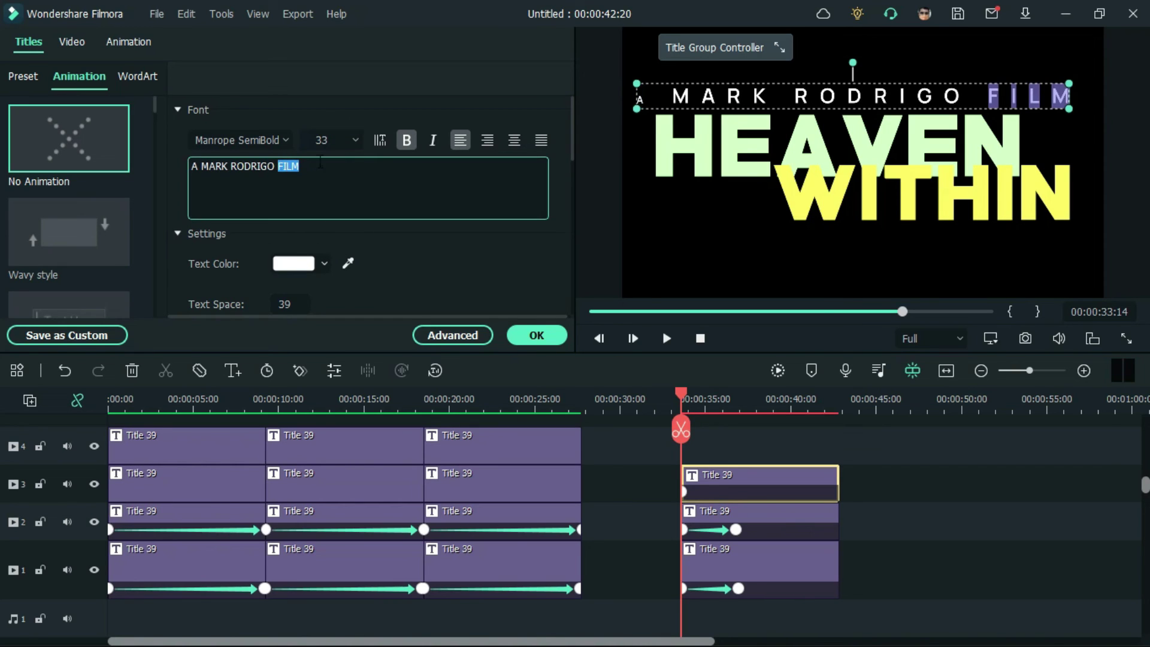
pyautogui.click(358, 141)
pyautogui.click(334, 226)
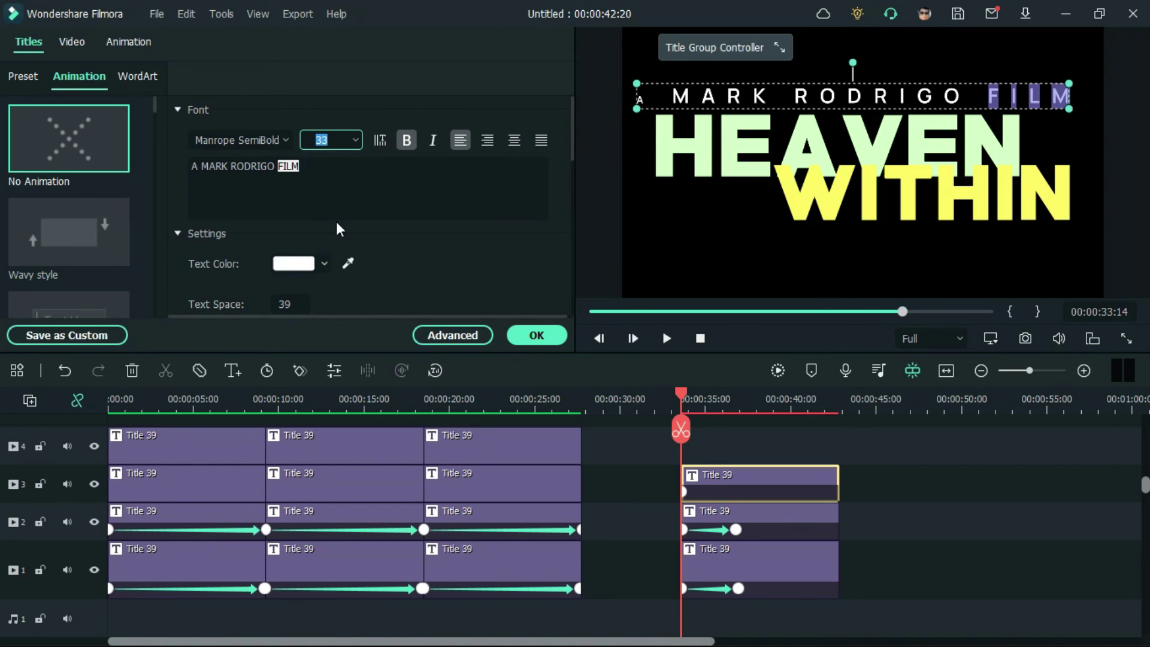
pyautogui.click(609, 290)
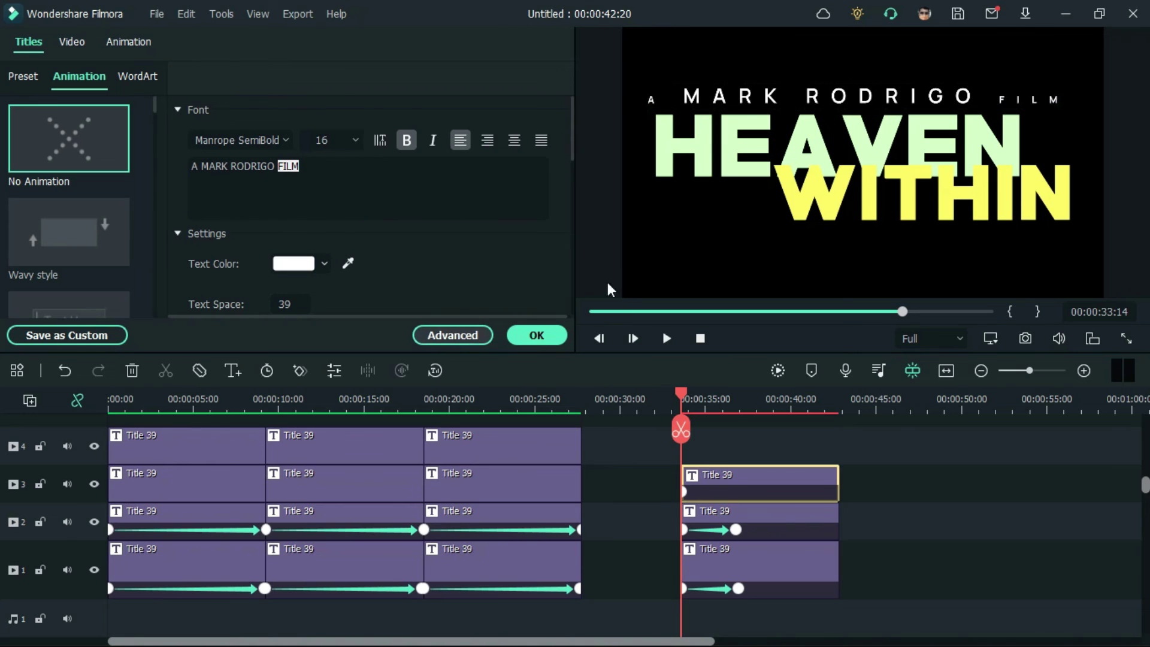
pyautogui.doubleClick(940, 120)
# Step: Narrow the credit's letter spacing to 31, then scale it down and nudge it in the frame
pyautogui.moveTo(982, 48); pyautogui.dragTo(899, 398)
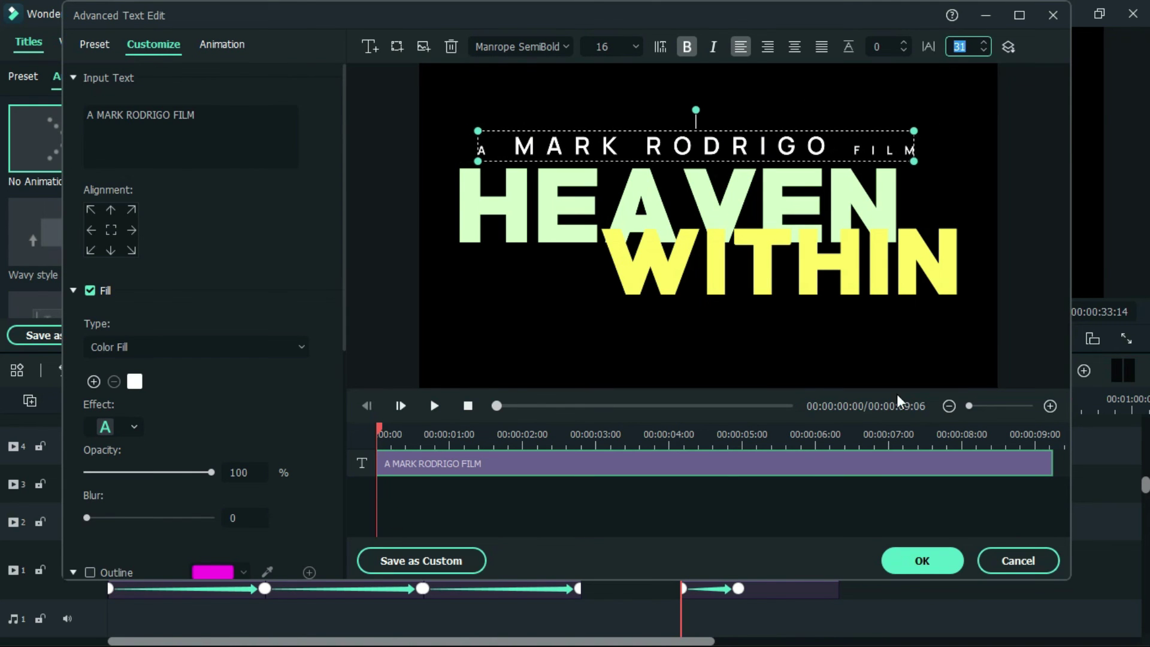
pyautogui.click(922, 560)
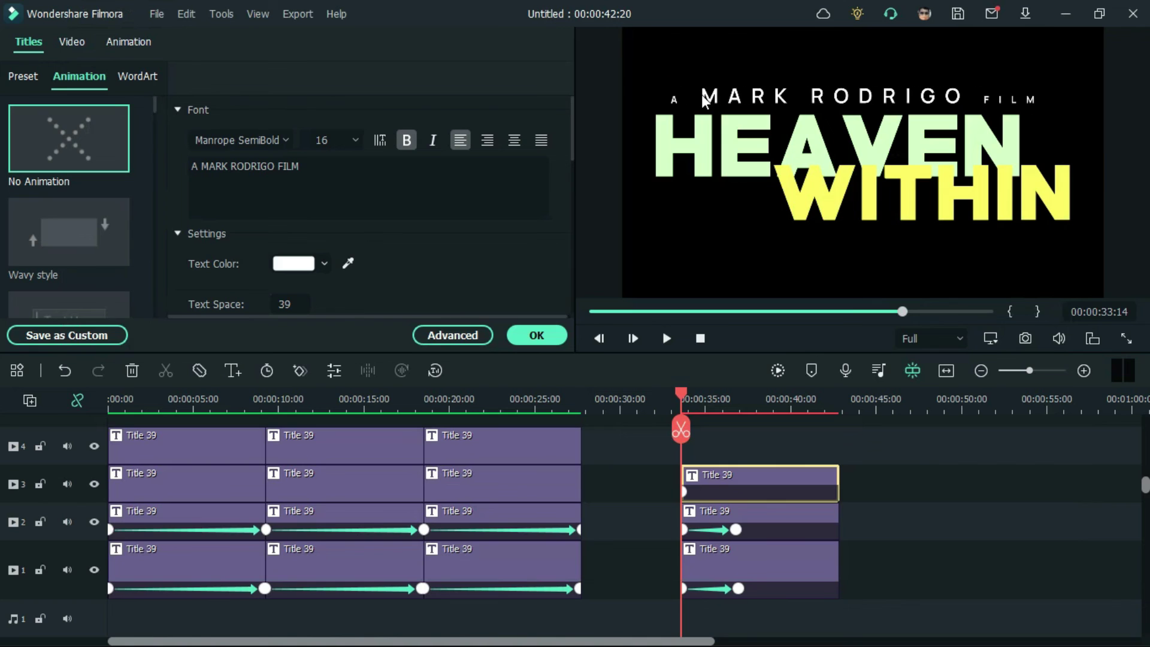
pyautogui.click(678, 97)
pyautogui.moveTo(671, 83); pyautogui.dragTo(686, 86)
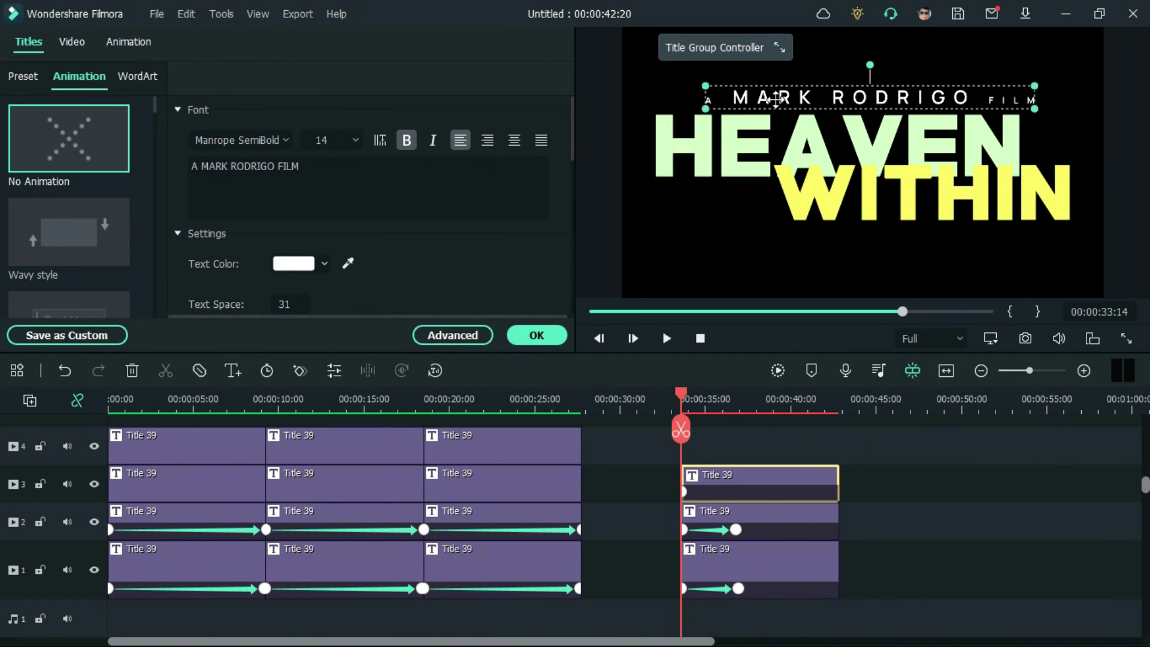
pyautogui.moveTo(790, 97); pyautogui.dragTo(789, 97)
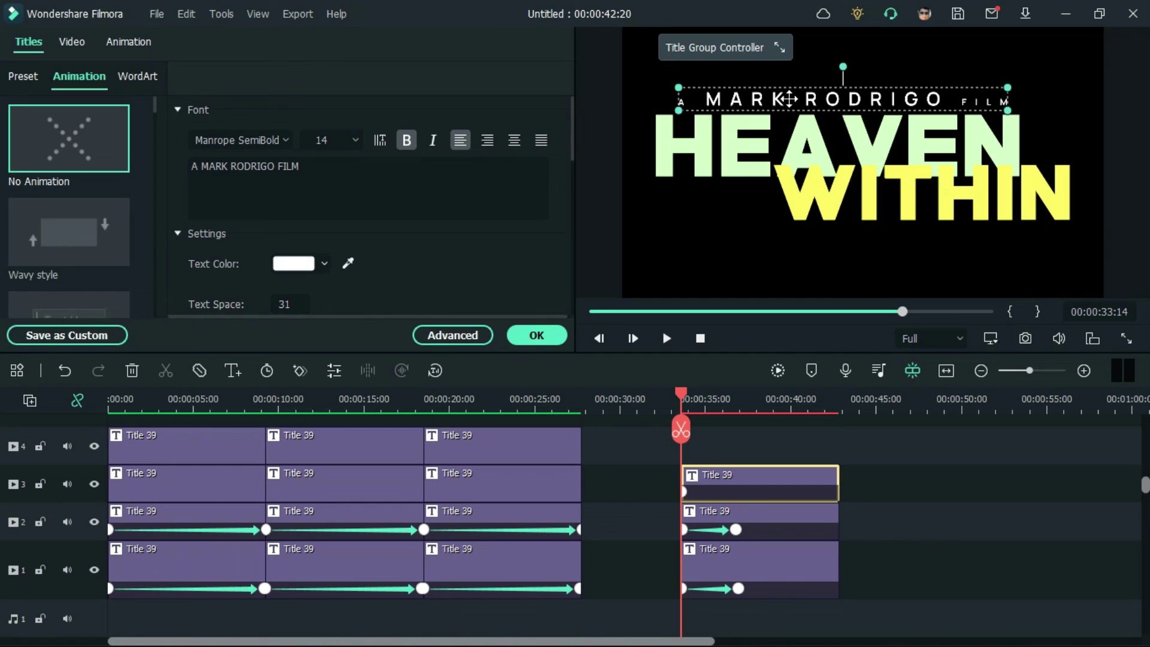
pyautogui.click(983, 523)
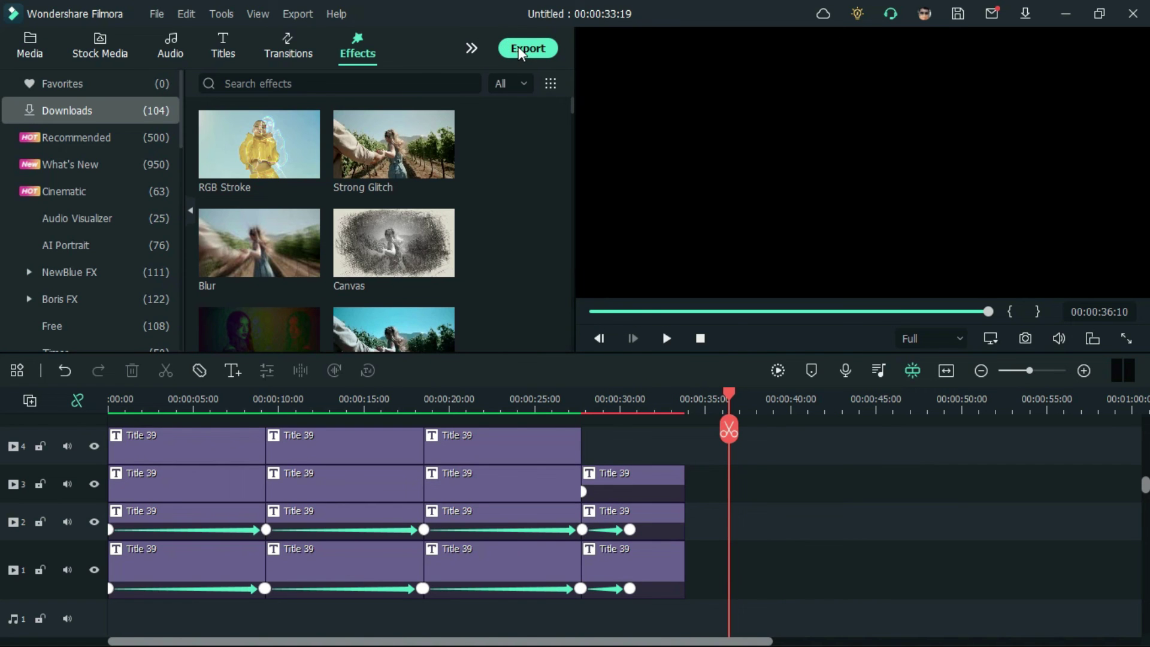
# Step: Export the intro with default MP4 settings as My Video-62.mp4
pyautogui.click(519, 48)
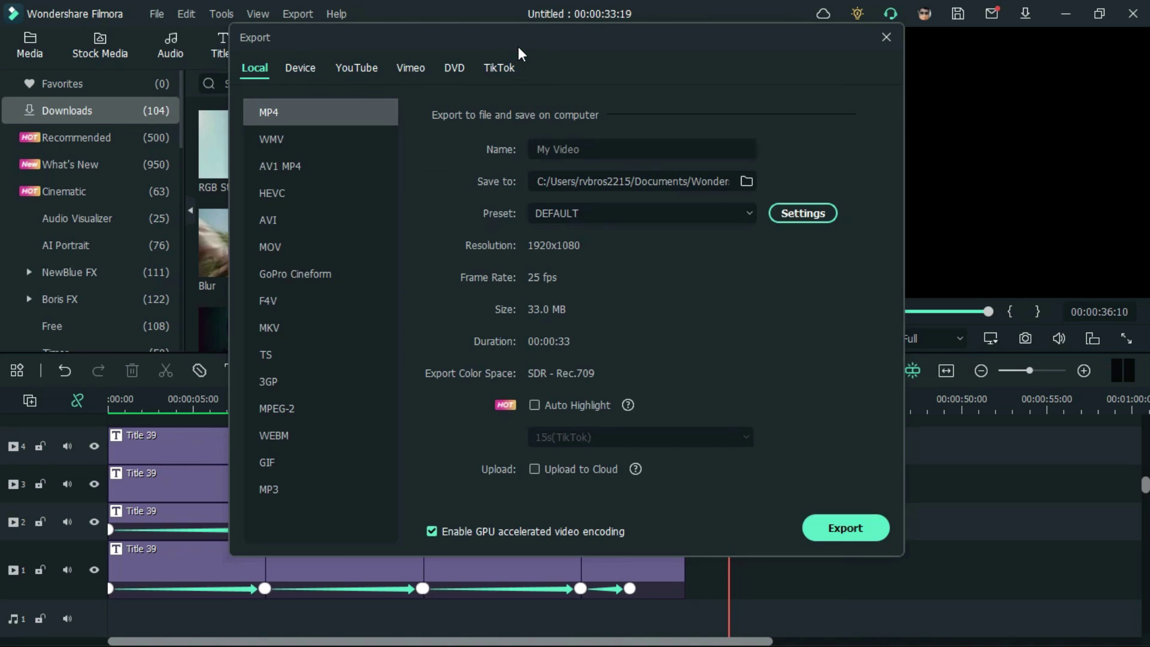
pyautogui.click(845, 528)
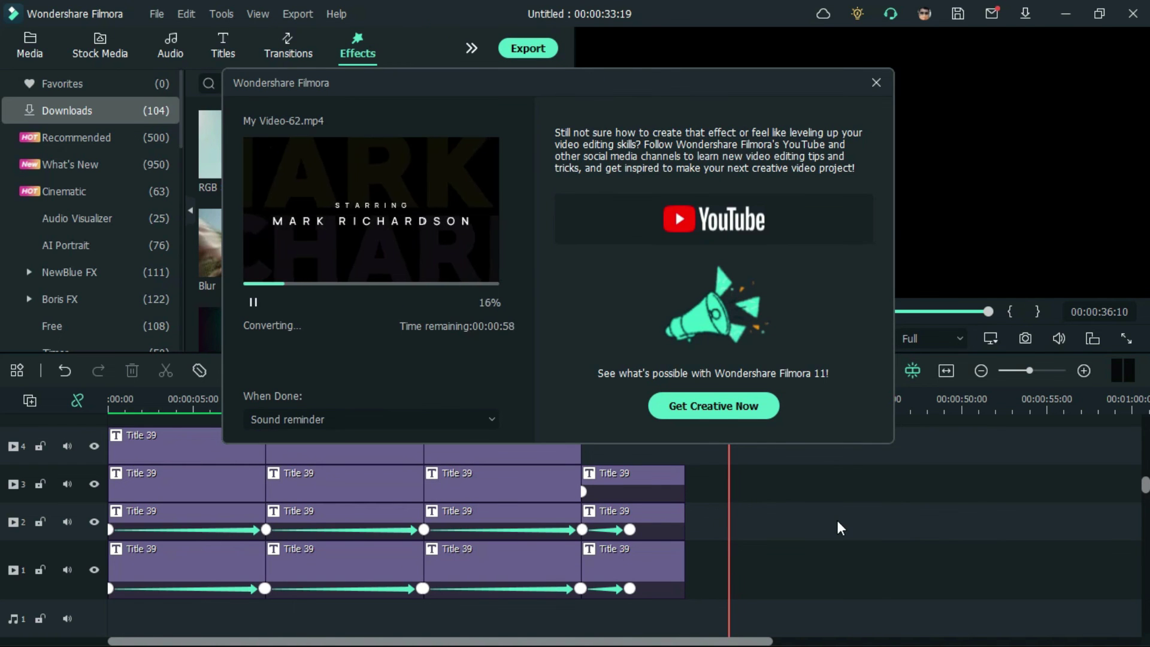